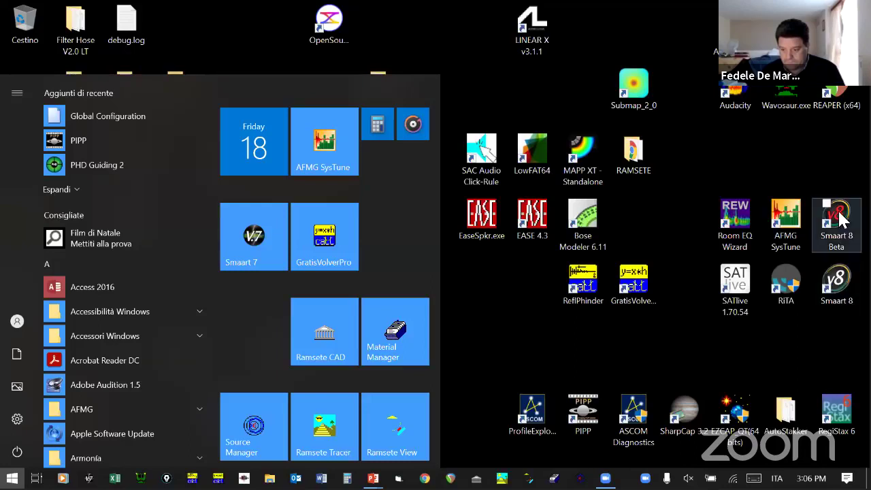
- Open Smaart 8 Beta with the current configuration and run the CH 1 spectrum measurement with pink noise on
double_click(834, 216)
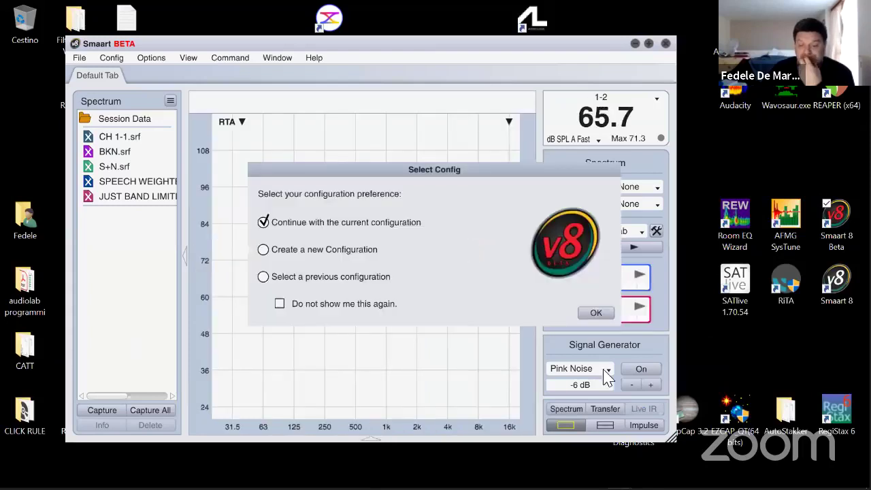
click(595, 312)
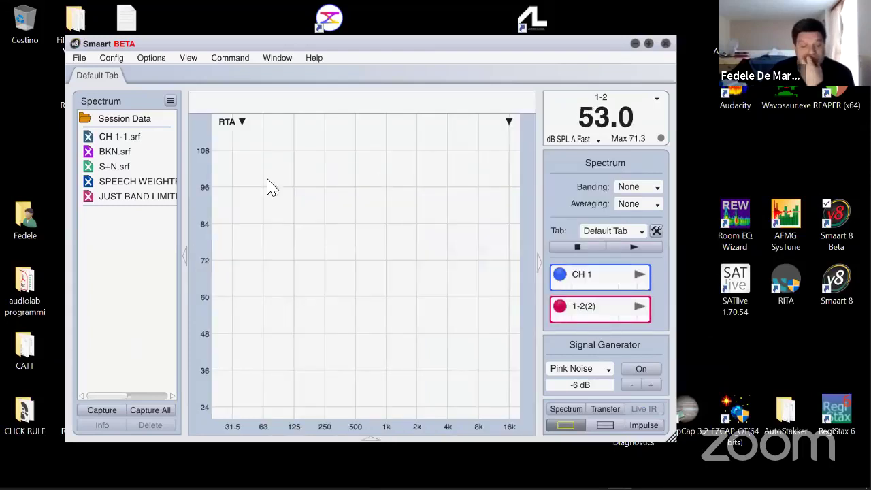
click(640, 370)
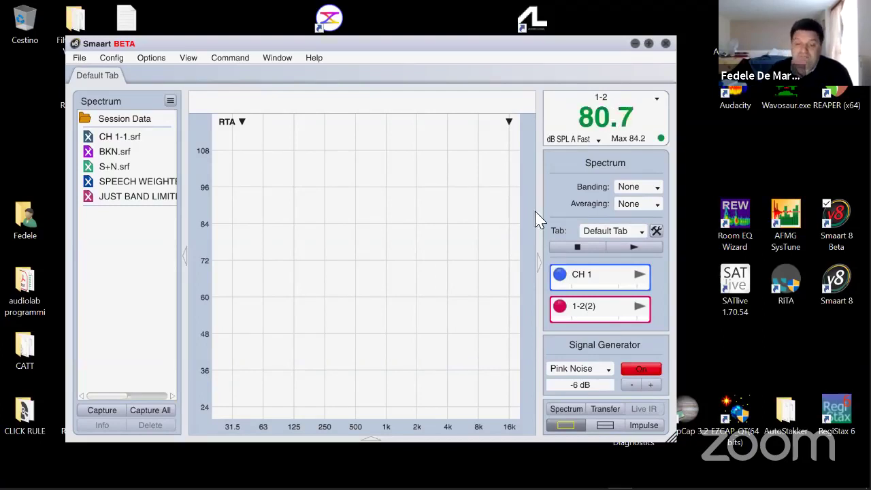
click(639, 275)
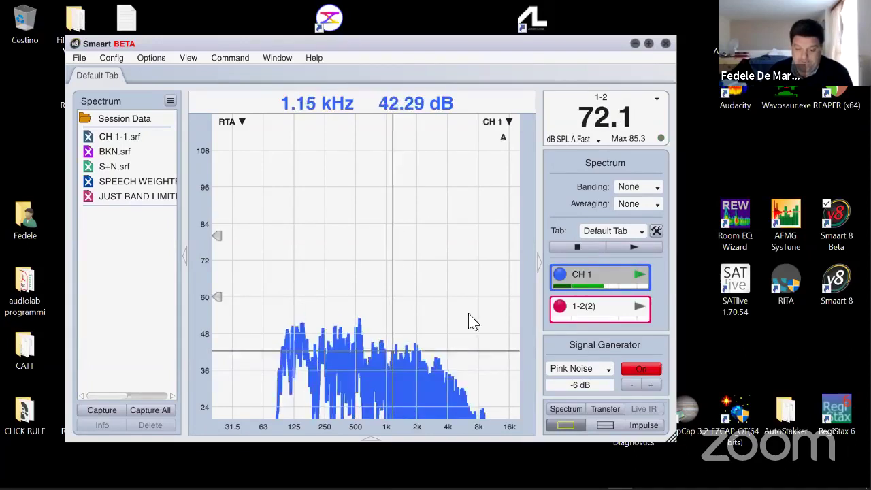
- Set the global spectrum FFT size to 32k in the CH 1 measurement configuration and confirm
double_click(600, 268)
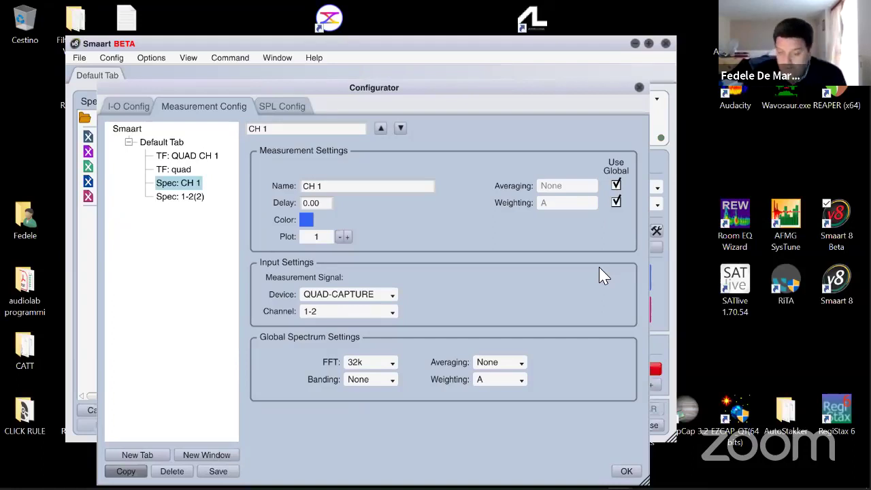
click(393, 364)
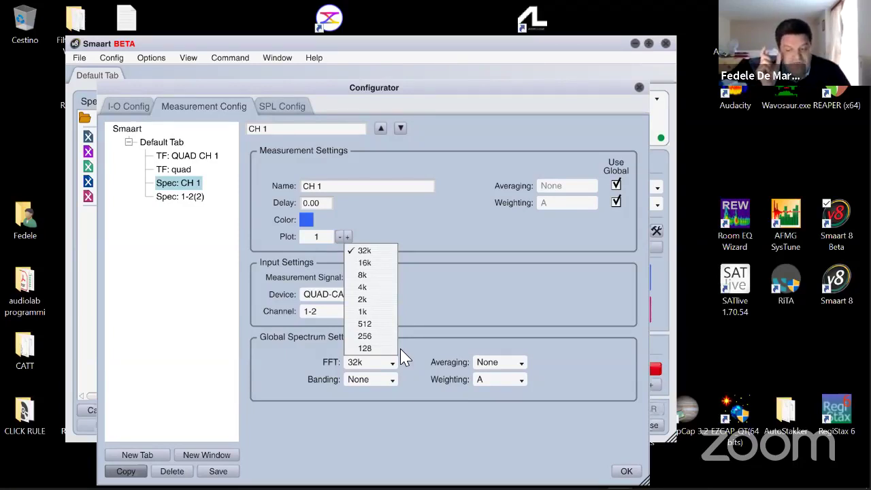
click(364, 253)
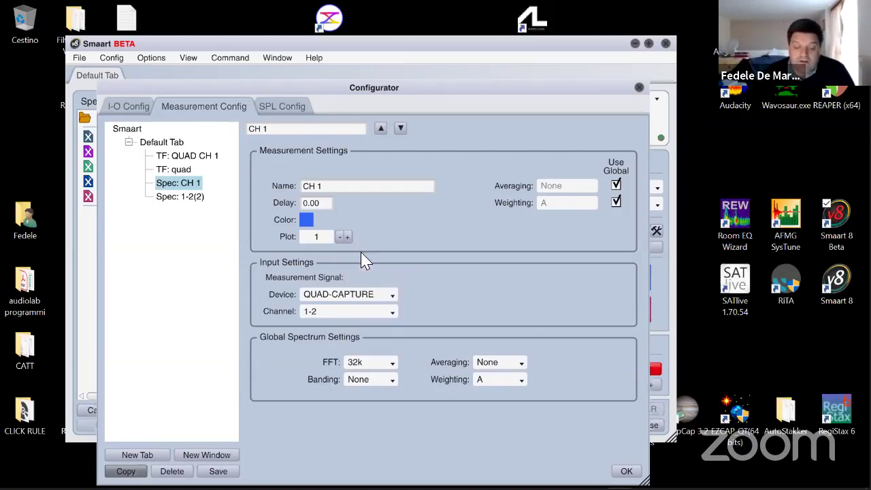
key(Return)
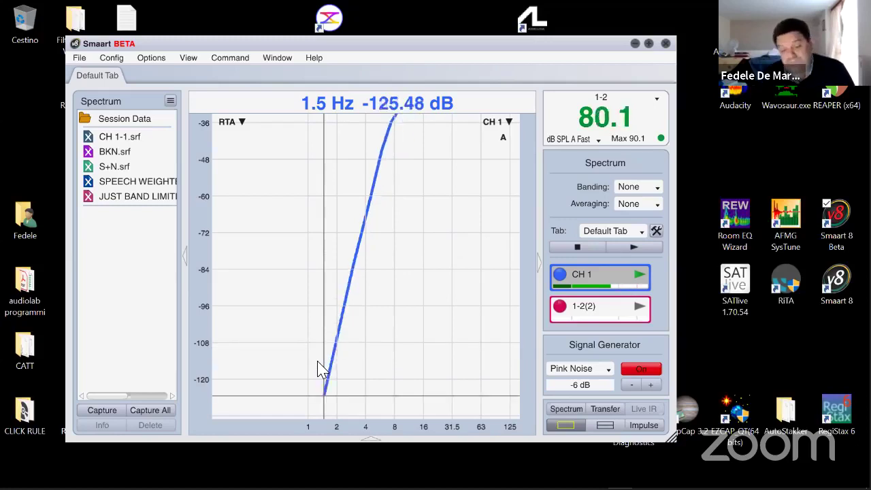
- Turn off the pink noise generator and stop the CH 1 spectrum measurement
click(641, 369)
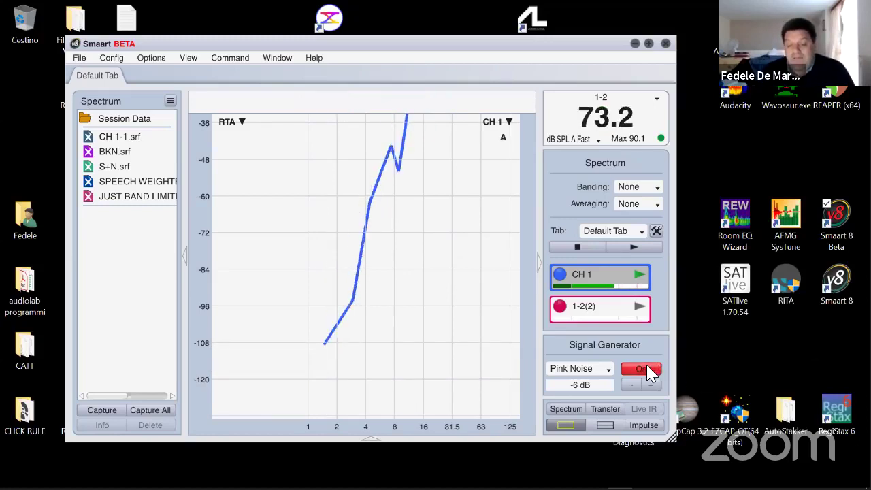
click(638, 277)
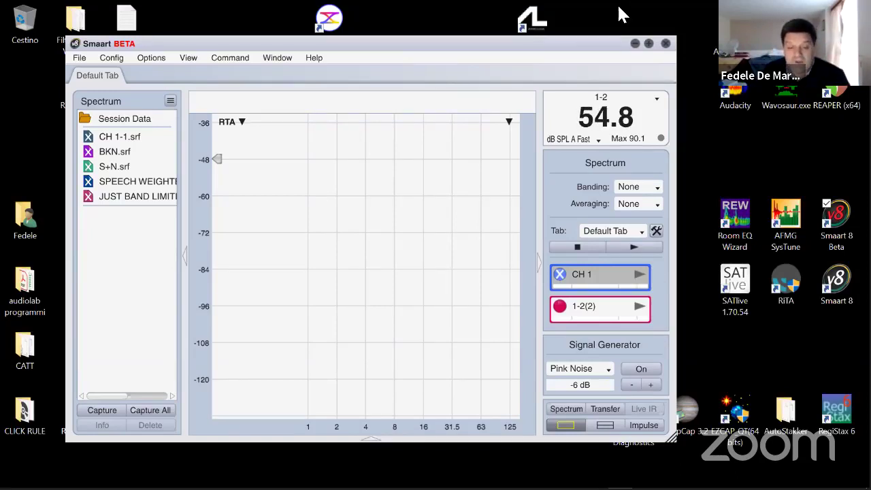
- Reposition the Smaart window on the desktop and minimize it
drag(235, 54, 184, 56)
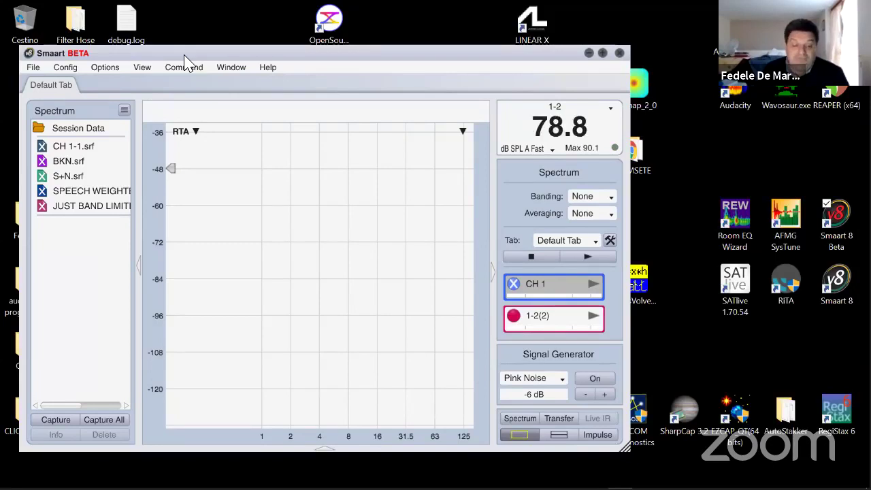
mouse_move(184, 56)
mouse_down()
mouse_move(187, 35)
mouse_move(184, 52)
mouse_up()
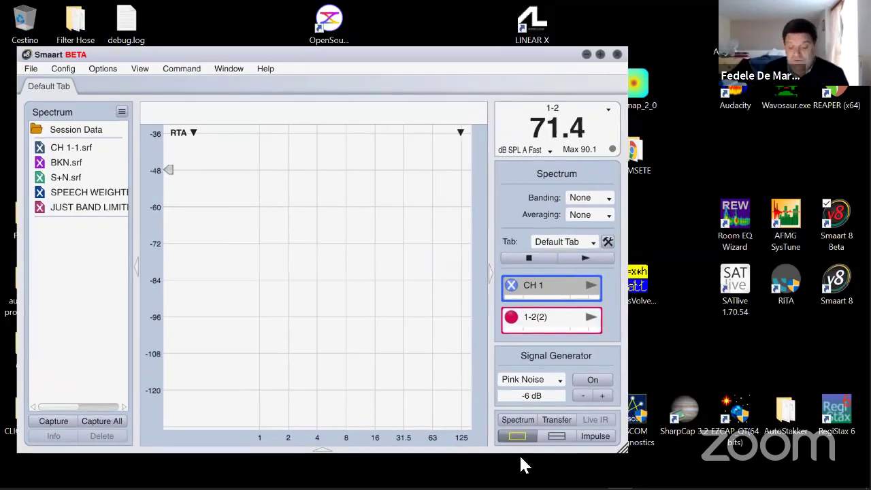
click(511, 285)
click(511, 285)
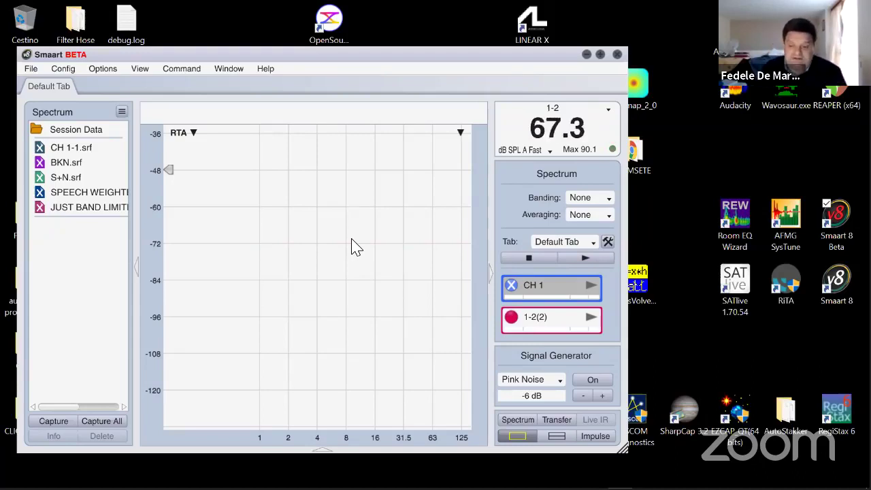
drag(387, 56, 386, 92)
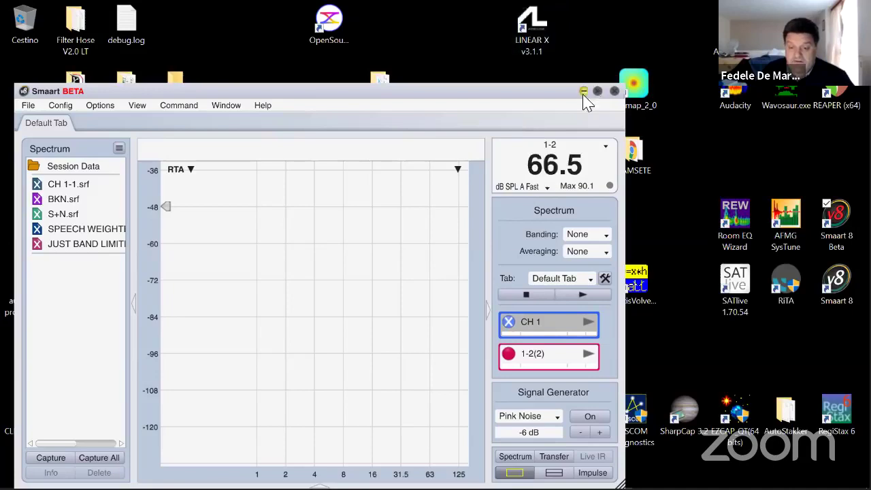
click(584, 92)
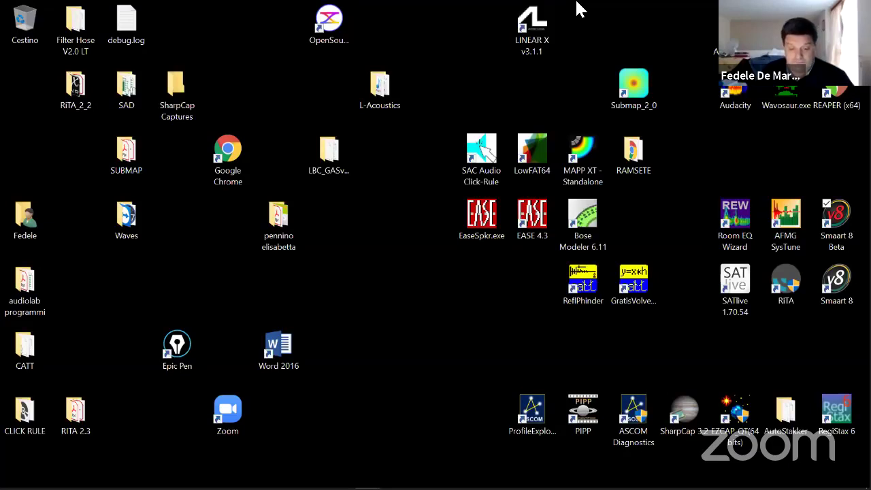
- Switch to the slide show and advance from the FFT analysis limits slide to the IFFT slide
key(alt+Tab)
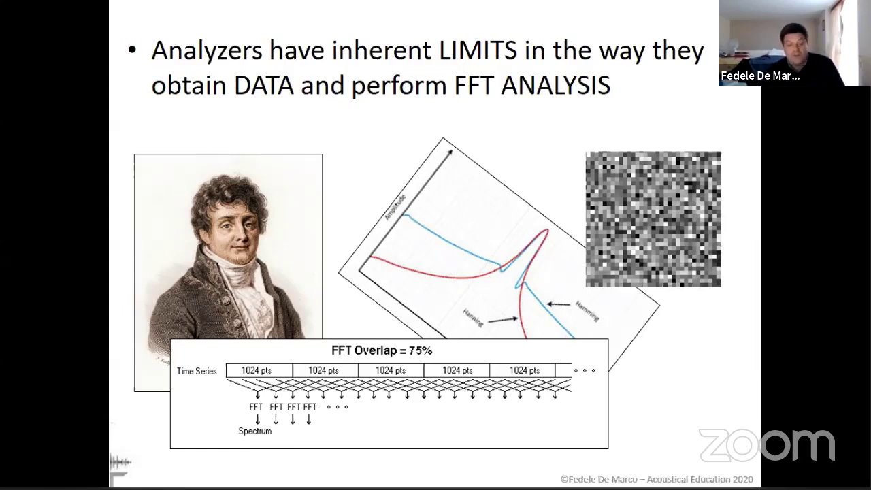
click(186, 249)
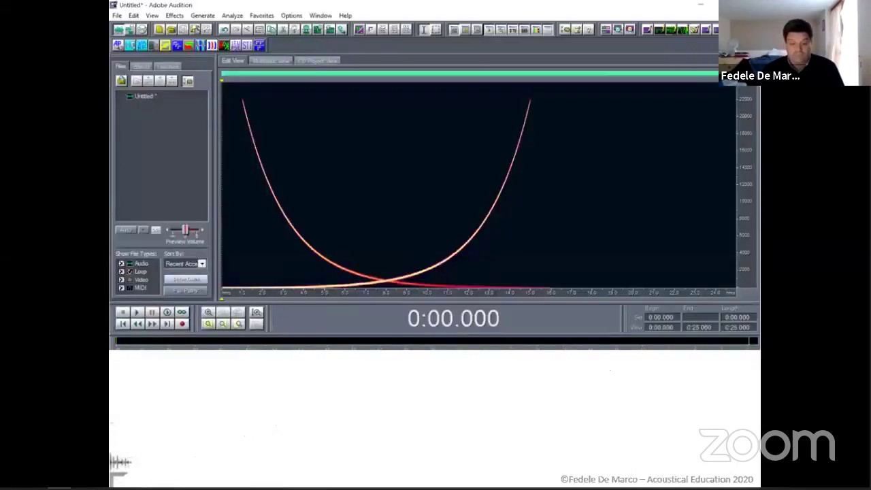
key(Left)
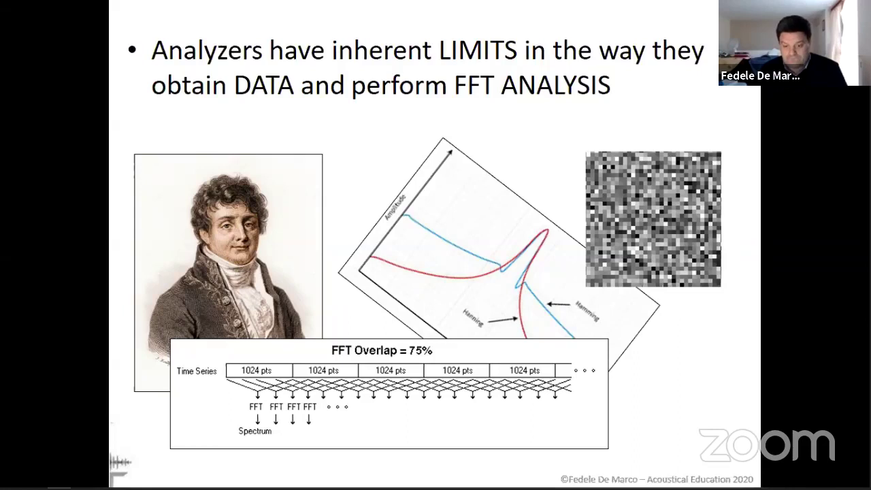
key(Right)
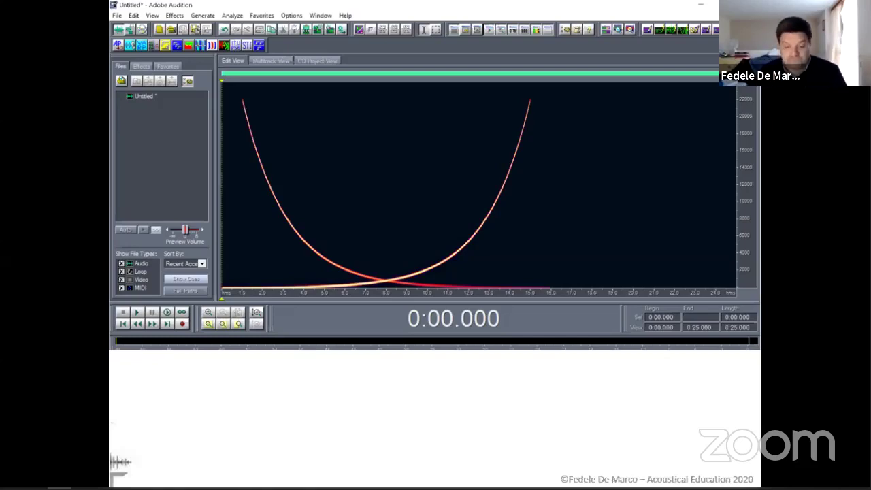
key(Right)
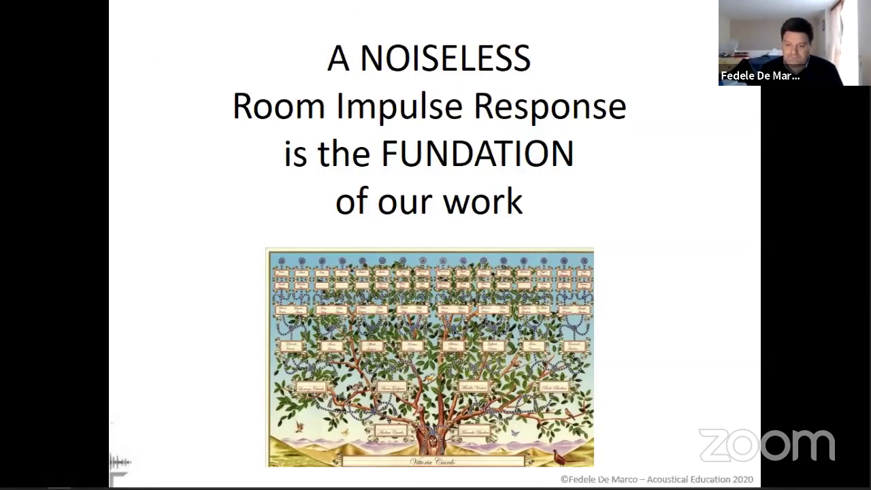
key(Right)
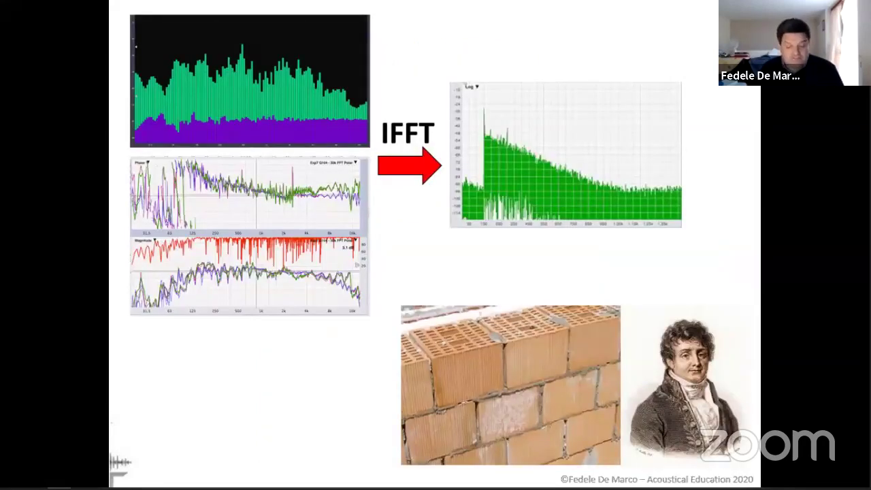
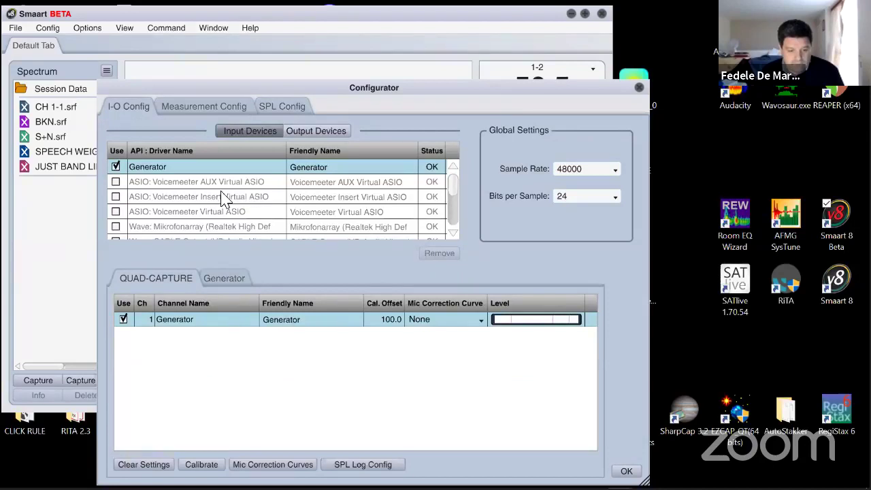
- Select the ASIO: QUAD-CAPTURE input device and run an amplitude calibration on its channel 1-2
scroll(218, 205, down, 1)
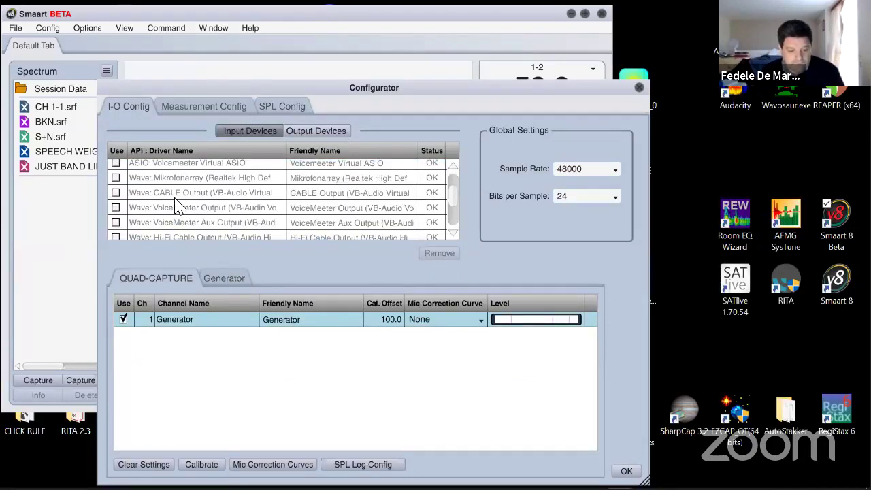
scroll(180, 202, down, 2)
click(210, 175)
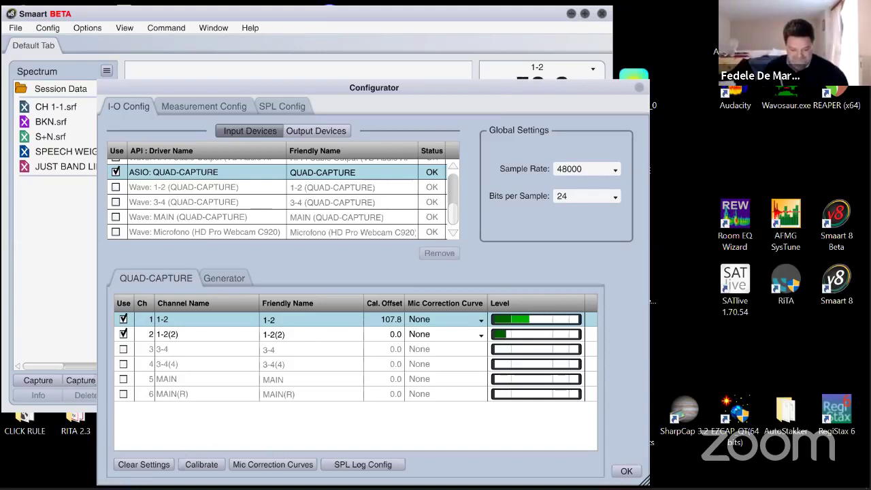
click(194, 464)
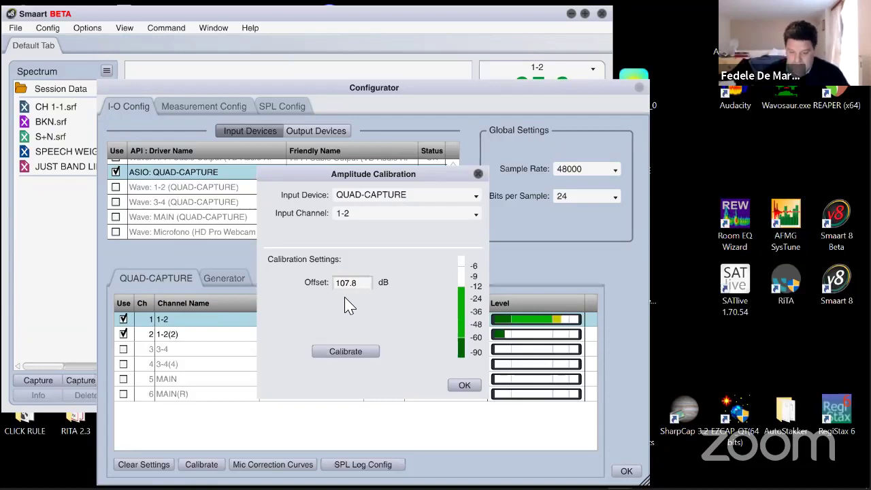
click(348, 352)
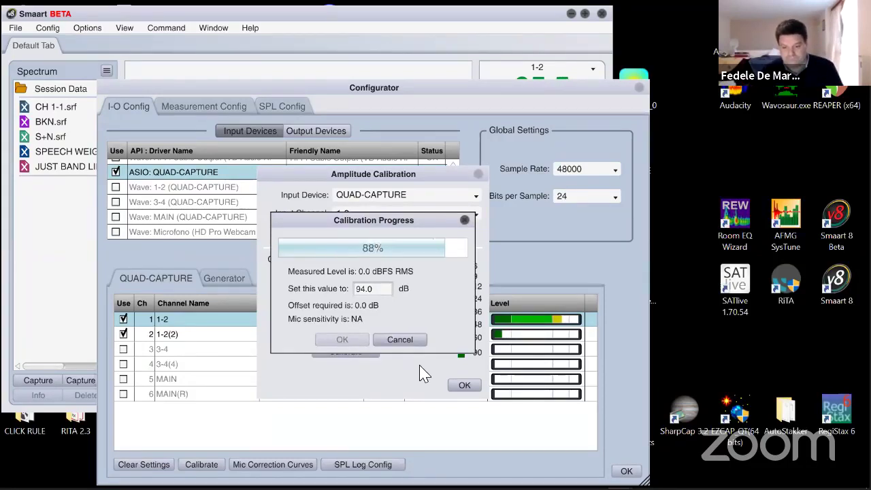
- Set the calibration reference level to 94.00 dB, accept the calibration and close the Configurator
click(388, 288)
key(BackSpace)
key(BackSpace)
key(BackSpace)
key(BackSpace)
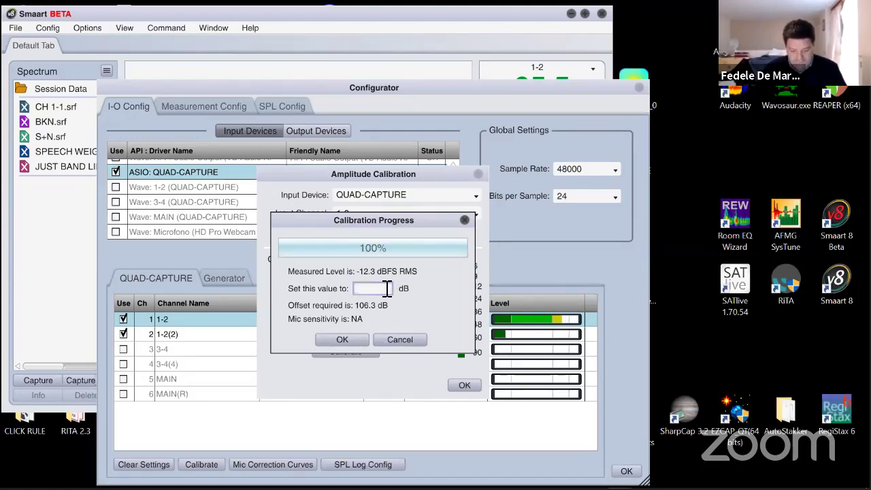
text(94)
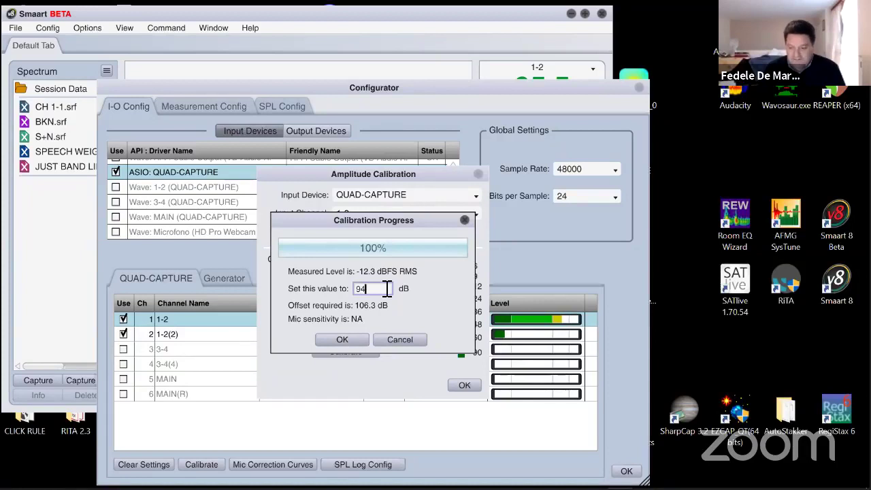
text(.00)
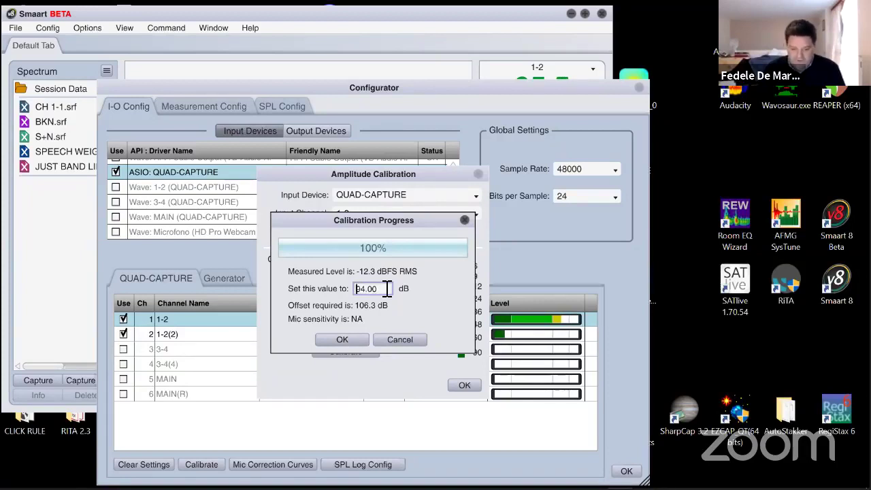
click(343, 340)
click(464, 385)
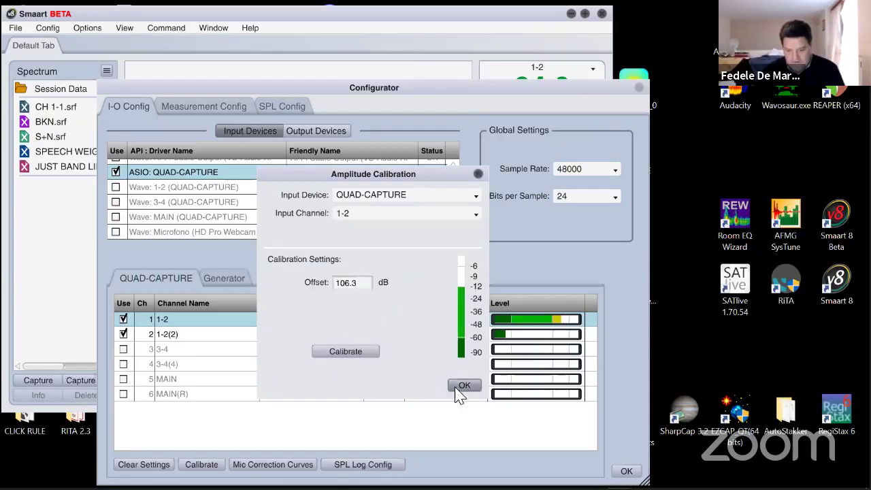
click(626, 471)
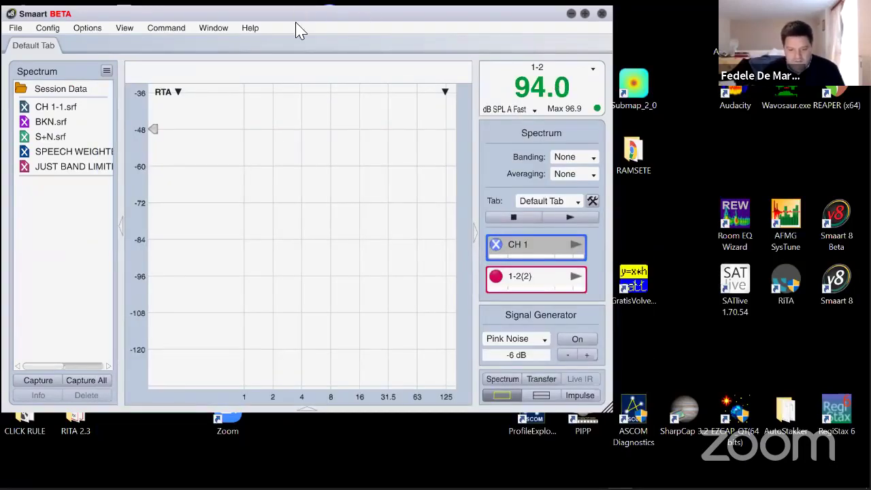
- Select QUAD-CAPTURE input 1-2 and the dB SPL A Fast reading for the sound level meter
drag(295, 17, 306, 53)
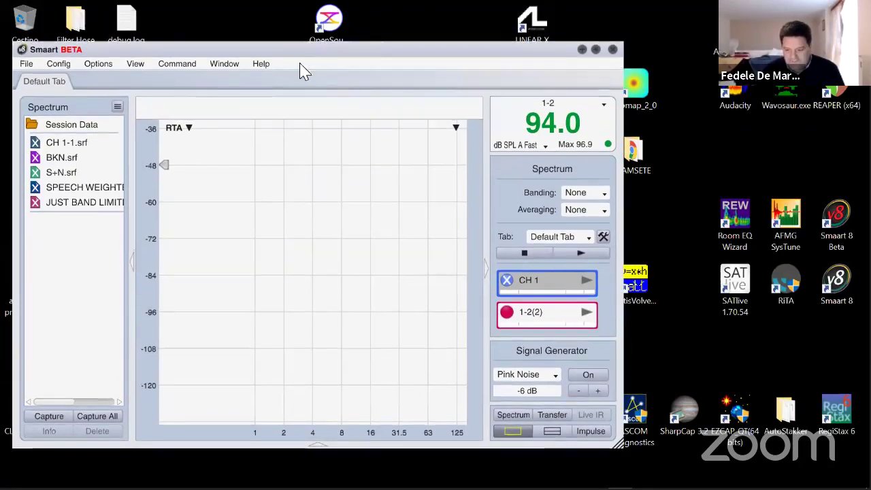
click(605, 107)
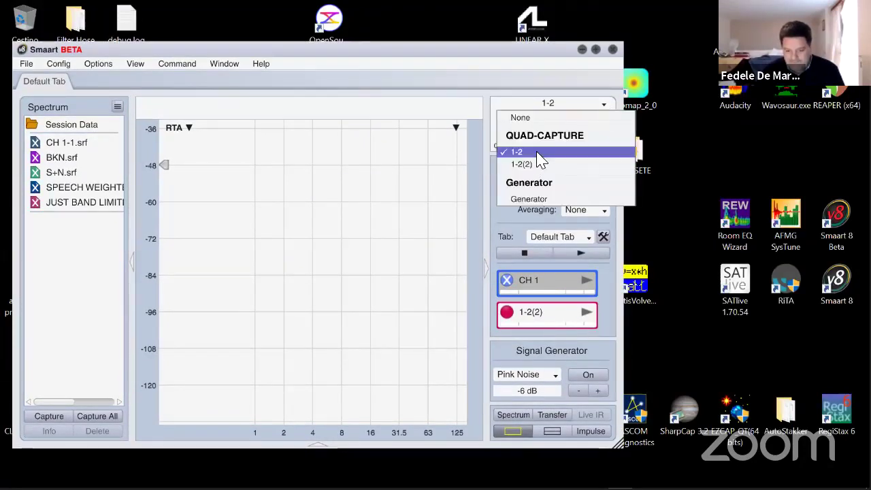
click(544, 150)
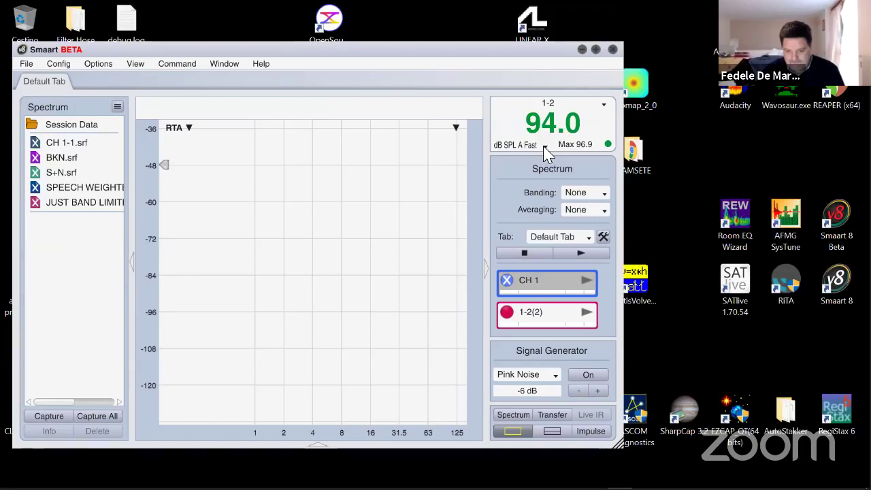
click(543, 146)
click(531, 204)
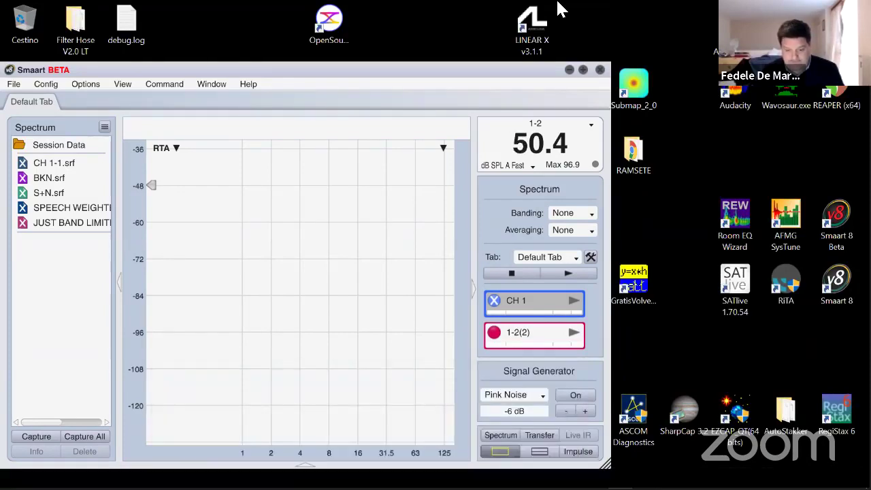
- Switch to the slide show and advance from the Smaart calibration slide to the Signal Generator setup slide
key(alt+Tab)
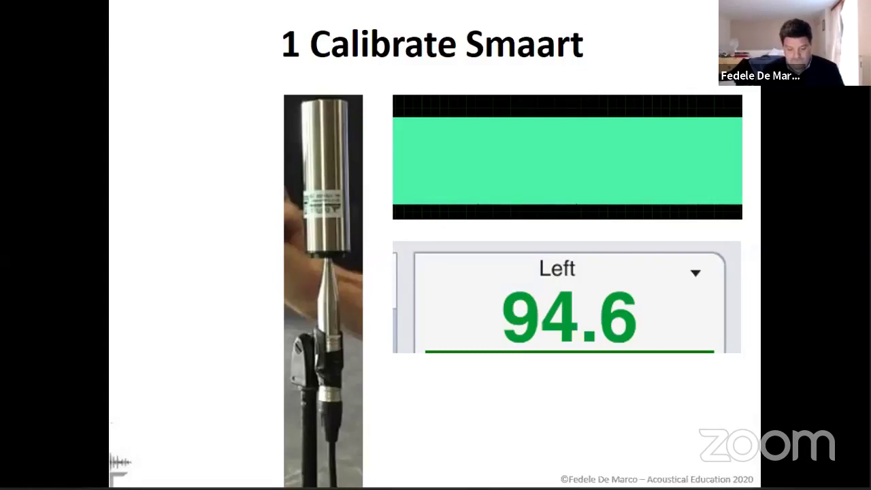
key(Right)
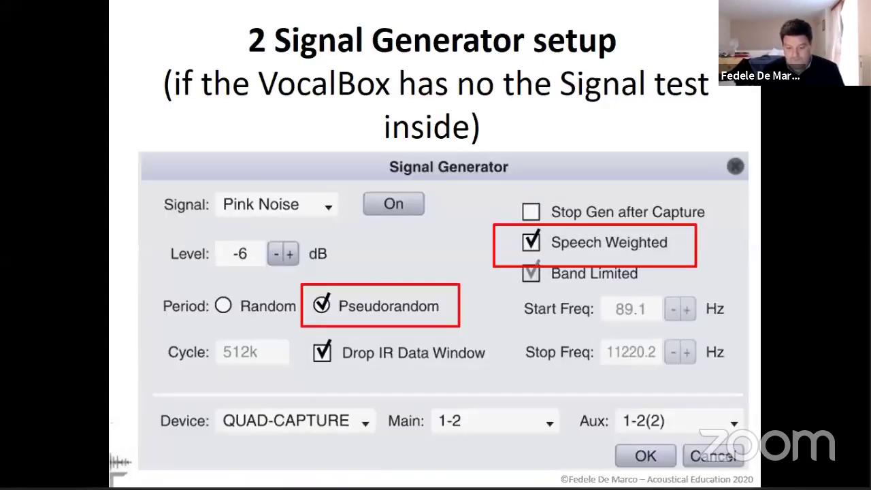
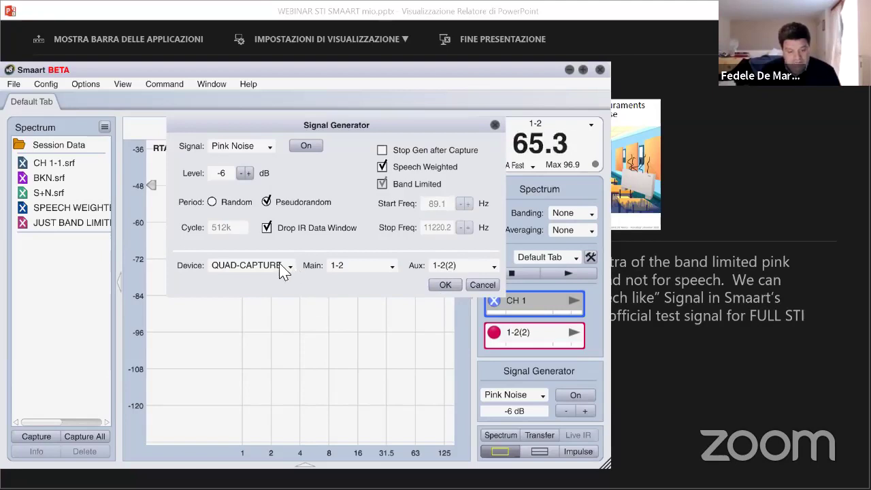
- Accept the speech-weighted pseudorandom pink noise settings, turn the generator on and set the 1-2(2) spectrum measurement's input device and channel to Generator
click(445, 285)
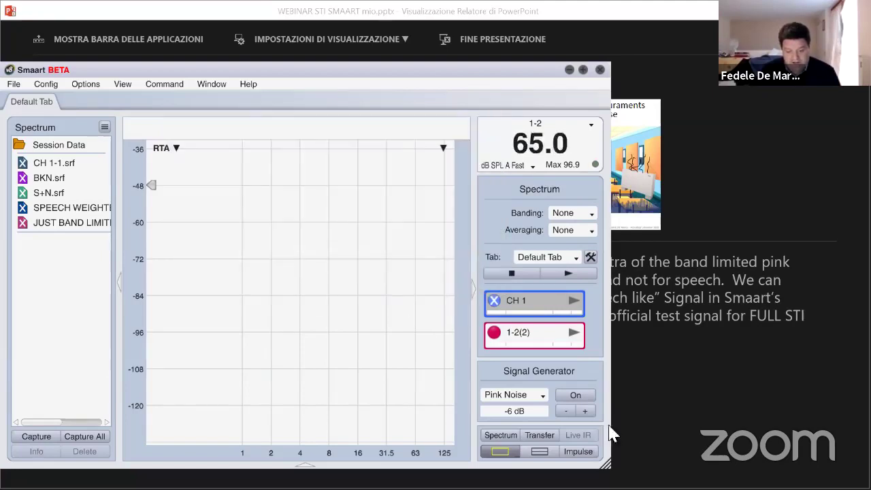
click(577, 393)
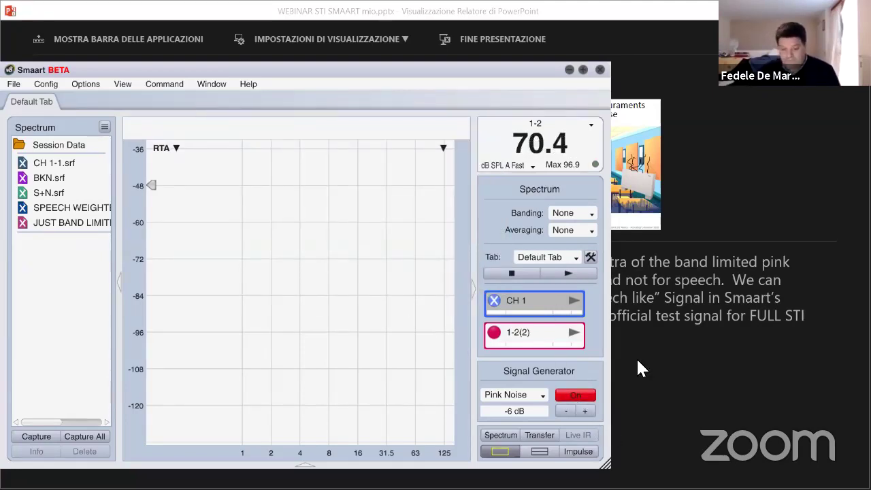
double_click(524, 333)
click(390, 296)
click(369, 305)
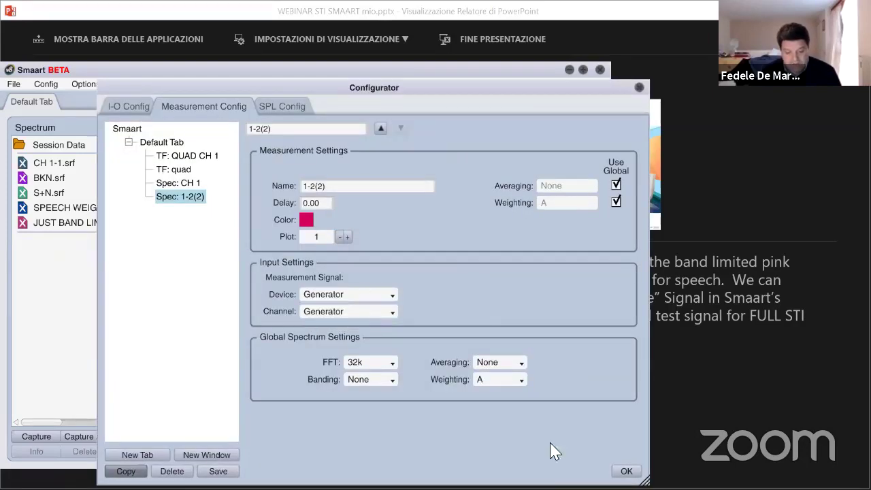
click(626, 471)
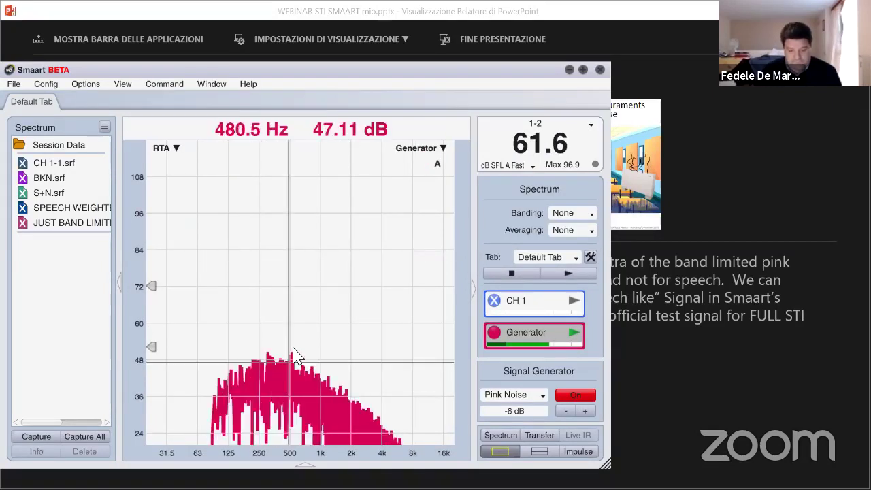
- Set the spectrum banding to Oct and capture the speech-weighted generator spectrum as a trace with the default name
click(582, 215)
click(568, 240)
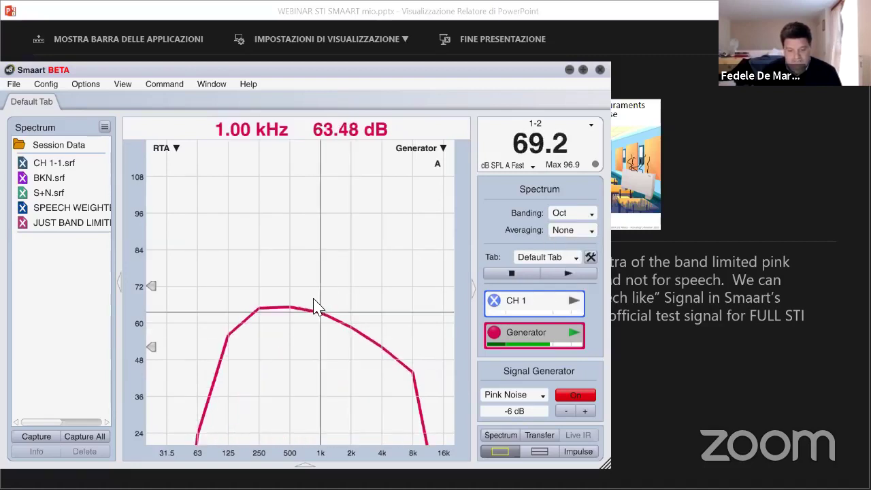
click(474, 293)
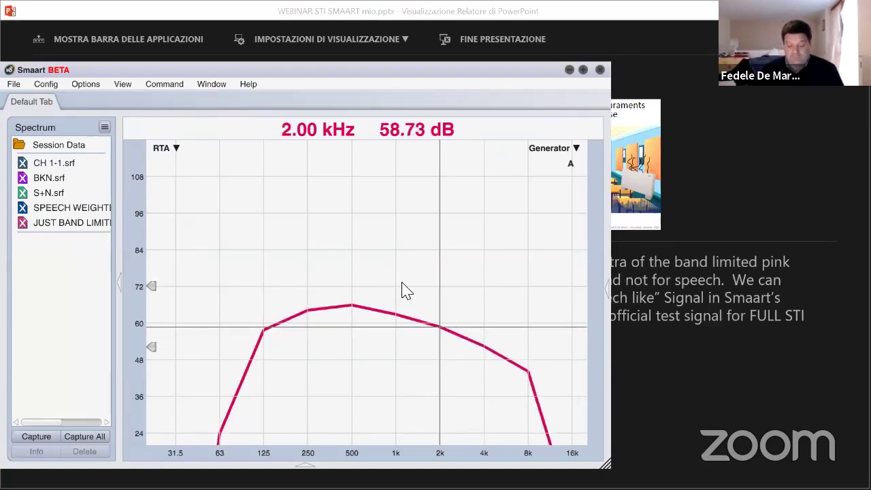
key(space)
key(Return)
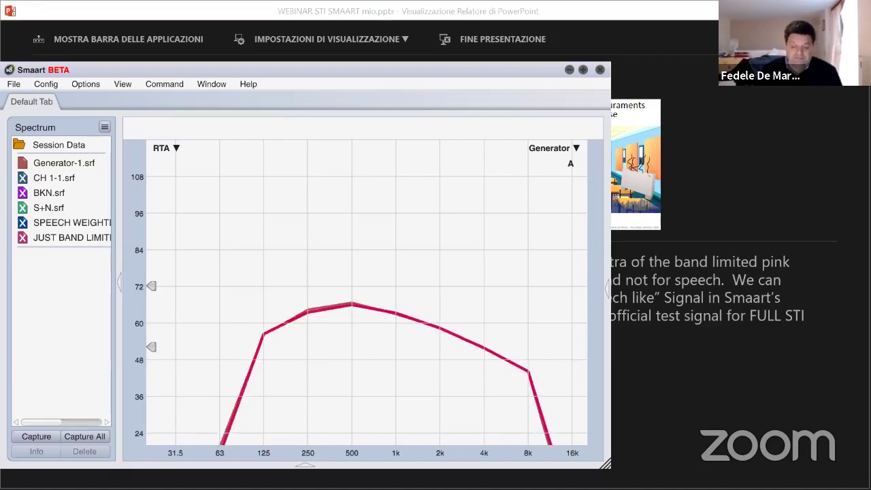
key(super)
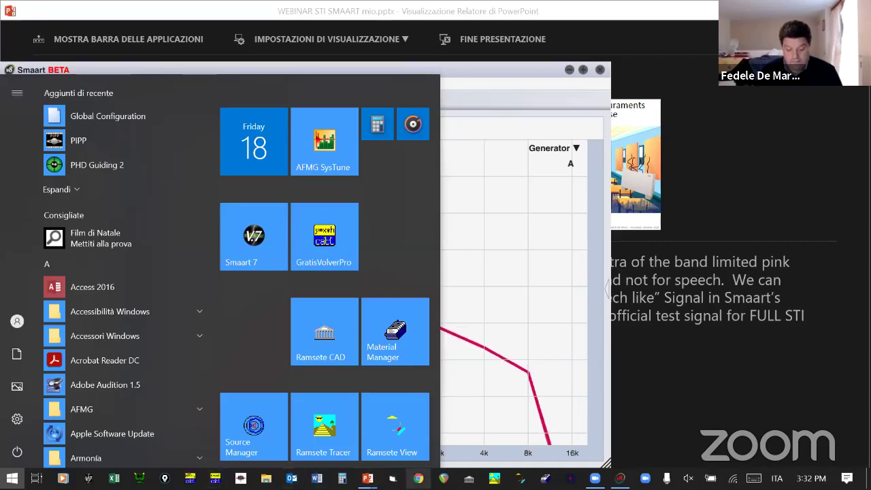
click(571, 360)
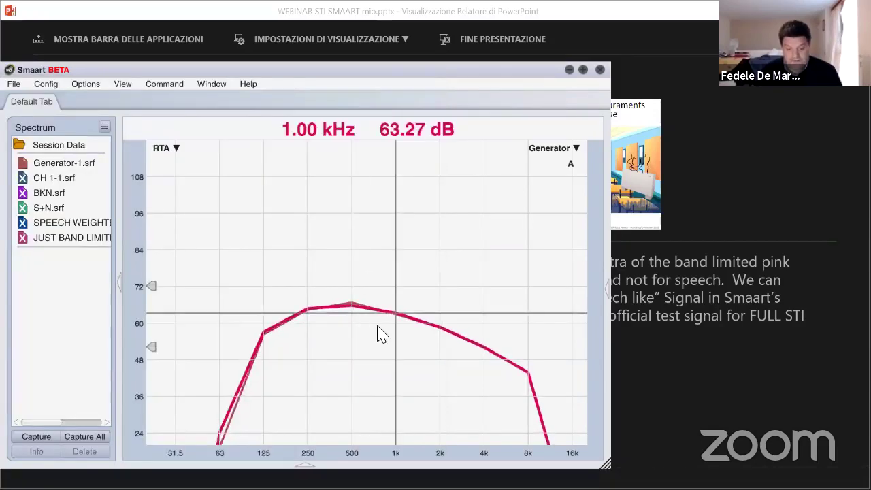
- Turn off Speech Weighted for the running pink noise generator, keeping Band Limited from 89.1 to 11220.2 Hz
click(607, 290)
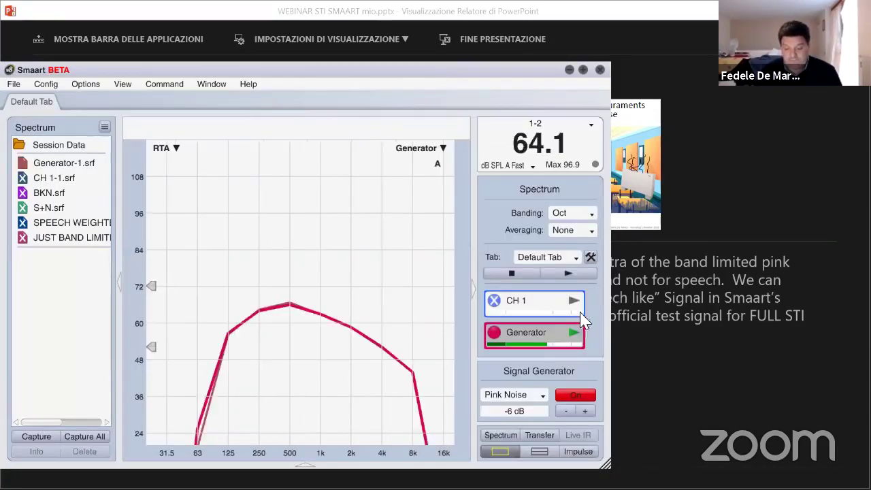
click(548, 376)
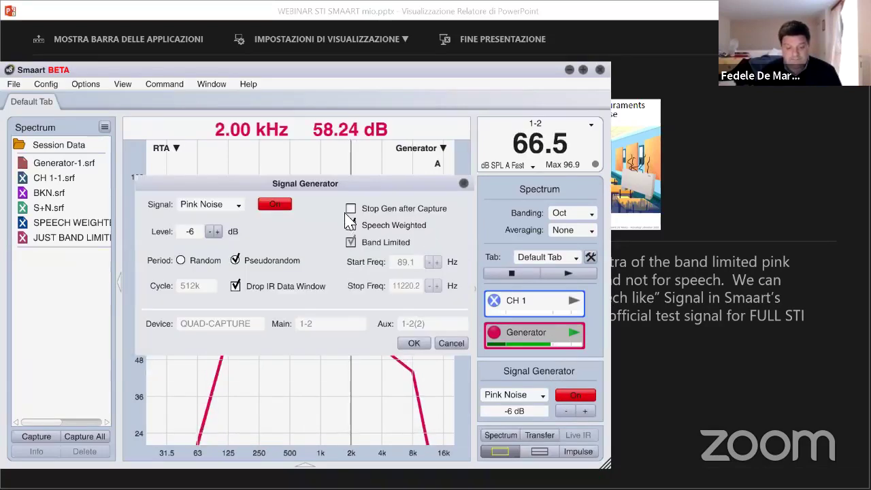
click(351, 225)
click(351, 227)
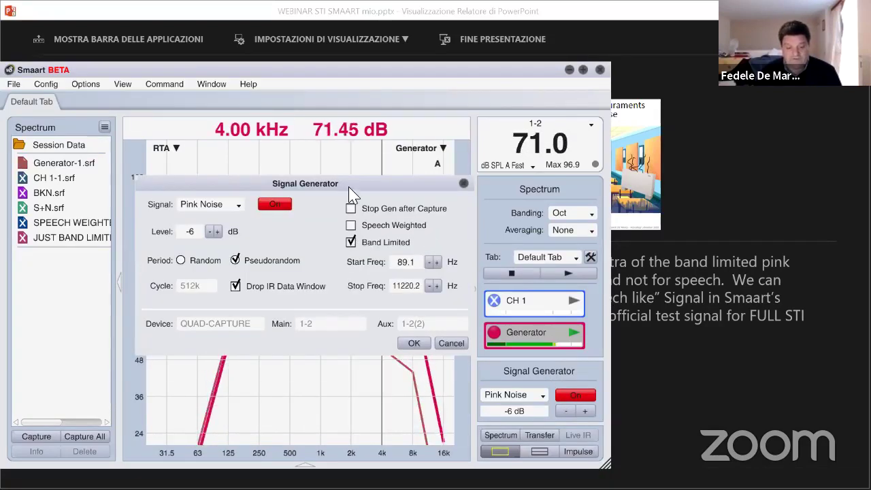
drag(351, 185, 249, 80)
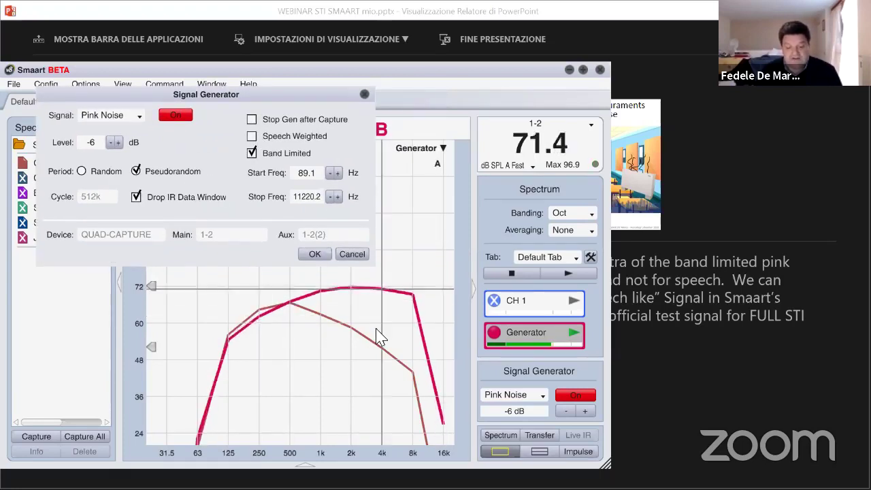
click(318, 255)
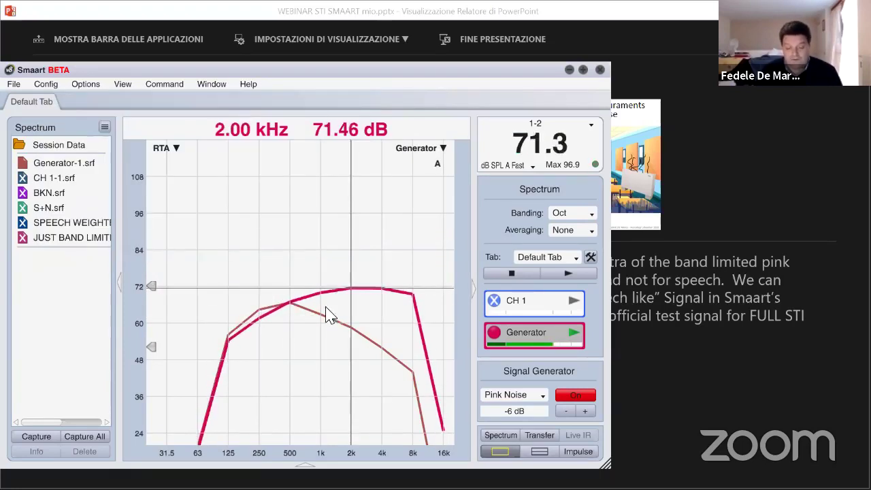
- Enlarge the plot and capture the band-limited pink noise spectrum as a second trace with the default name
click(474, 287)
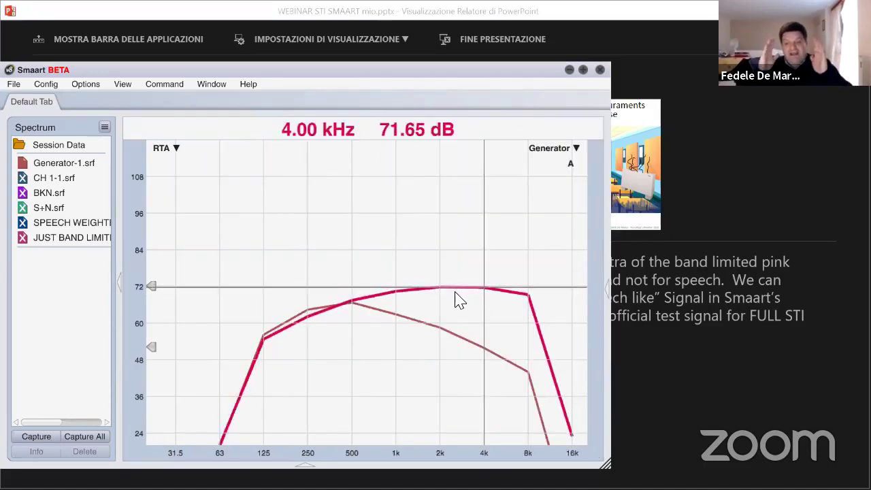
key(space)
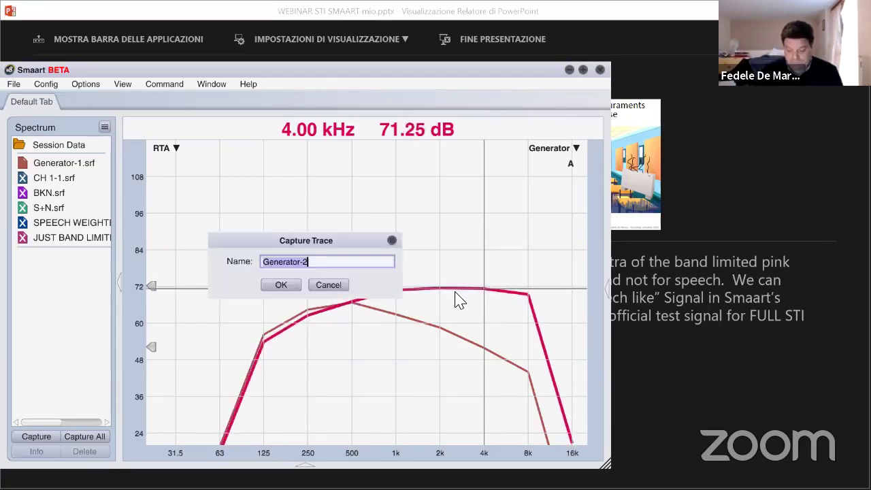
key(Return)
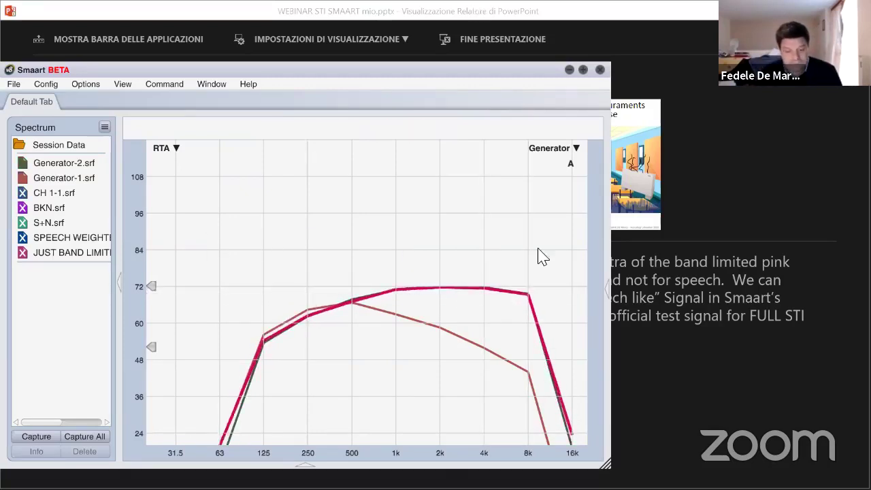
- Stop the pink noise and change the generator's signal type to File
click(607, 289)
click(572, 395)
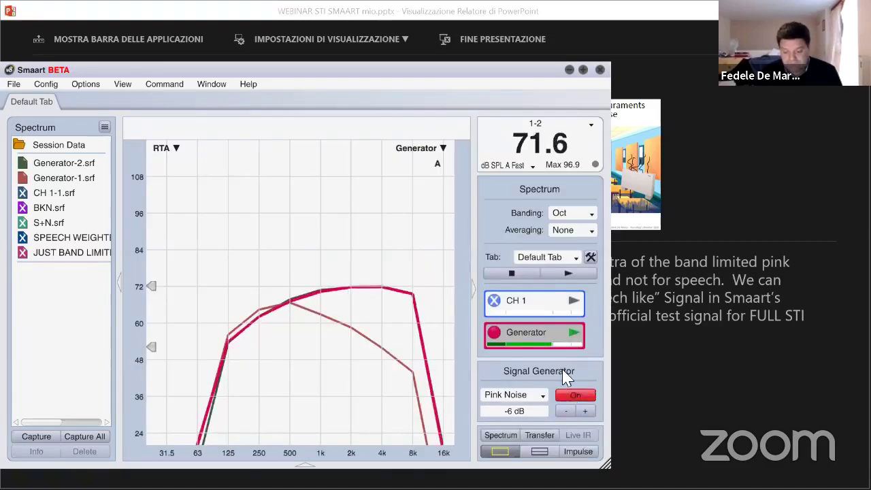
click(548, 374)
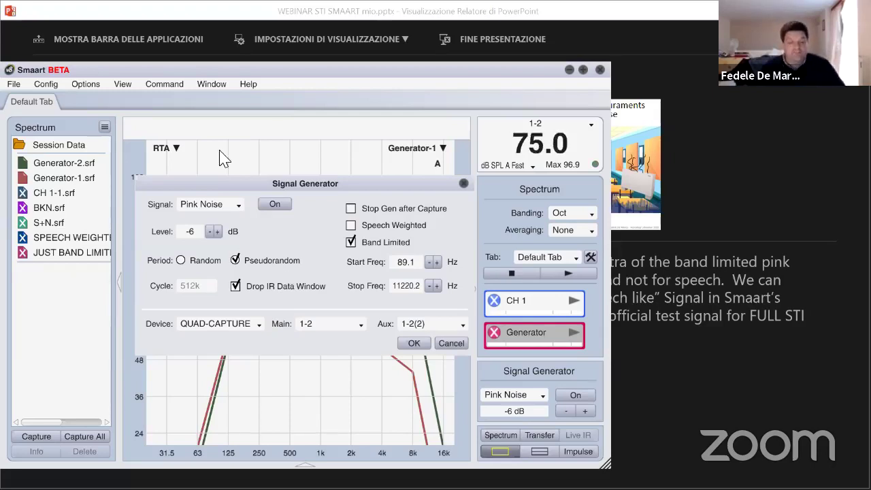
click(235, 206)
click(206, 268)
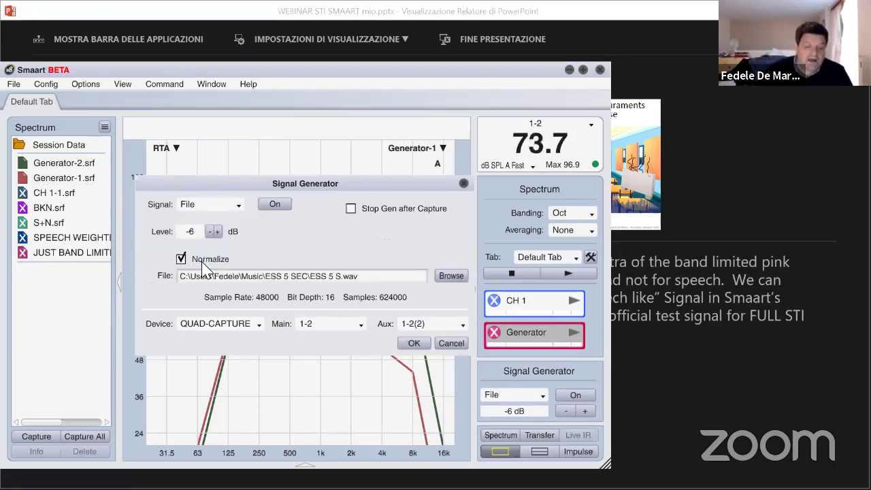
- Load FULLSTI_CEA2017.wav from the Download folder as the generator's file signal and accept the settings
click(450, 277)
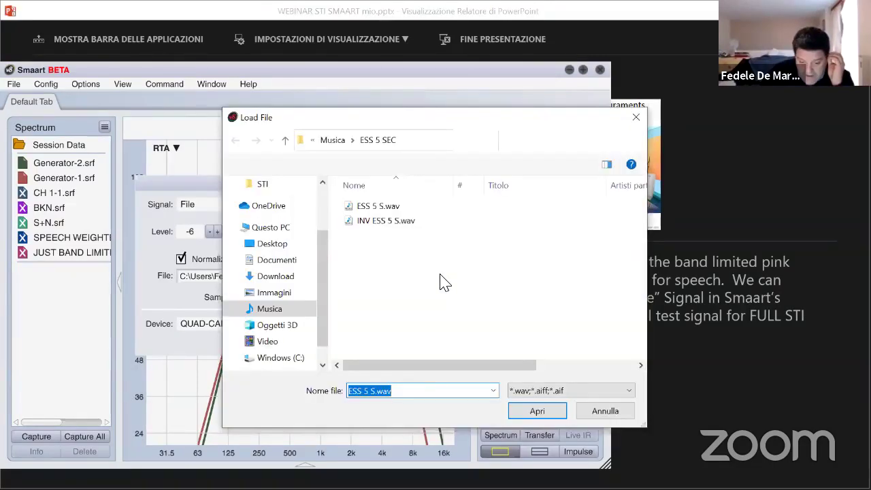
click(275, 278)
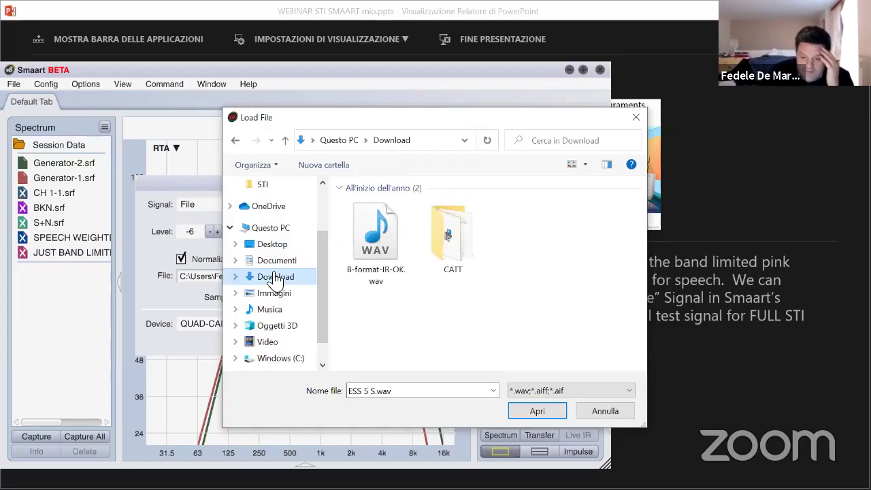
click(452, 231)
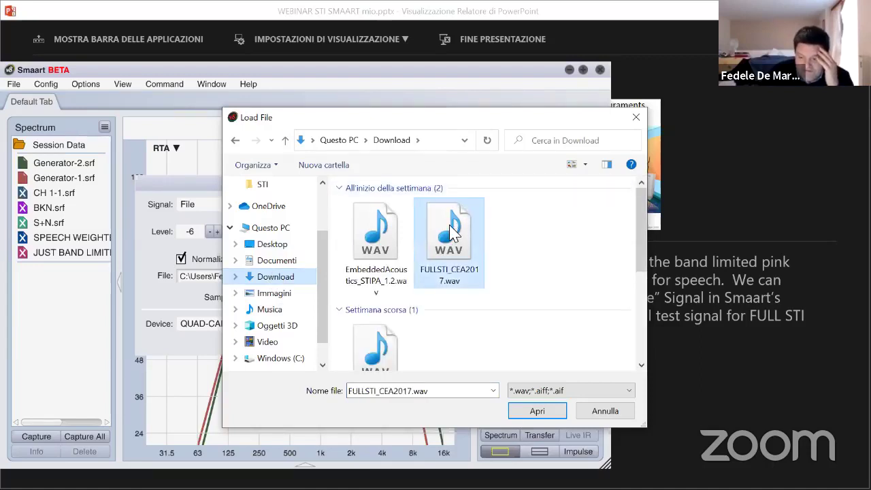
mouse_move(449, 231)
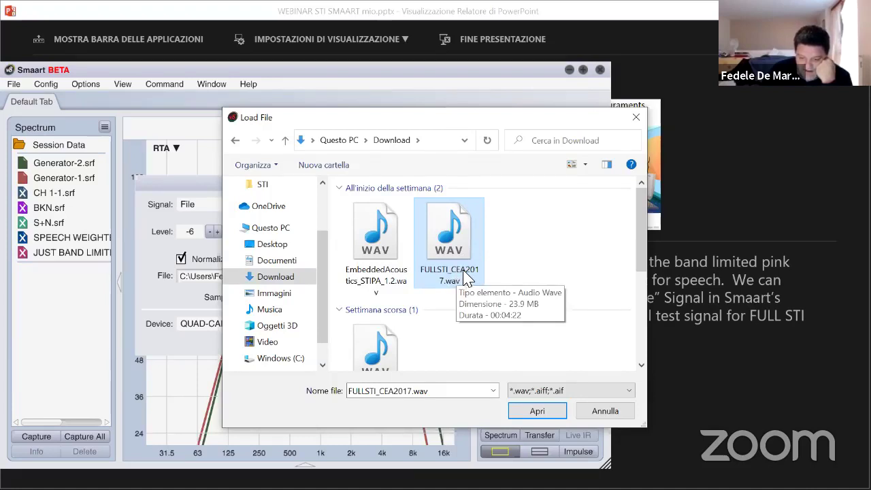
click(537, 409)
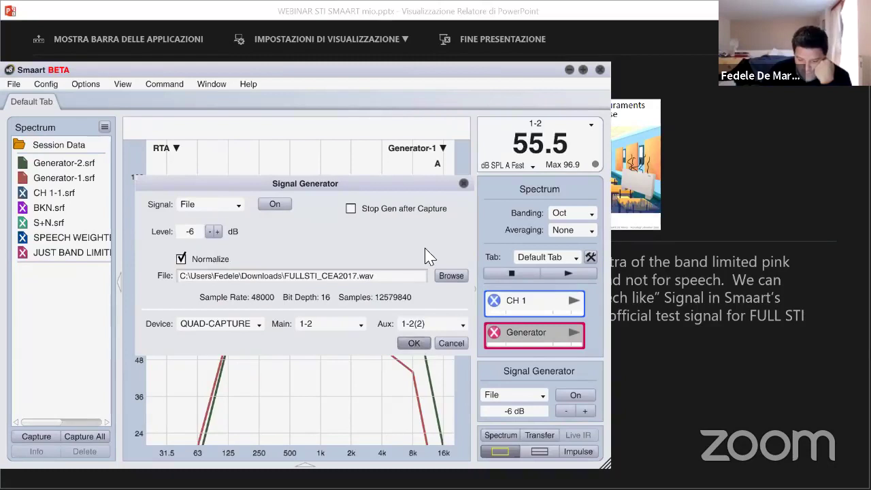
click(413, 344)
- Play the Full STI file, run the Generator spectrum against the Generator-1 trace offset by 3.0 dB, and stop the generator
click(575, 397)
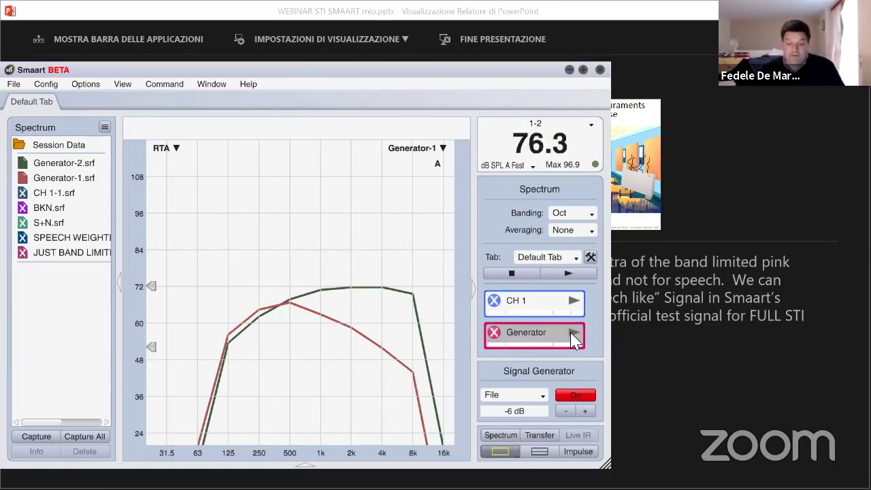
click(574, 334)
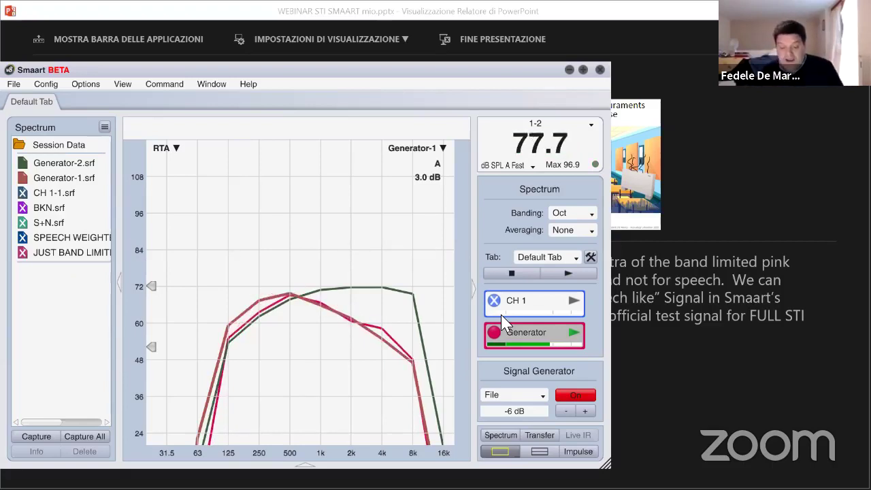
click(576, 396)
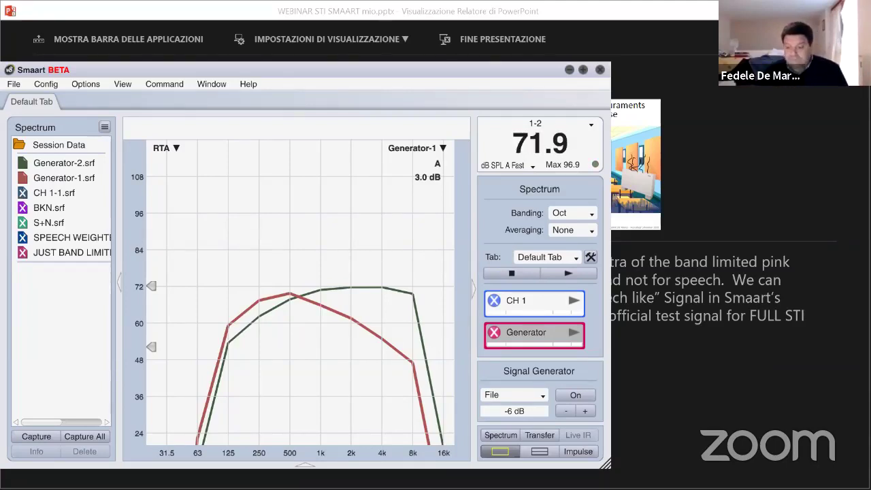
mouse_move(394, 320)
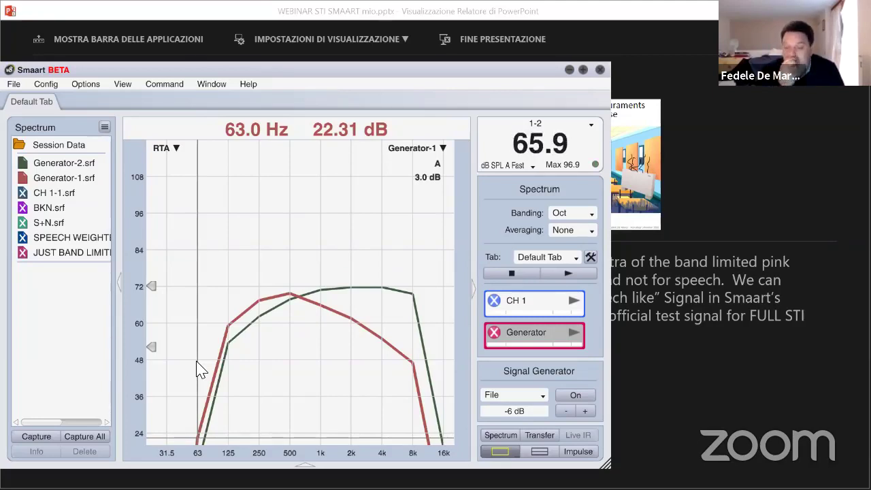
click(590, 124)
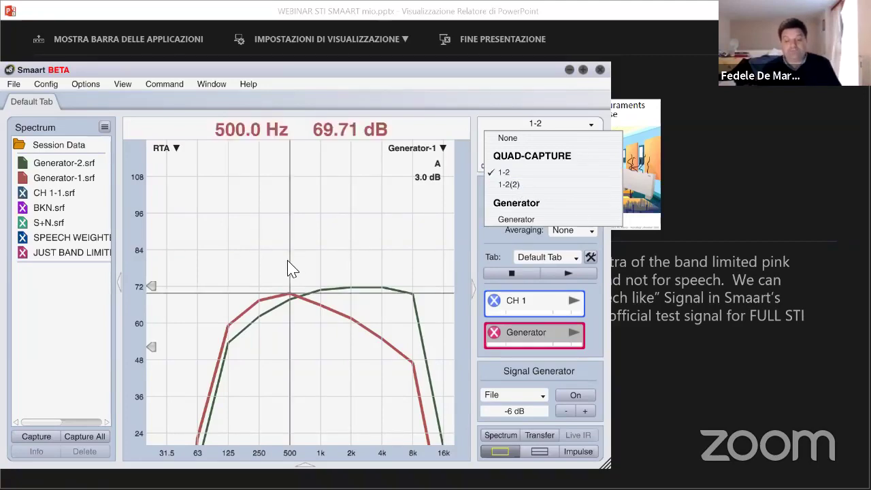
click(290, 293)
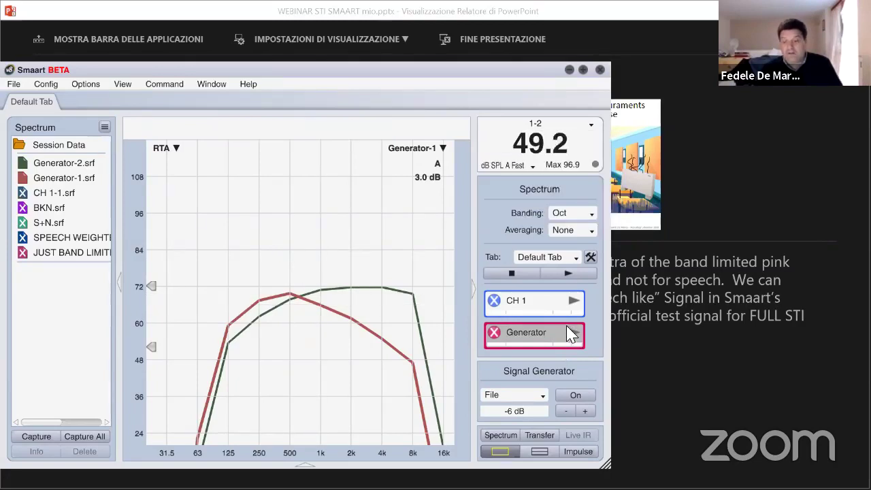
mouse_move(291, 234)
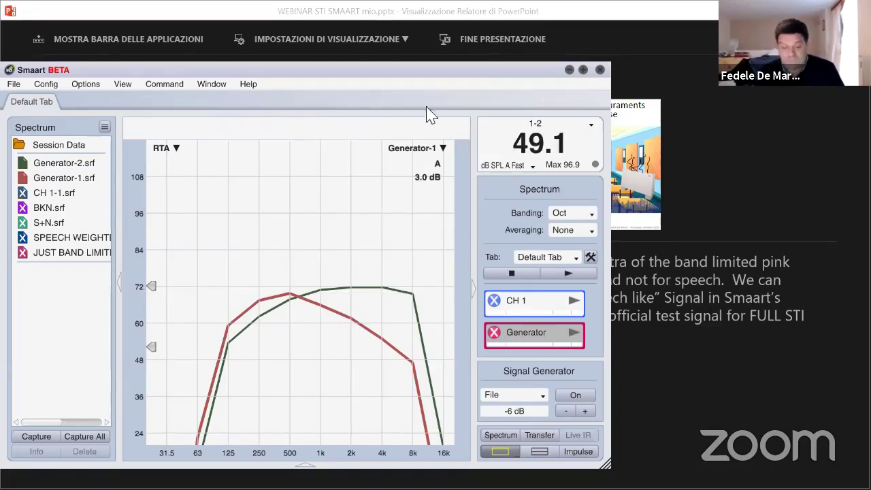
- Enlarge the Smaart window, switch to the PowerPoint presenter view behind it, and return to Smaart with its window maximized
drag(157, 71, 164, 25)
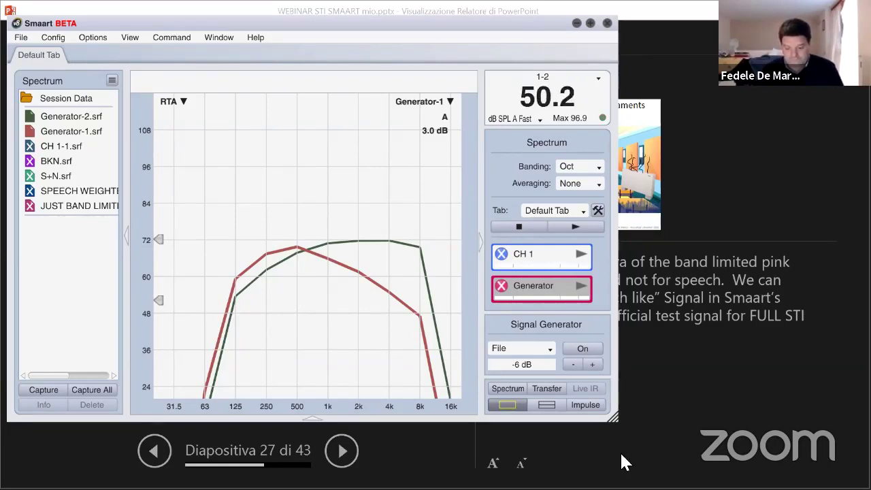
drag(610, 415, 682, 455)
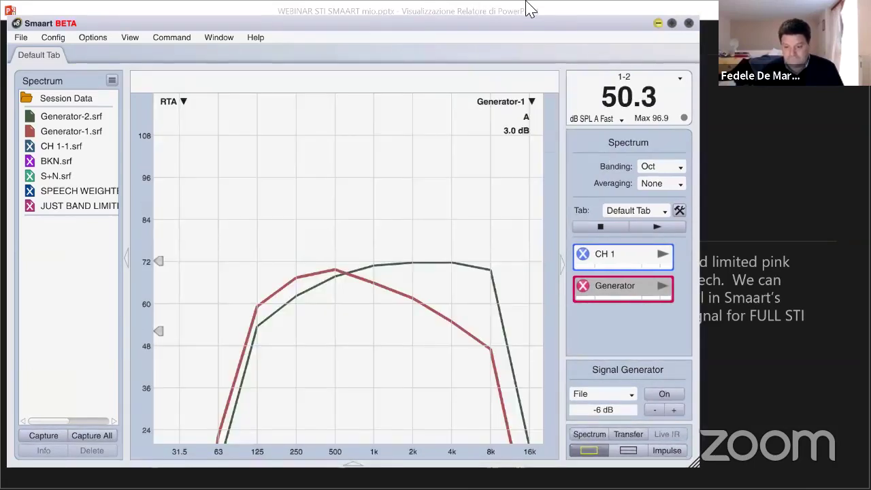
click(530, 10)
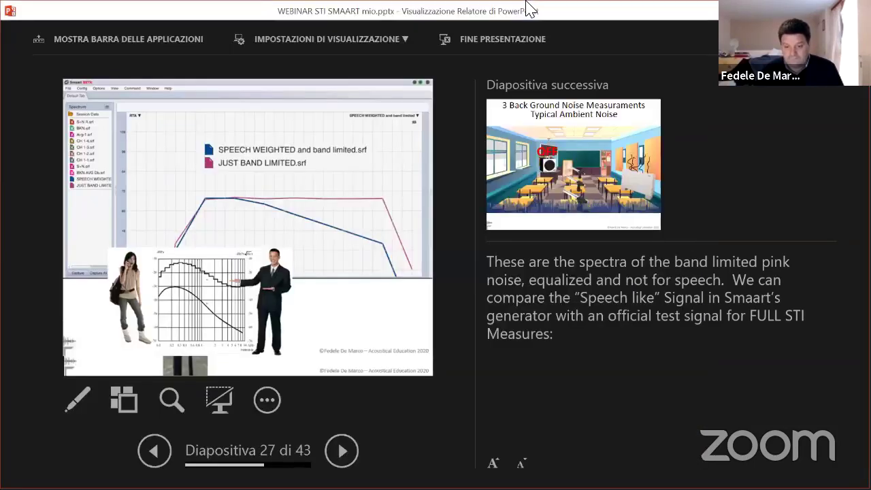
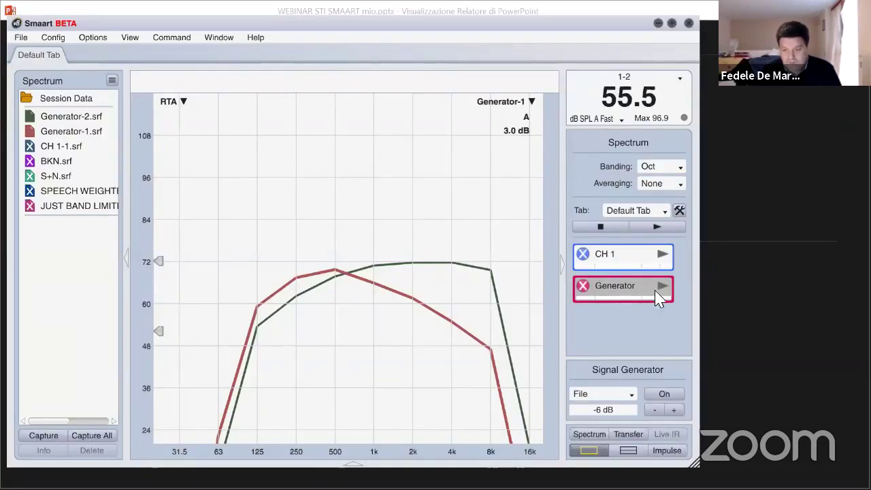
key(super+Up)
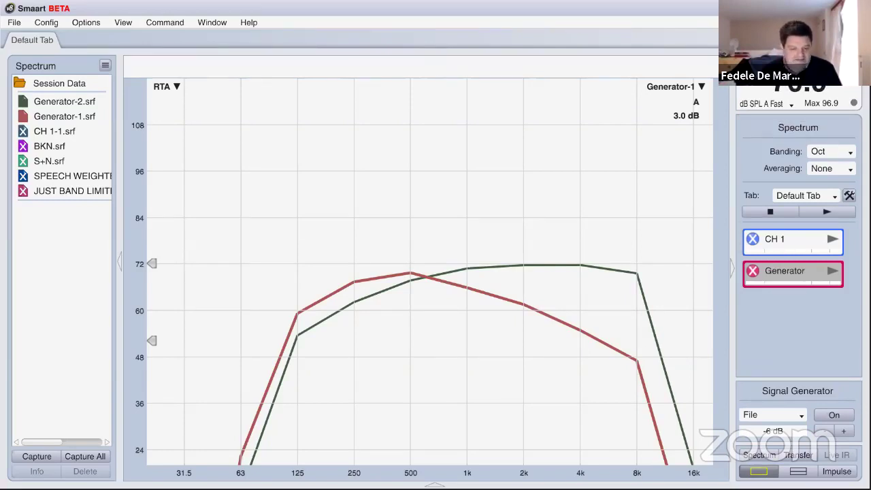
- Review the spectrum banding and averaging options, keeping banding at Oct and averaging at None
click(830, 152)
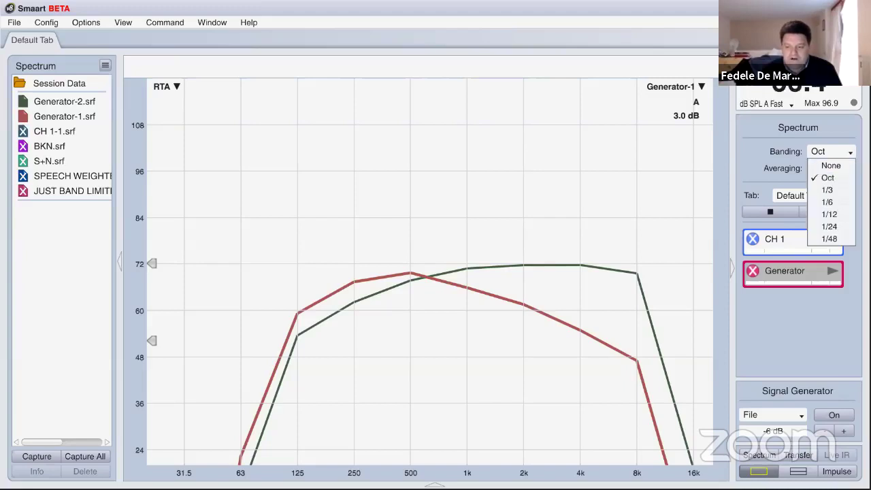
click(819, 177)
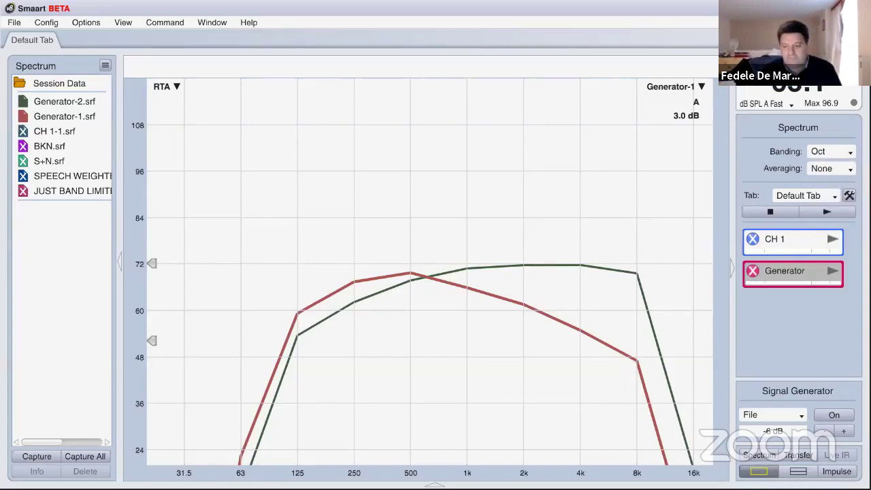
click(830, 168)
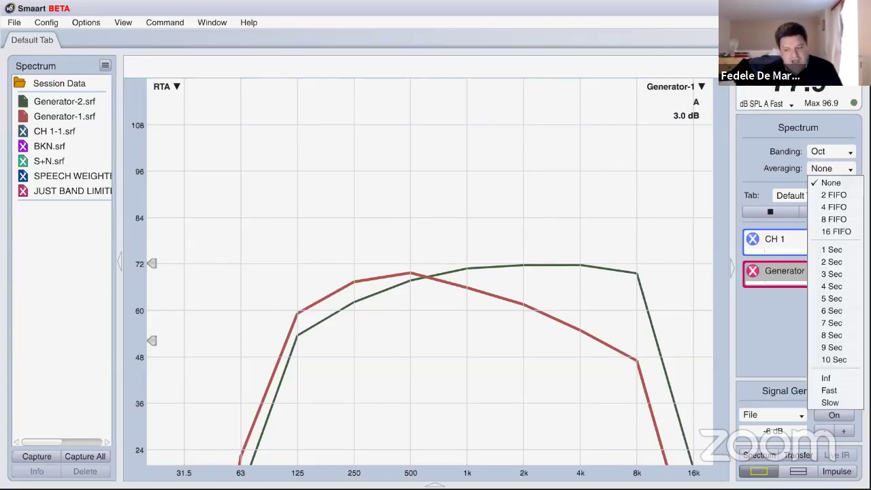
click(725, 174)
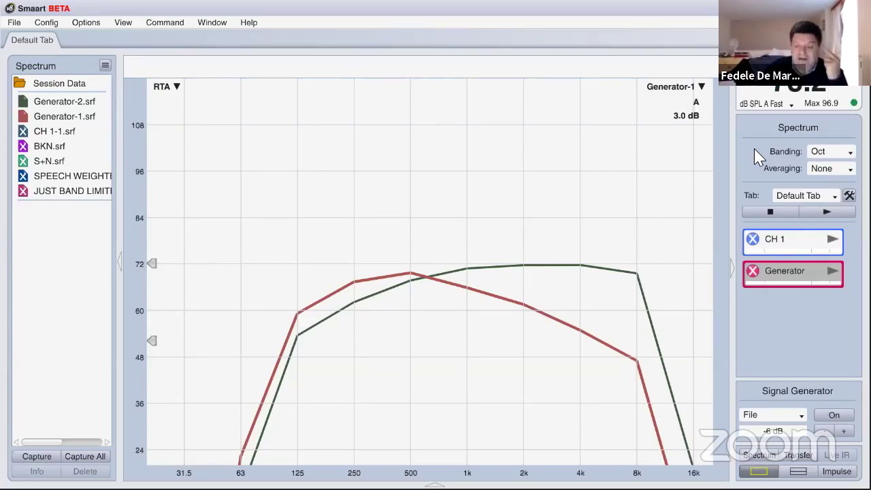
click(834, 170)
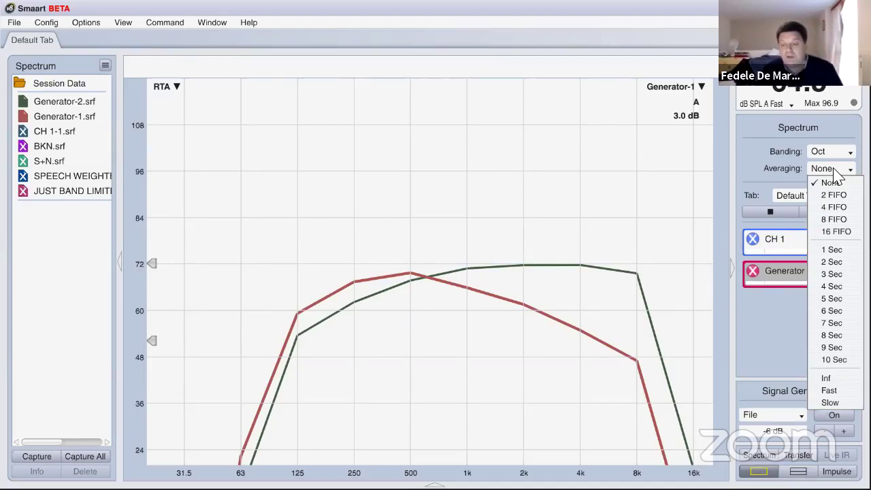
click(833, 170)
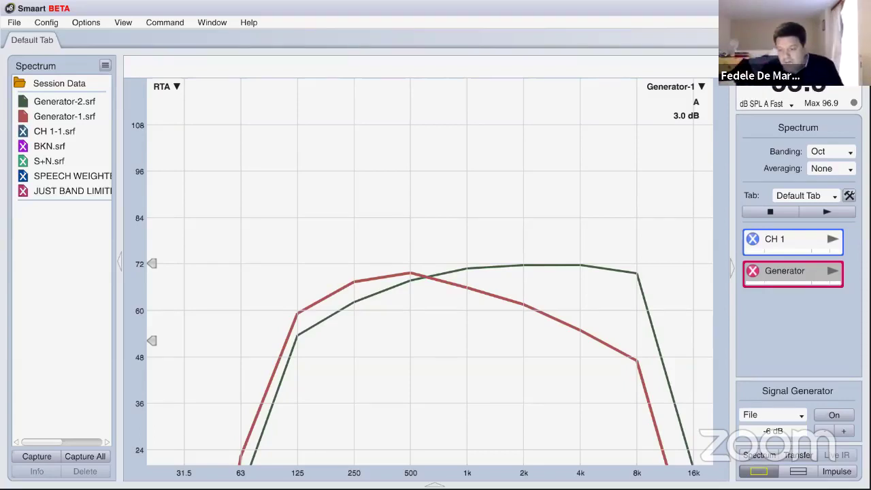
click(830, 168)
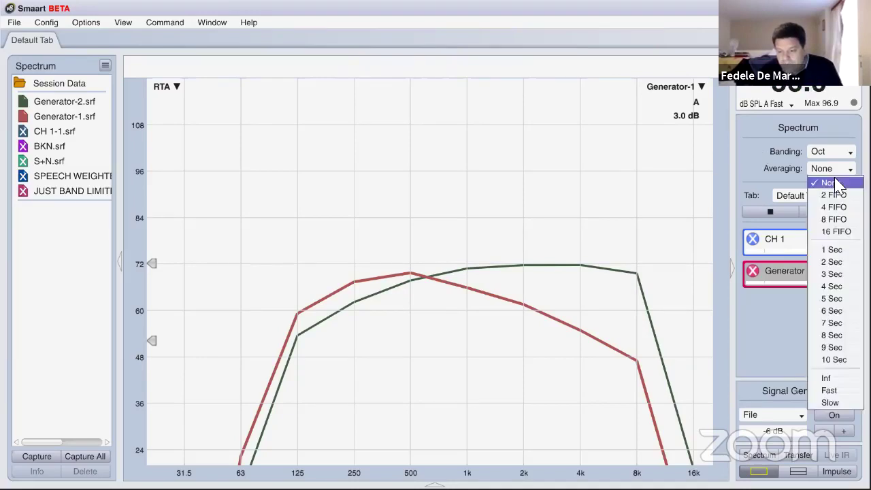
click(774, 168)
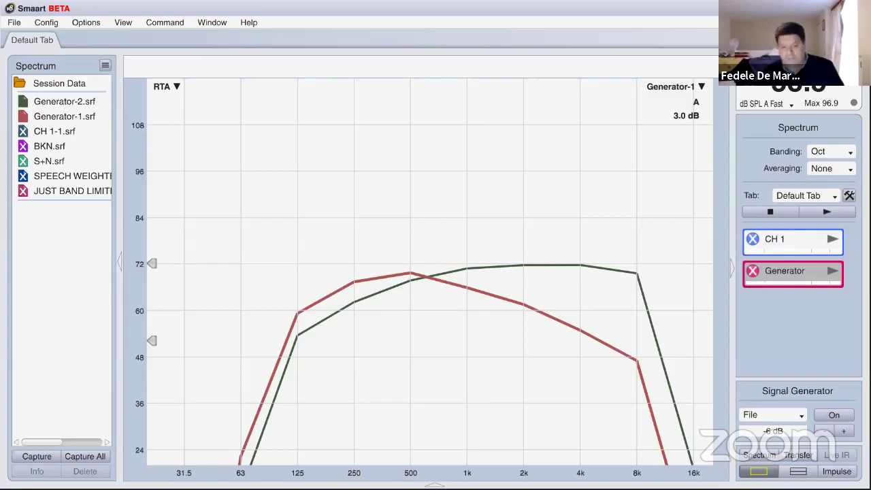
key(space)
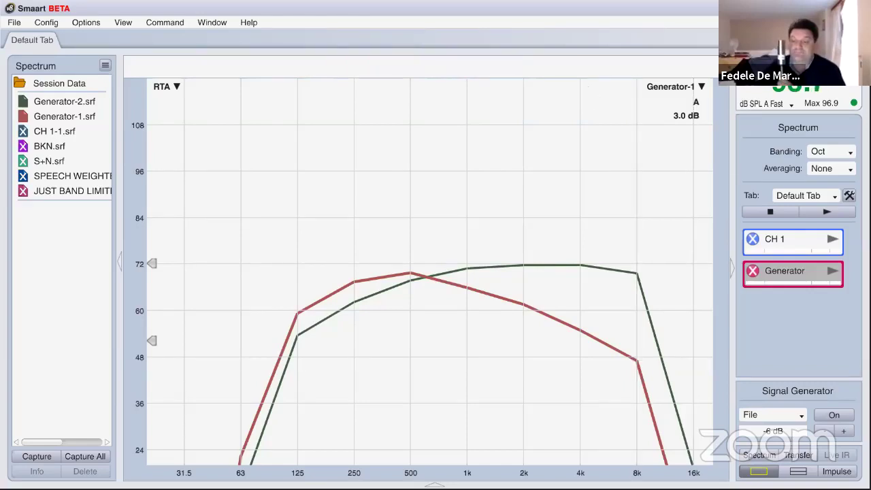
click(803, 109)
click(799, 110)
- Open the I-O configuration and select the ASIO: QUAD-CAPTURE input device to list its channels
click(47, 22)
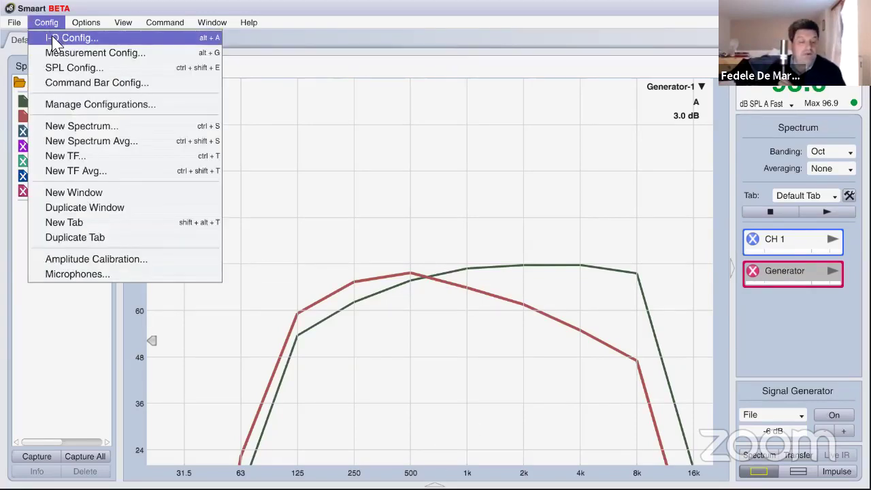
click(54, 39)
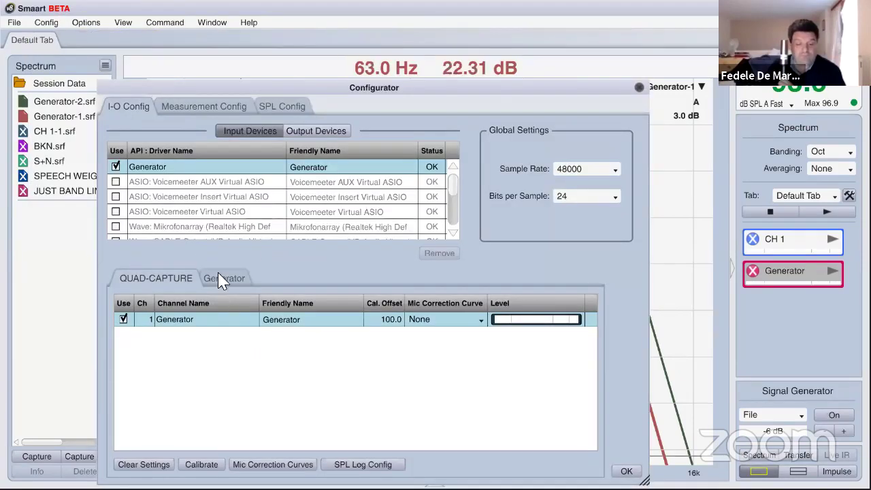
click(174, 213)
scroll(175, 212, down, 5)
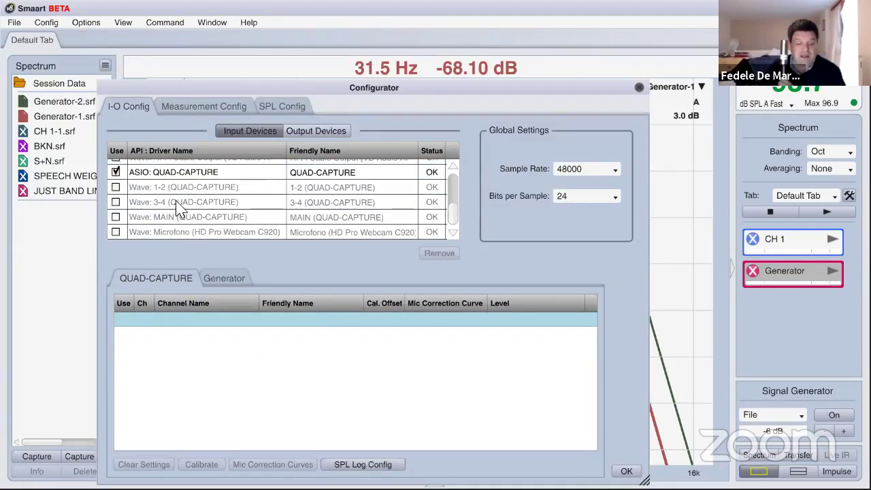
click(185, 174)
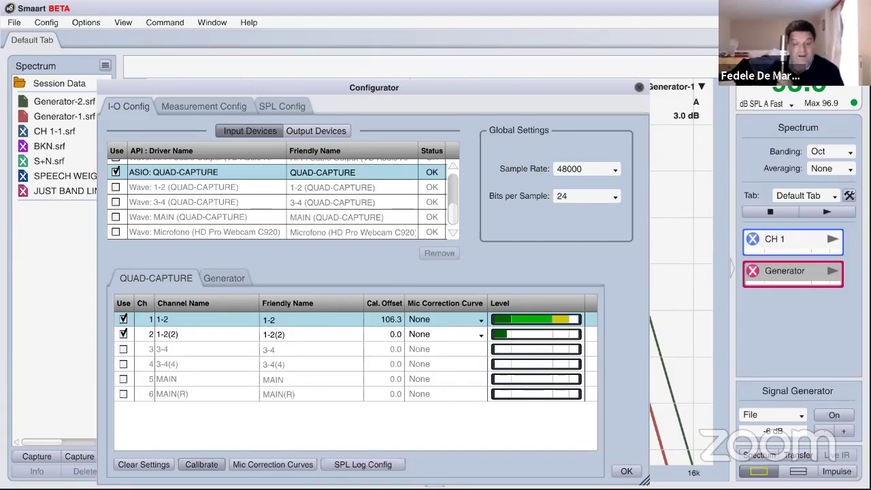
- Calibrate QUAD-CAPTURE input channel 1-2 to a reference level of 94 dB and accept the configuration
click(202, 464)
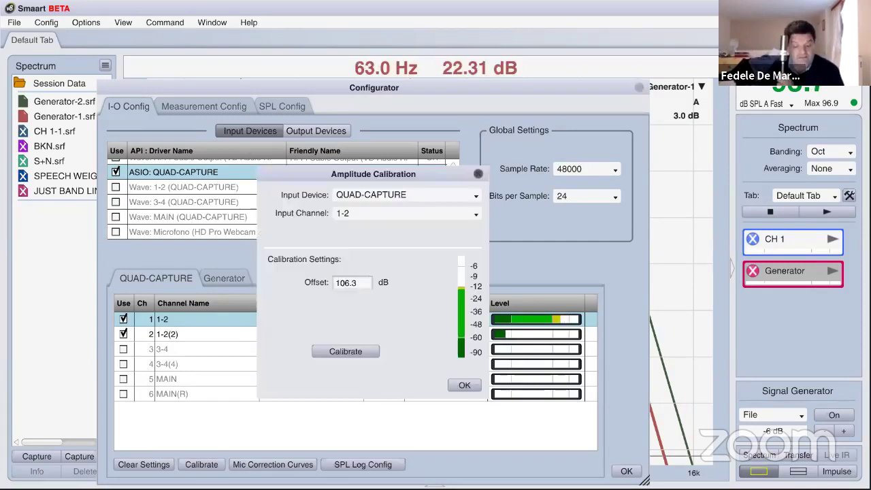
click(361, 356)
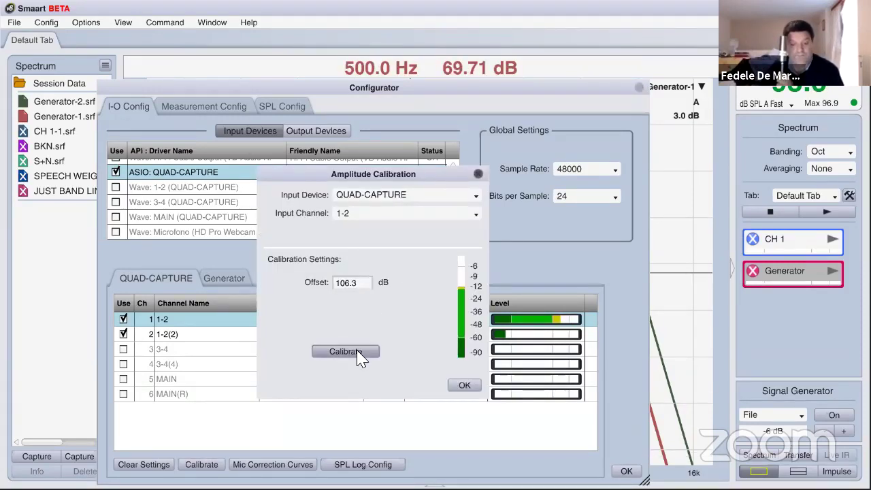
click(355, 352)
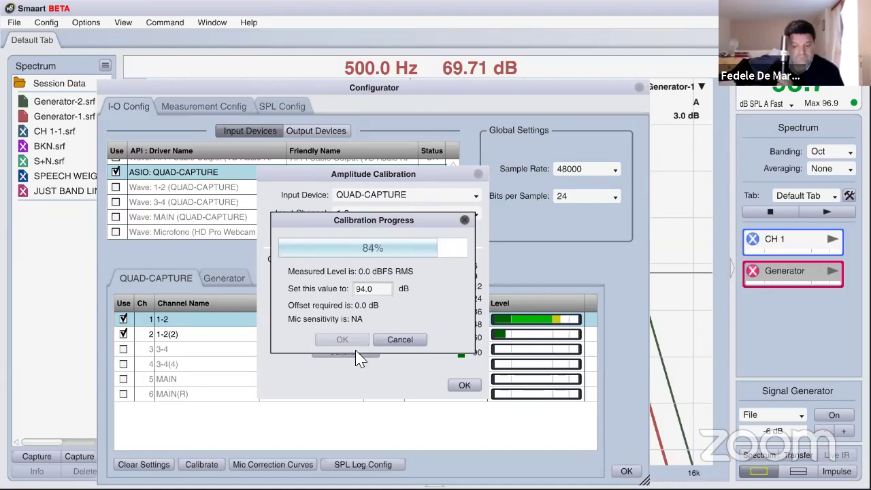
click(381, 289)
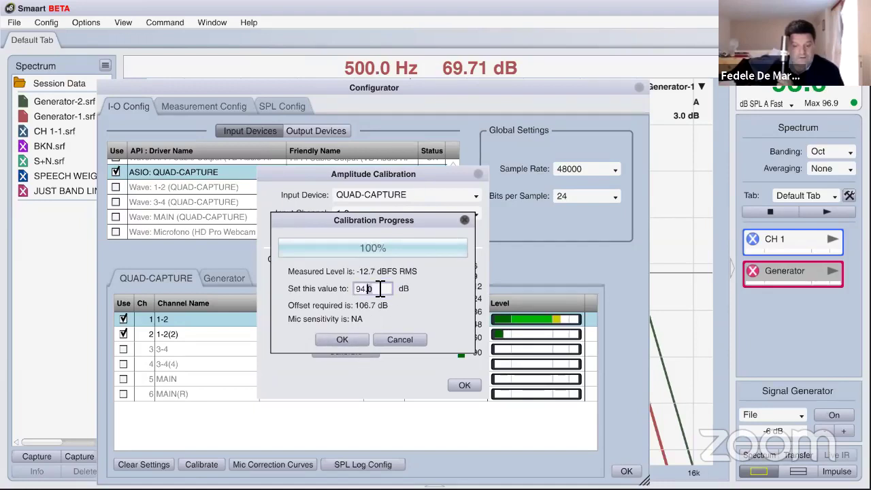
double_click(381, 289)
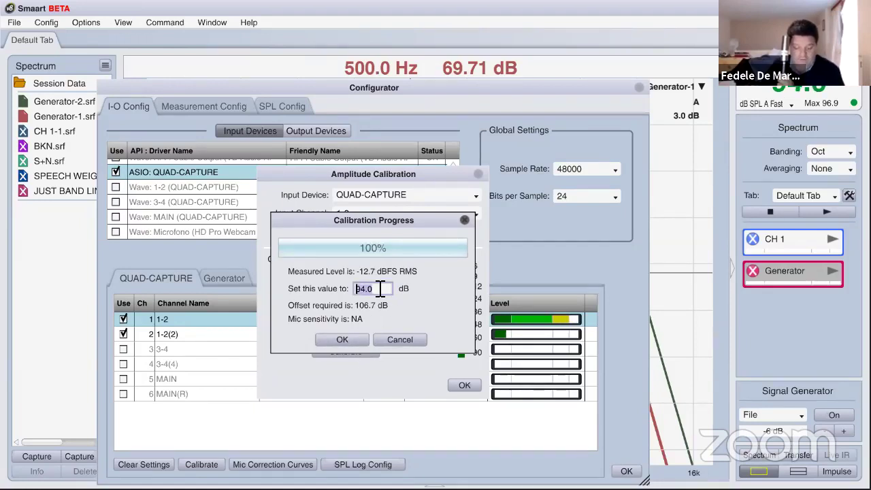
text(94)
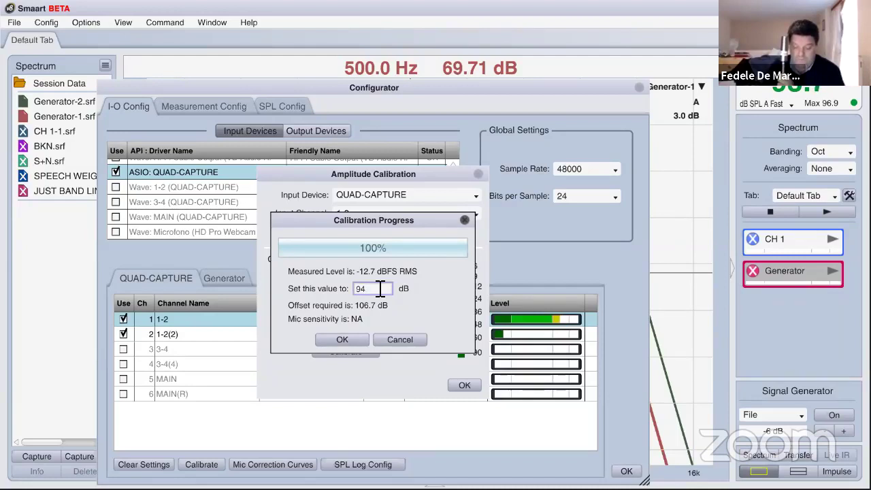
click(342, 340)
click(467, 386)
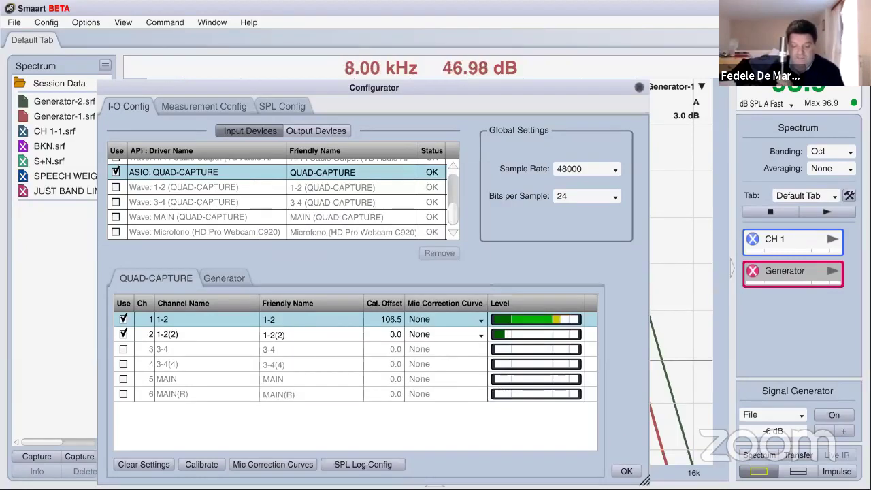
click(625, 470)
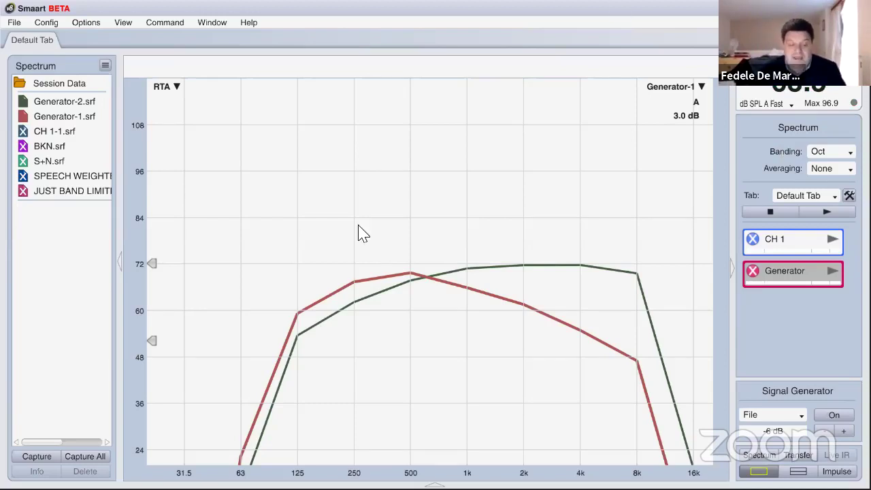
- Hide the captured Generator traces and capture seven snapshots of the live CH 1 spectrum under their default names
click(23, 102)
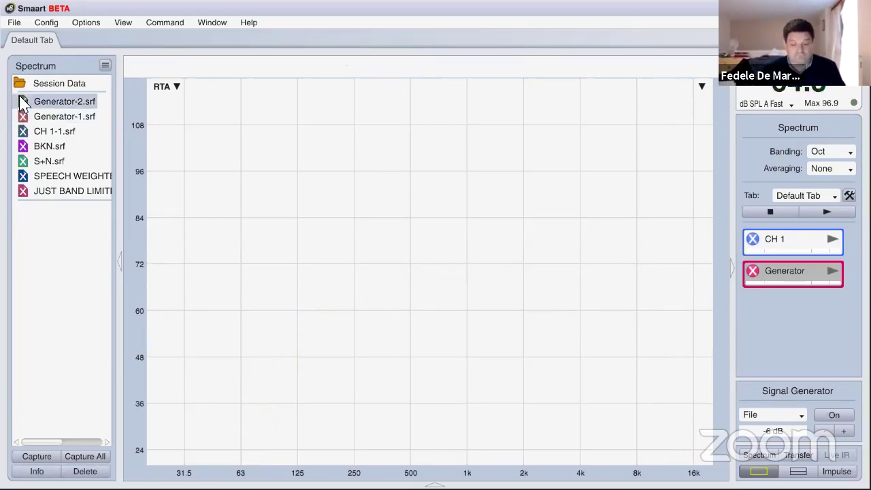
click(831, 239)
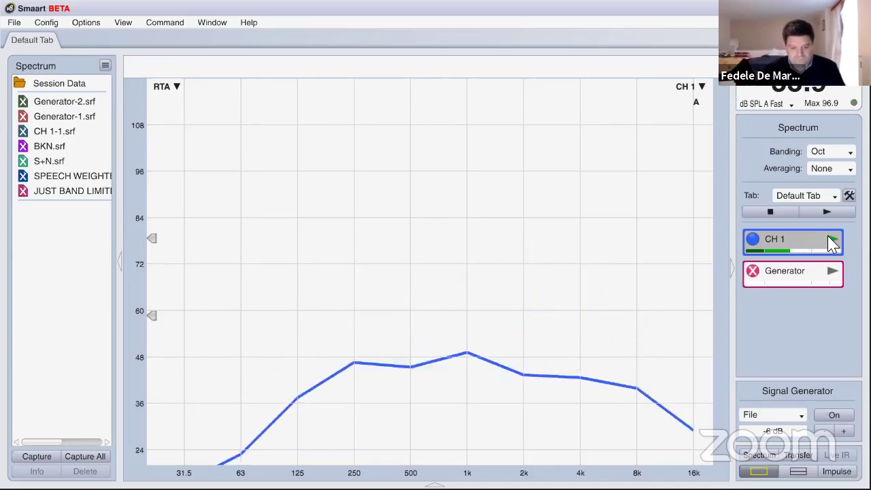
key(space)
key(Return)
key(space)
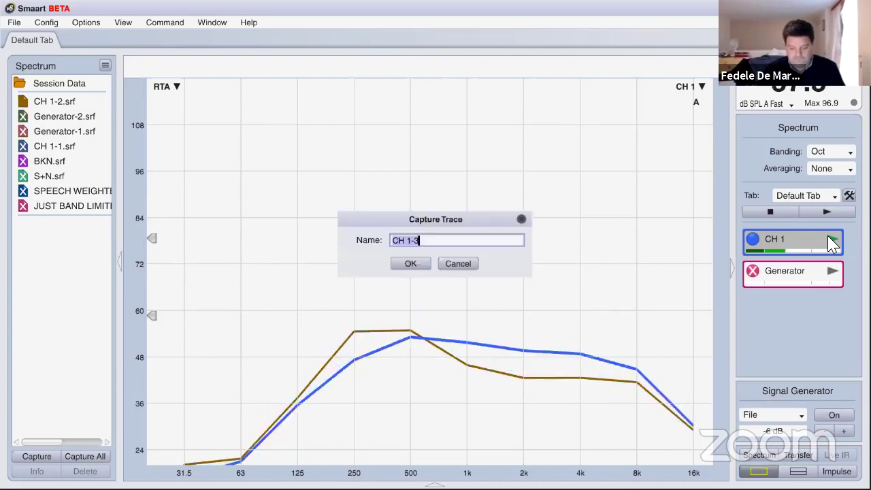
key(Return)
key(space)
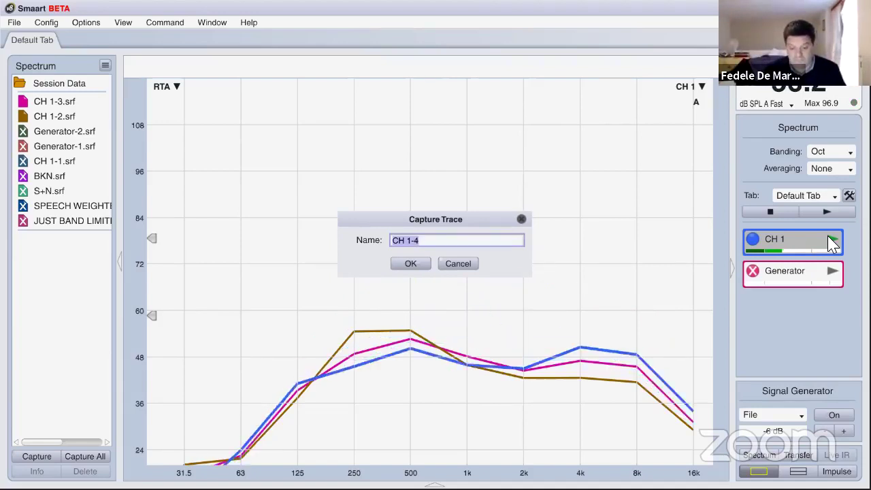
key(Return)
key(space)
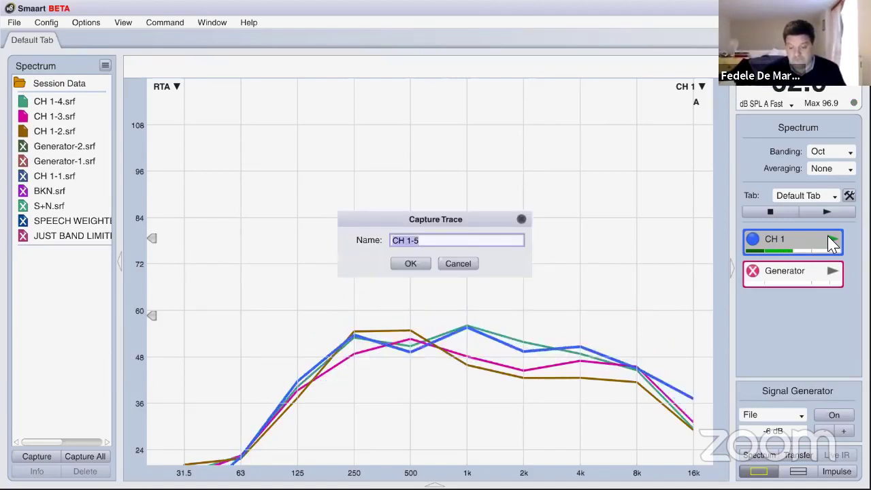
key(Return)
key(space)
key(Return)
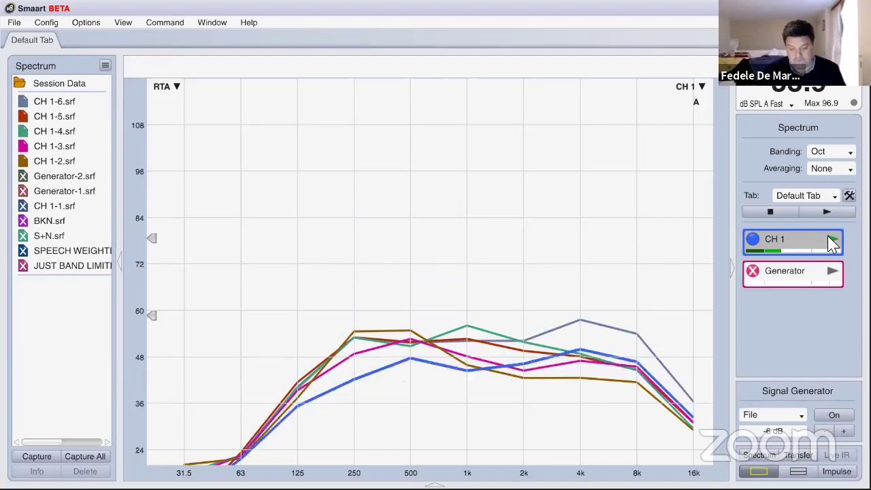
key(space)
key(Return)
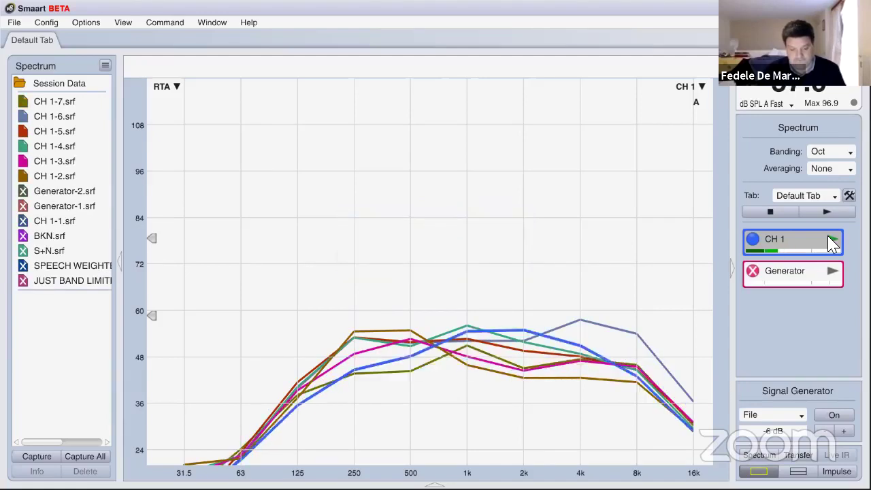
key(space)
key(Return)
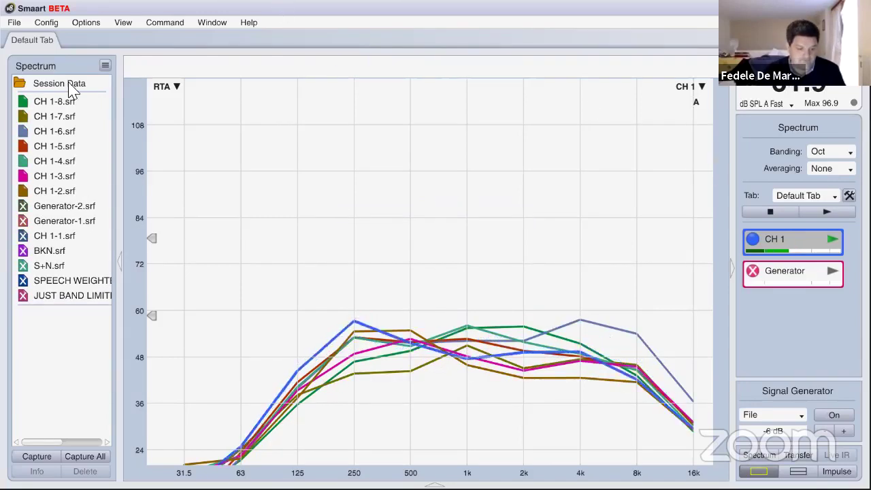
- Delete the captured CH 1-6 trace from the session data
right_click(60, 134)
click(103, 298)
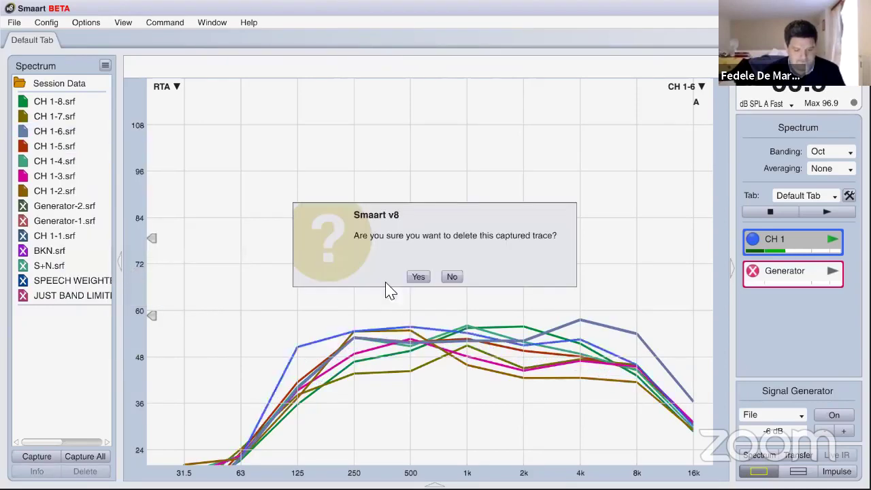
click(416, 276)
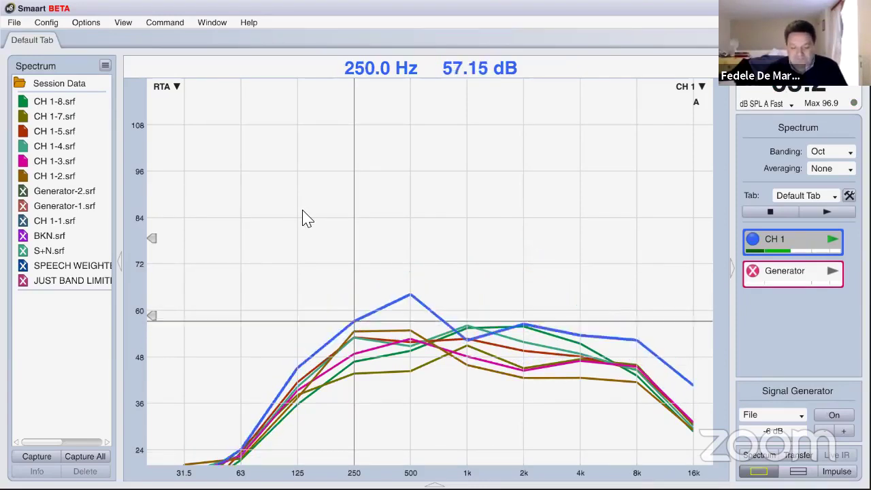
- Capture four more snapshots of the live CH 1 spectrum under their default names
key(space)
key(Return)
key(space)
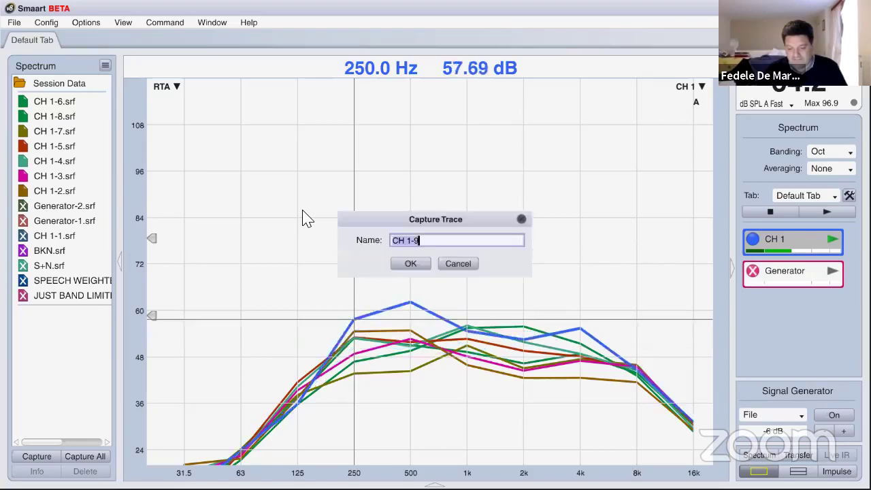
key(Return)
key(space)
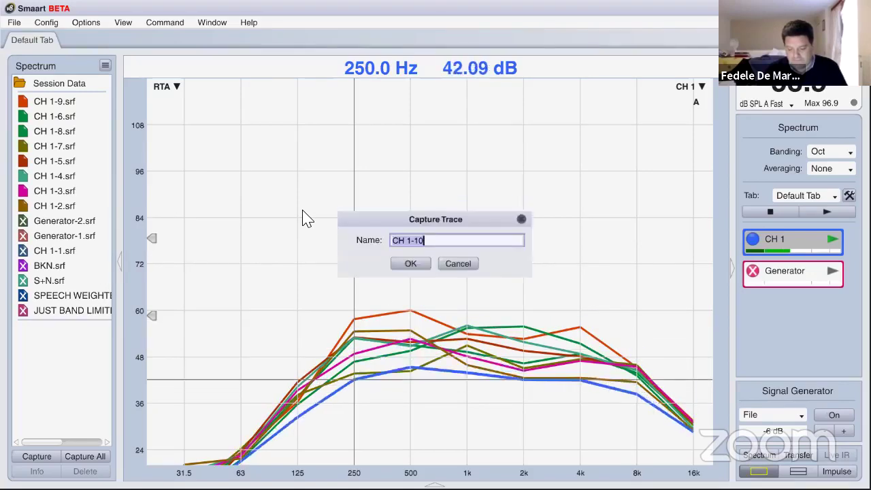
key(Return)
key(space)
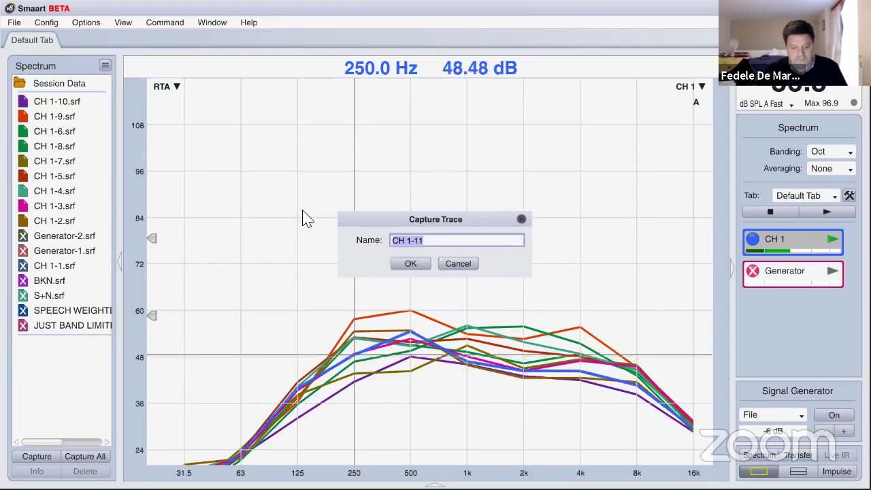
key(Return)
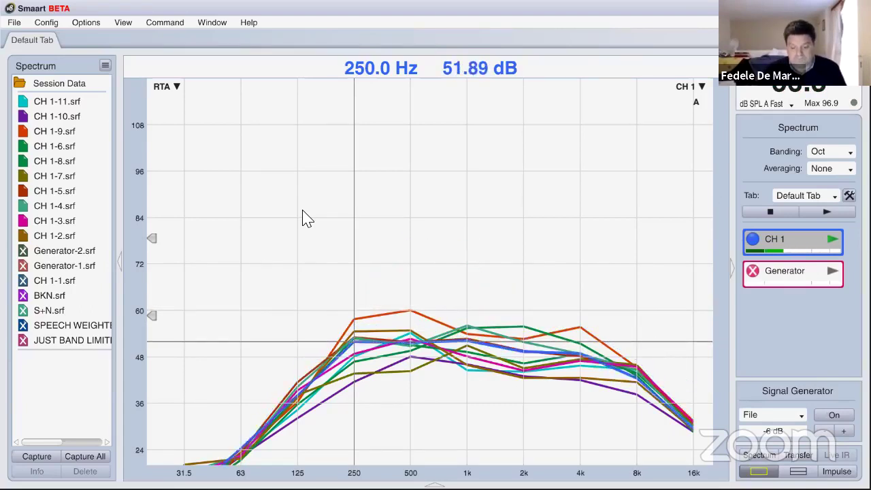
- Stop the live CH 1 measurement and average the ten captured traces CH 1-2 to CH 1-11 as dB under the name Avg-1
click(831, 241)
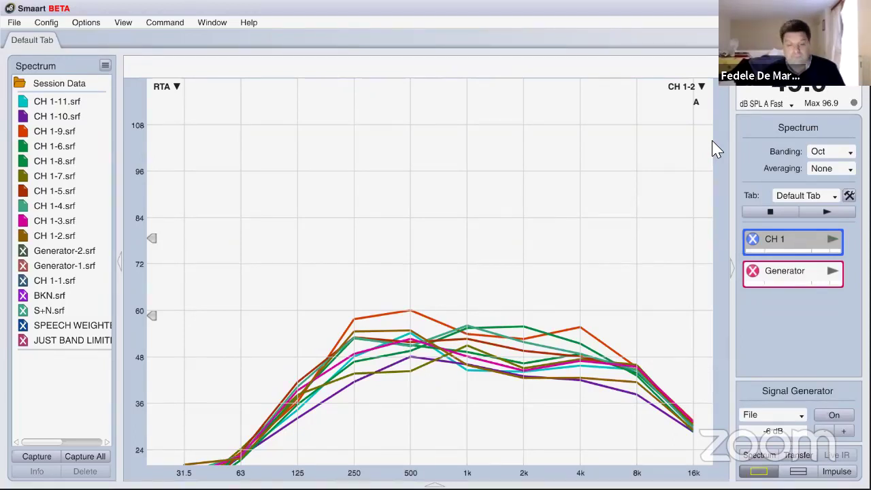
click(54, 230)
drag(58, 231, 62, 101)
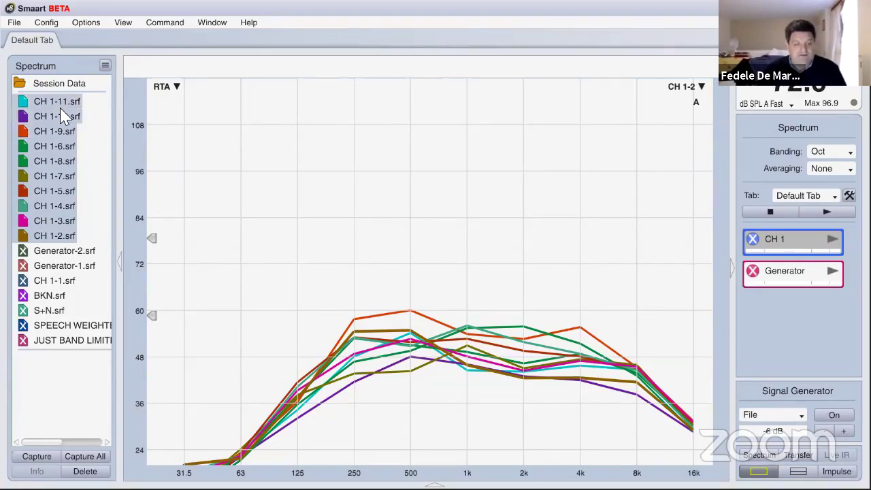
right_click(68, 124)
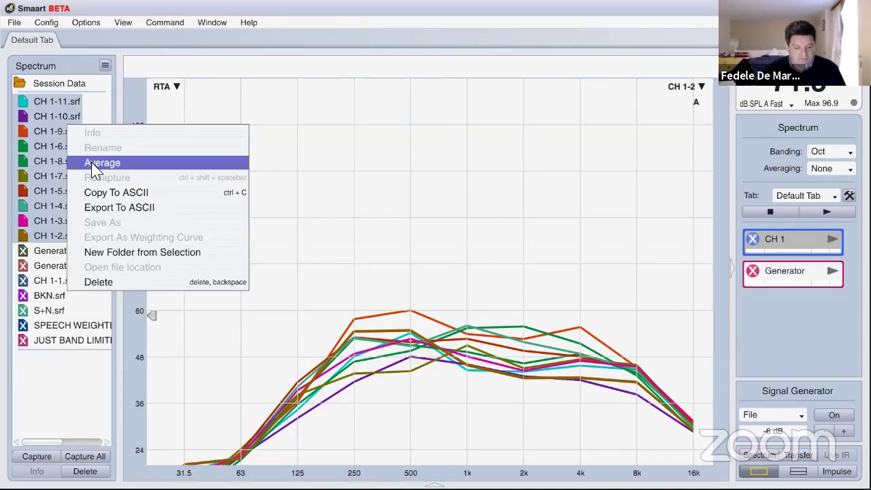
click(95, 170)
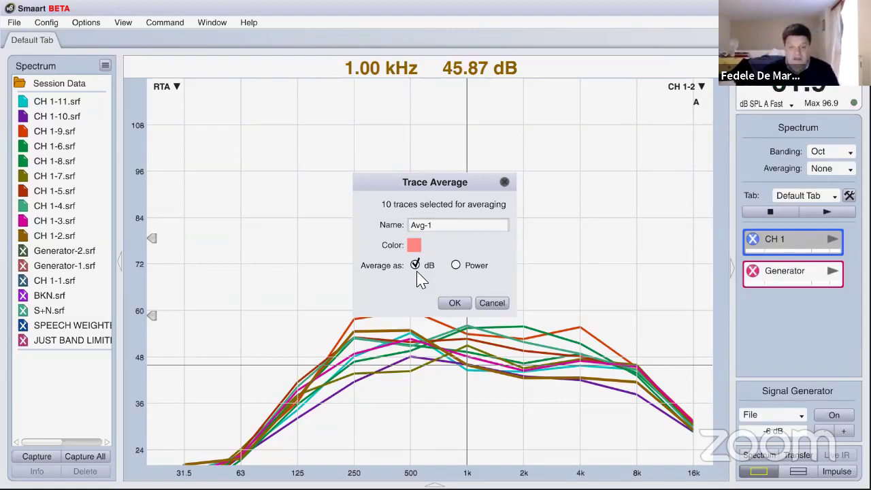
click(454, 303)
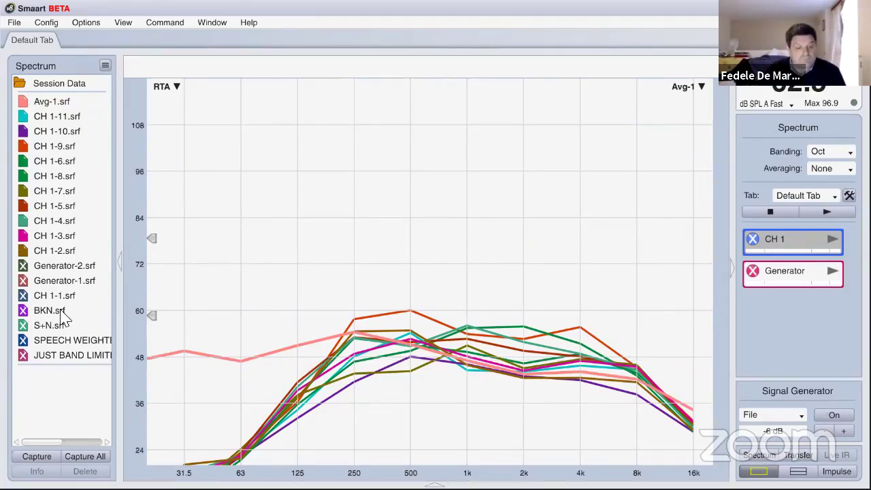
- Average the same ten CH 1 traces as Power under the name Avg-2
drag(60, 256, 68, 118)
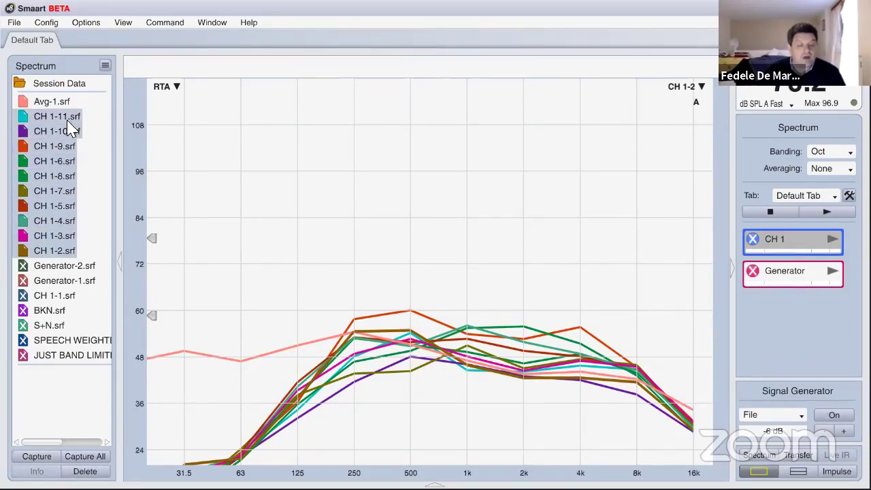
right_click(71, 129)
click(102, 166)
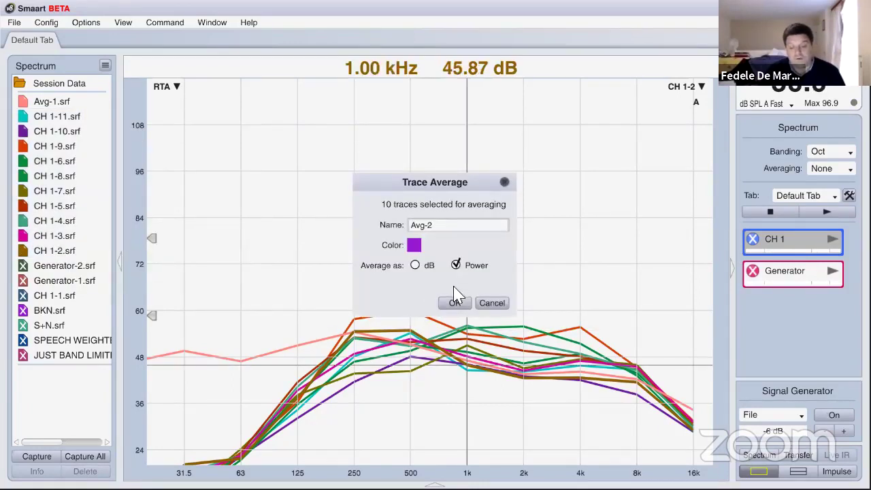
click(454, 304)
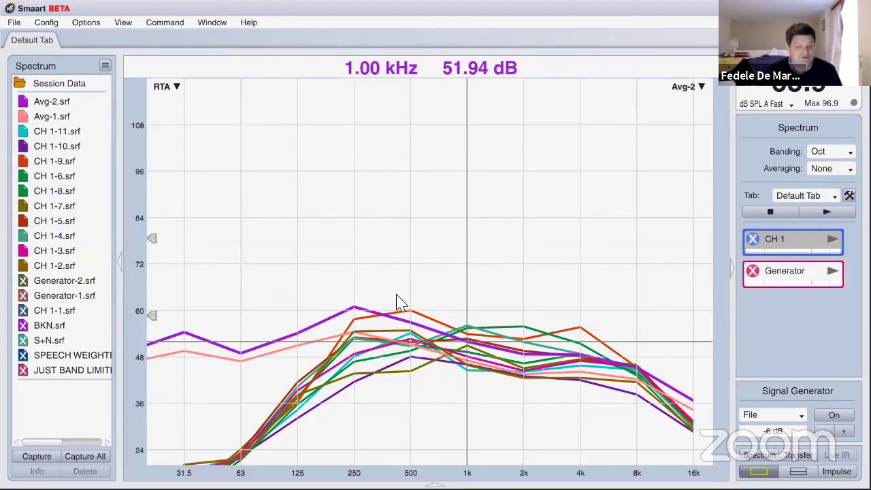
- Delete the power-averaged trace Avg-2 from the session data
click(60, 103)
right_click(60, 107)
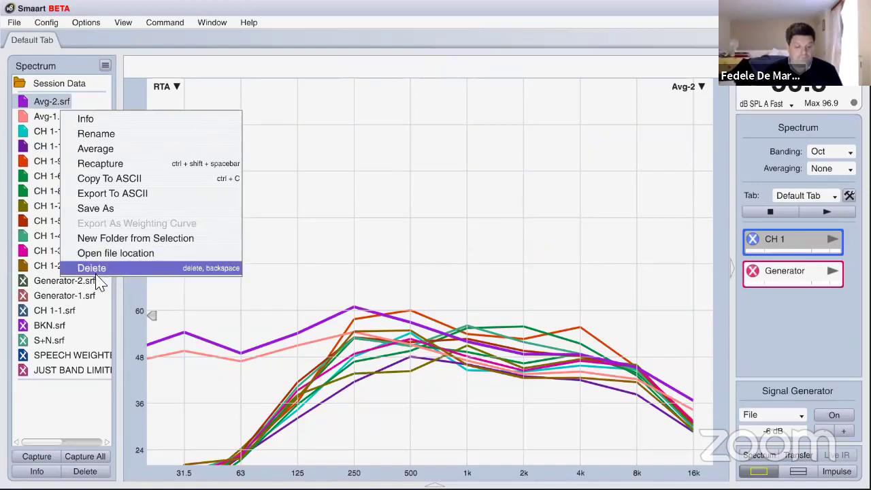
click(174, 272)
click(416, 276)
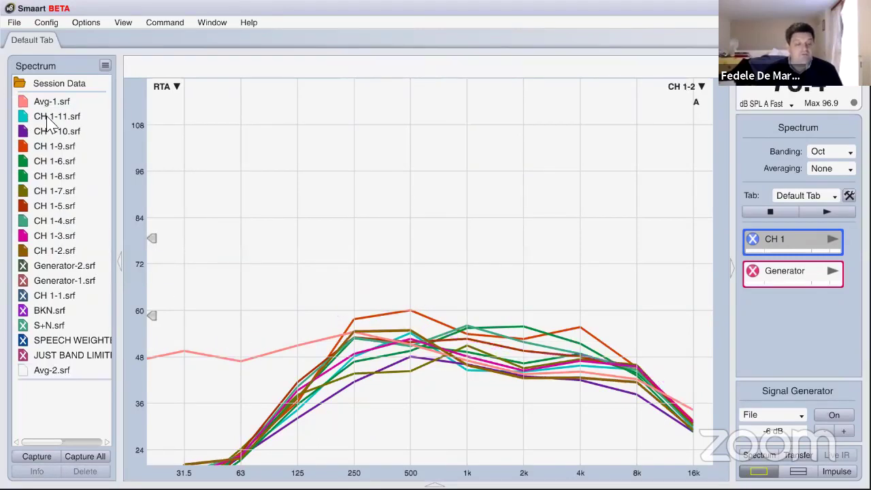
- Delete the ten individual captures CH 1-2 to CH 1-11, keeping the Avg-1 trace
drag(58, 122, 60, 213)
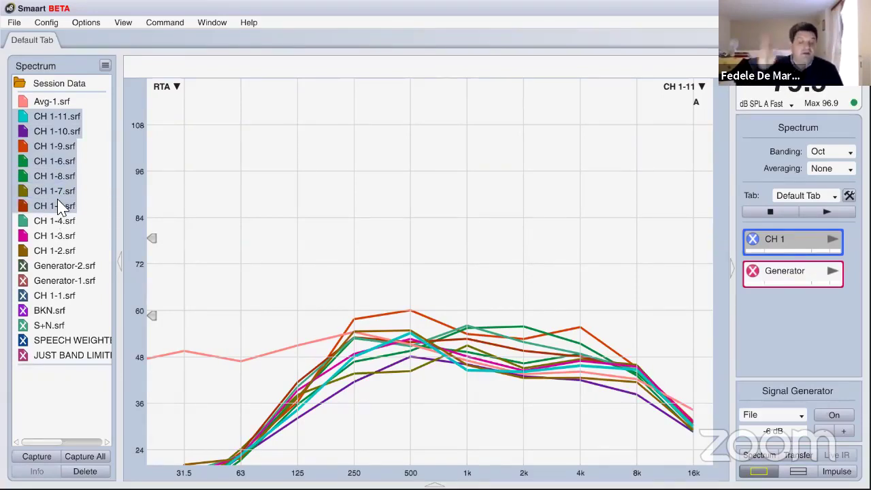
drag(58, 231, 53, 254)
right_click(64, 136)
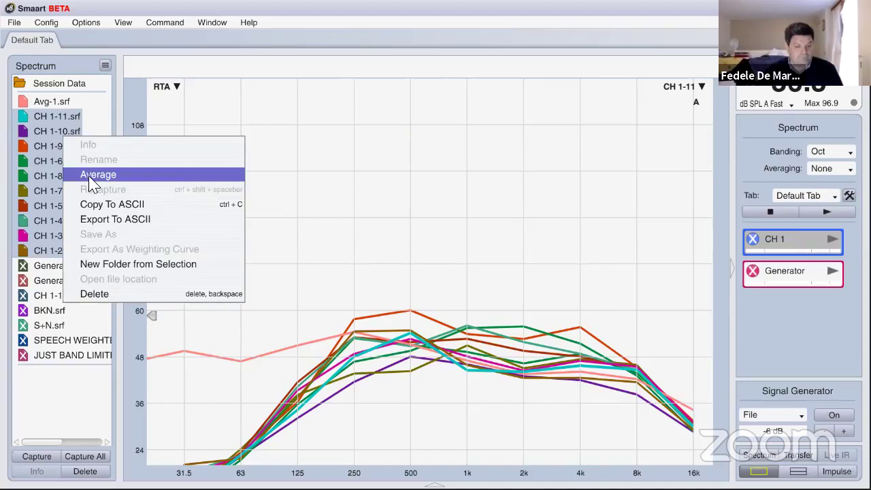
click(105, 294)
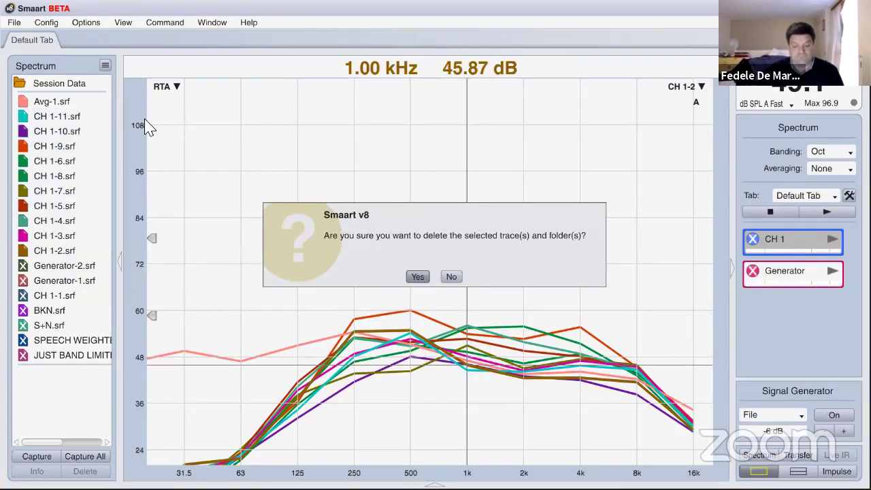
key(Return)
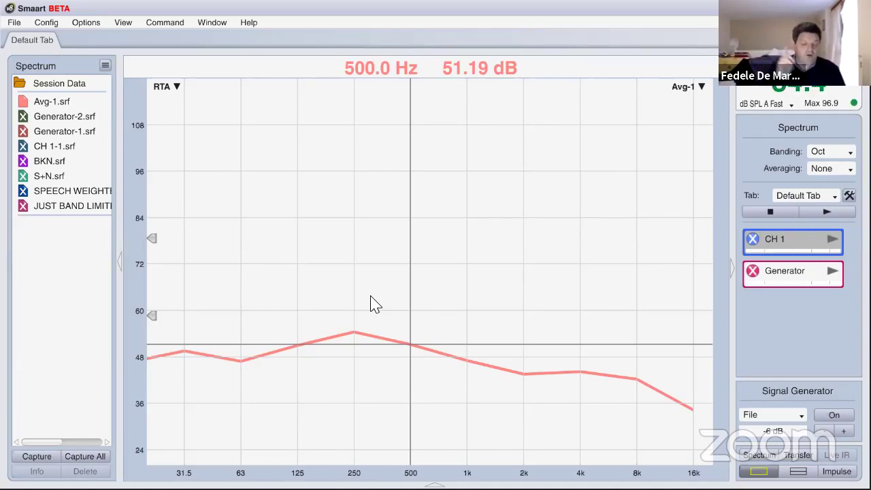
- Read the levels of the Avg-1 background noise trace at octave bands such as 250 Hz and 8 kHz
key(Left)
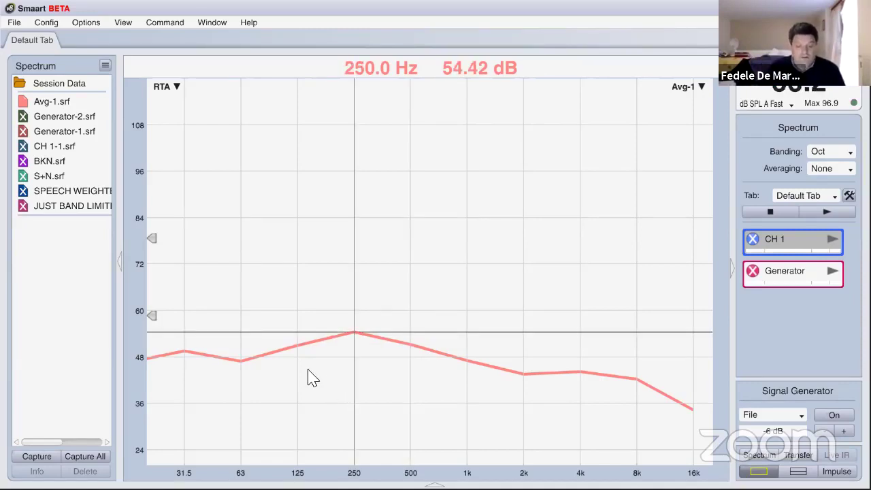
click(690, 411)
click(633, 404)
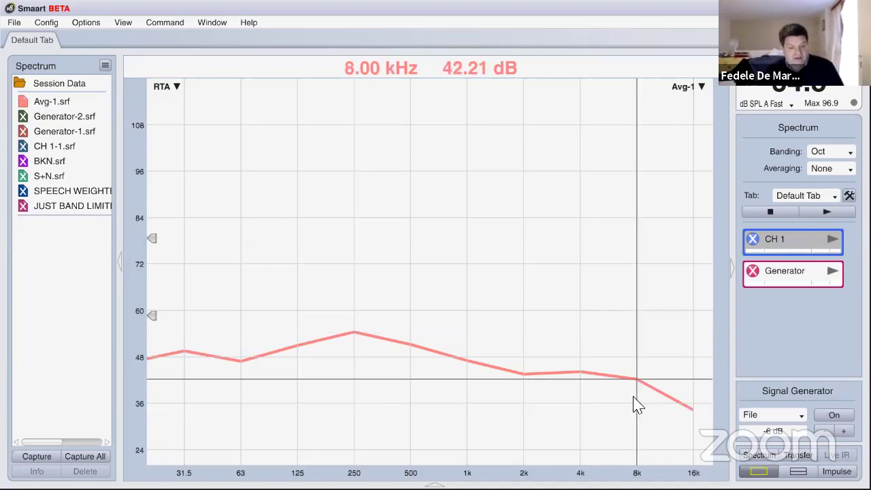
click(54, 102)
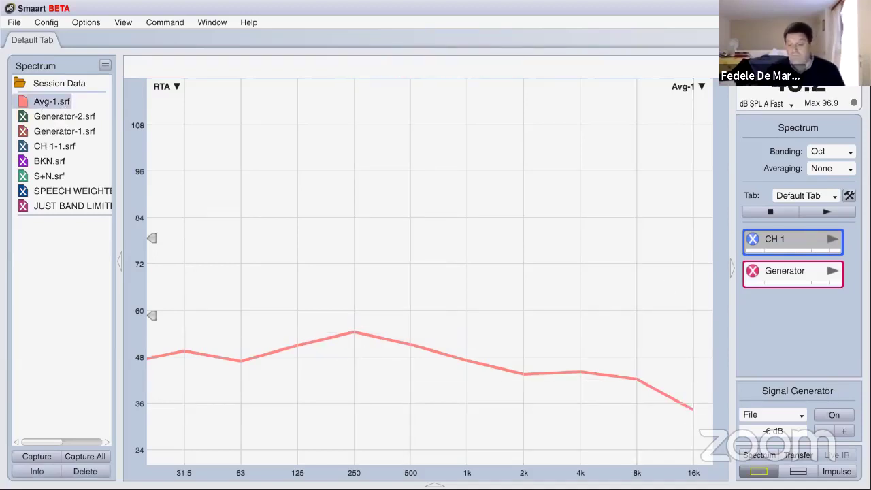
key(Escape)
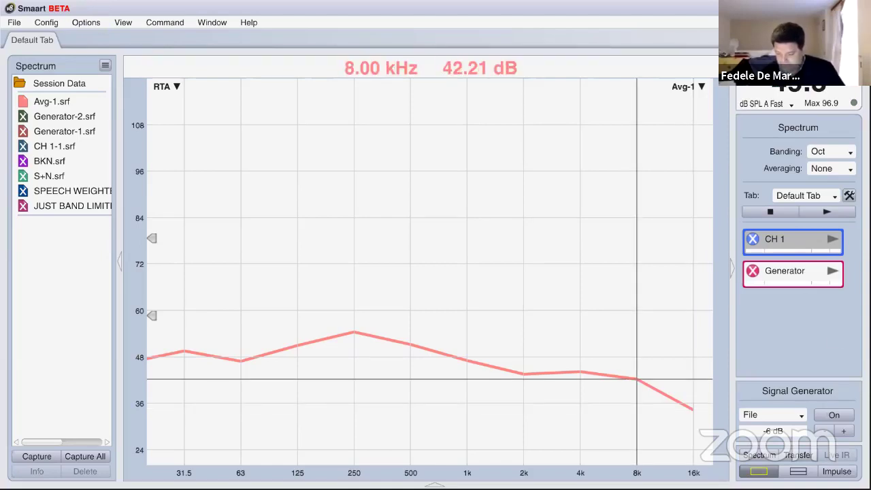
- Change the signal generator's source from File to Pink Noise and accept the settings
click(765, 393)
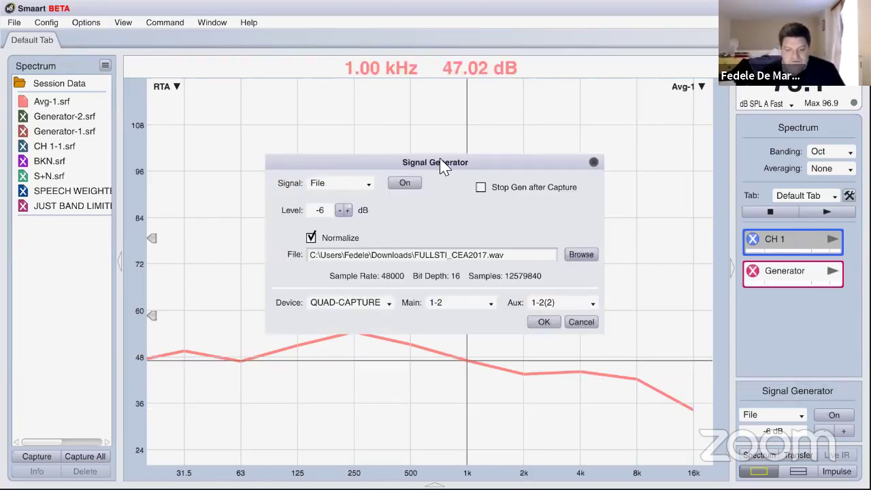
drag(422, 162, 581, 102)
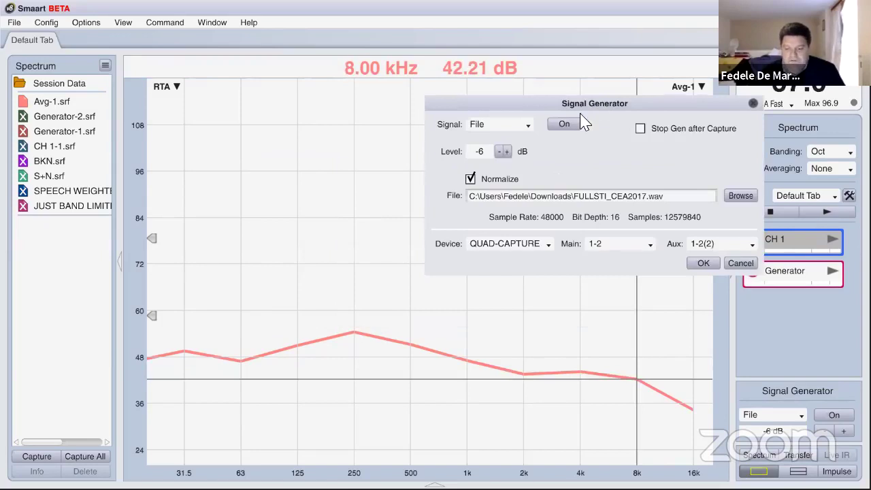
click(526, 124)
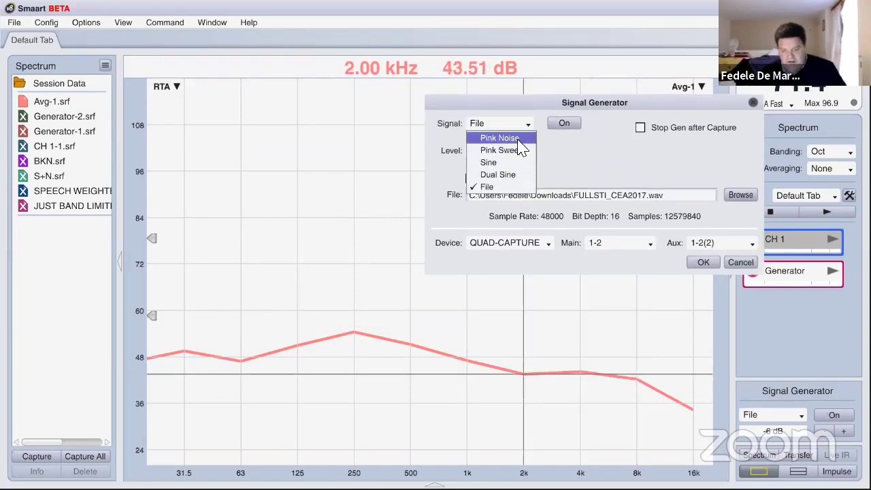
click(517, 139)
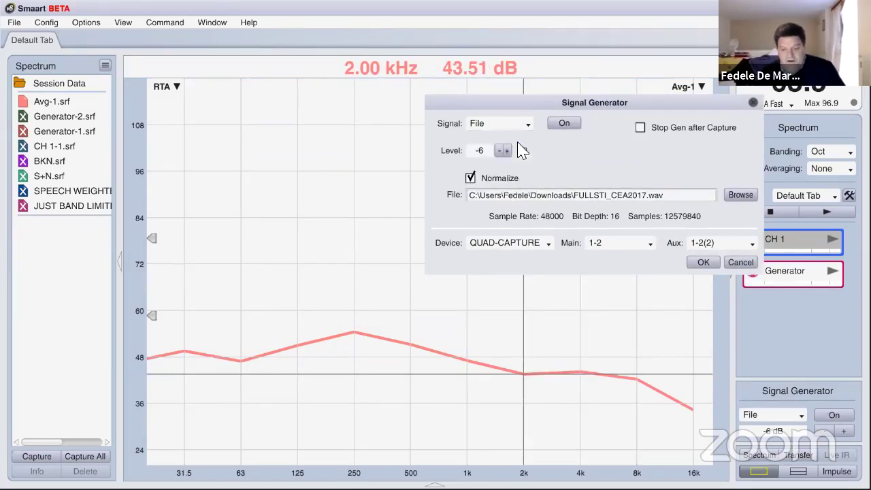
click(701, 263)
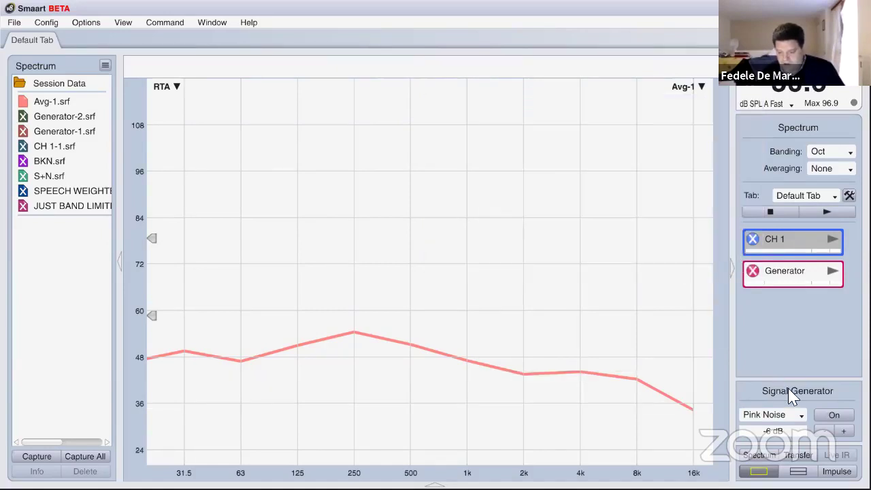
- Enable Speech Weighted for the generator's pink noise, accept the settings, and turn the generator on
click(798, 393)
click(481, 204)
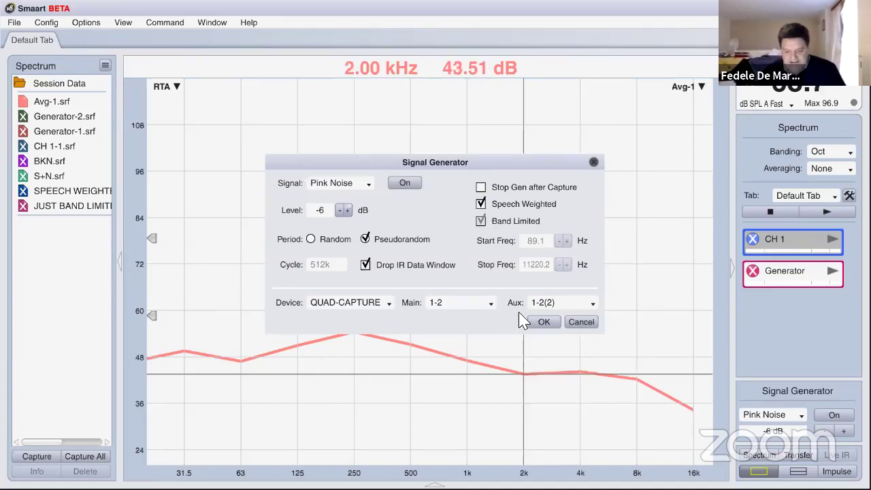
click(545, 322)
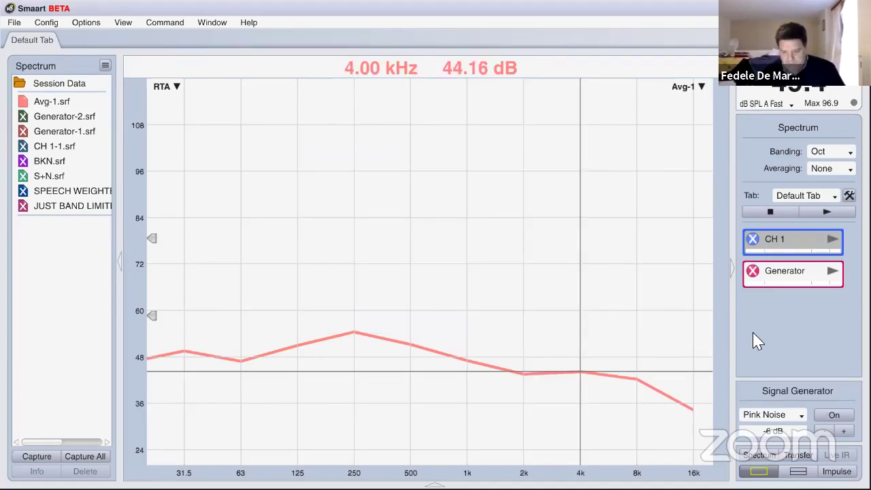
click(838, 417)
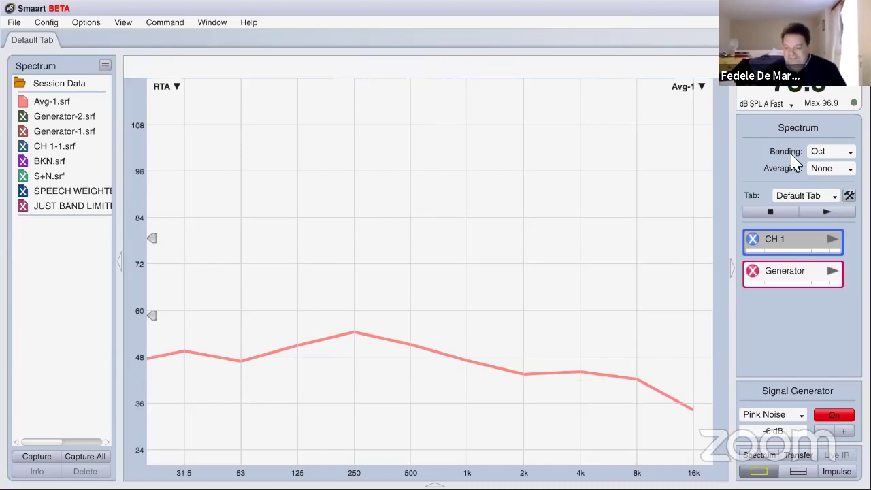
- Review CH 1's global spectrum settings, keeping the FFT size at 32k and the weighting at A, and accept them
click(776, 238)
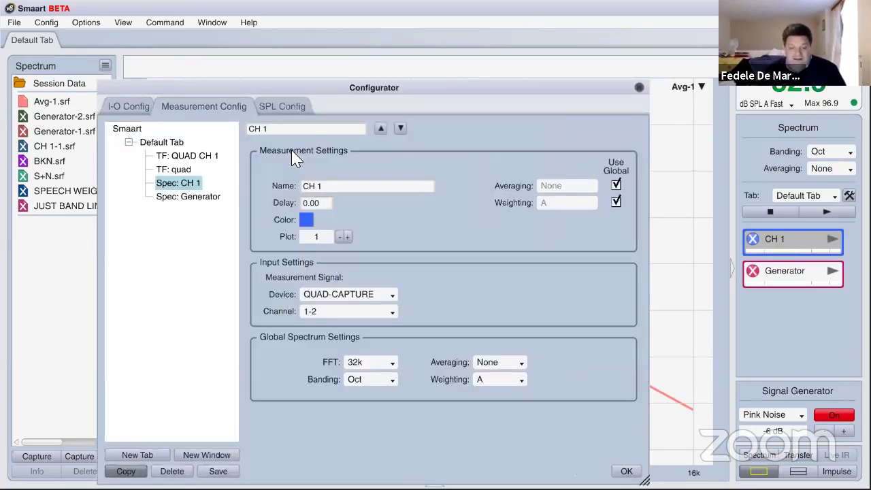
drag(497, 86, 617, 81)
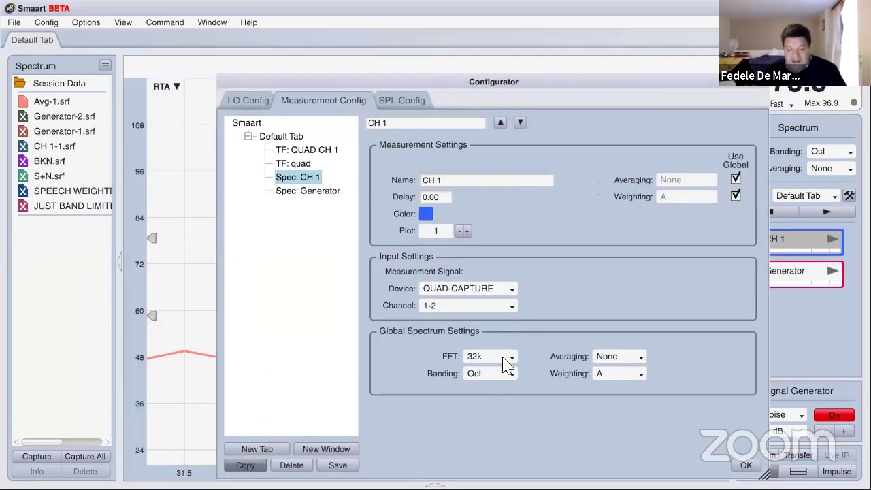
click(504, 360)
click(483, 245)
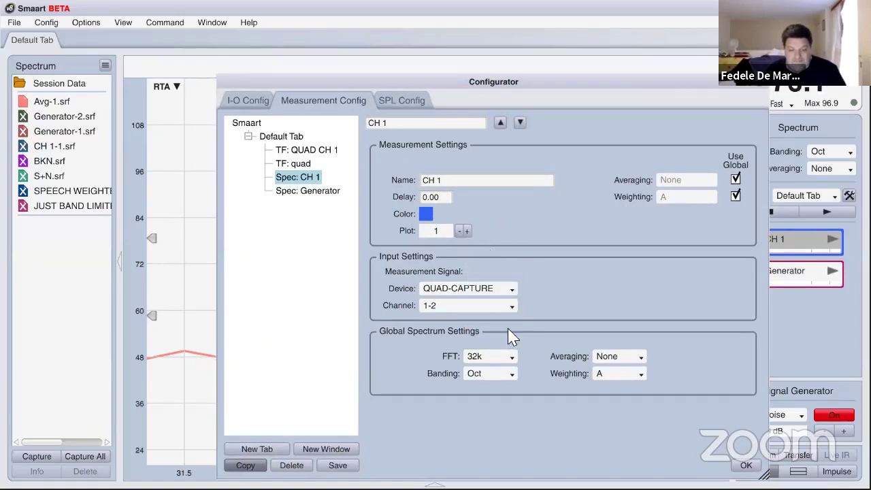
click(500, 361)
click(484, 246)
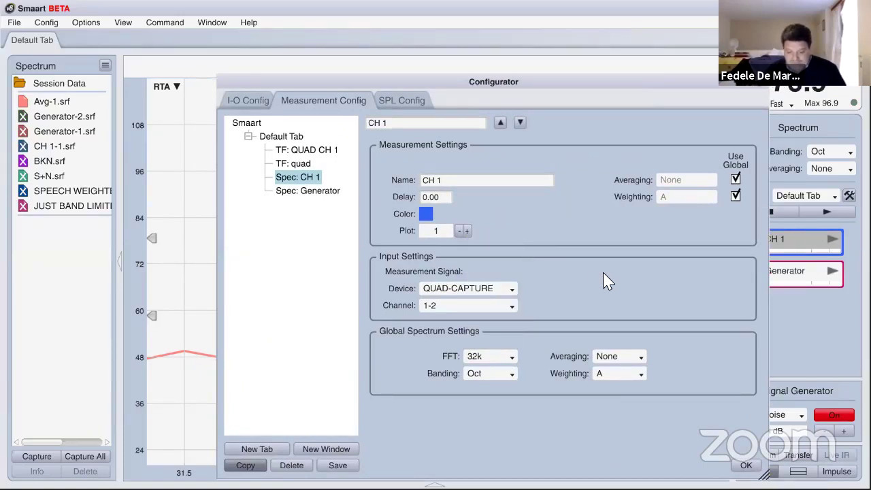
click(632, 375)
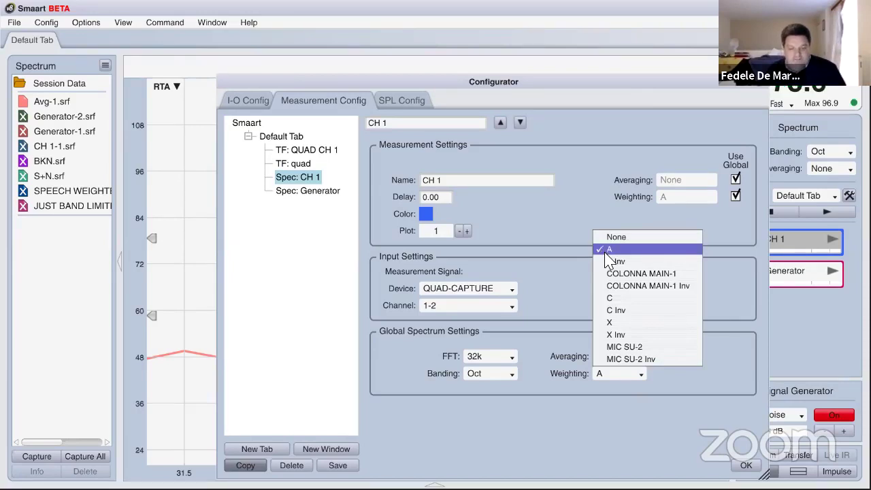
click(579, 312)
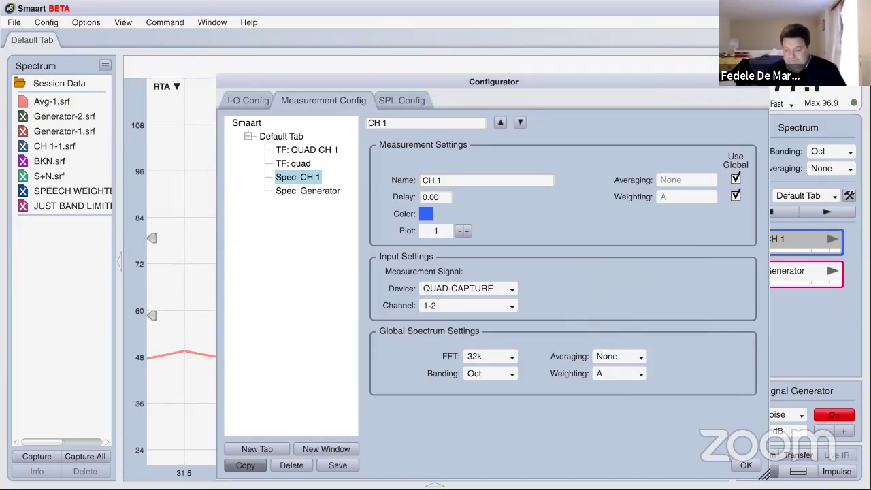
click(746, 465)
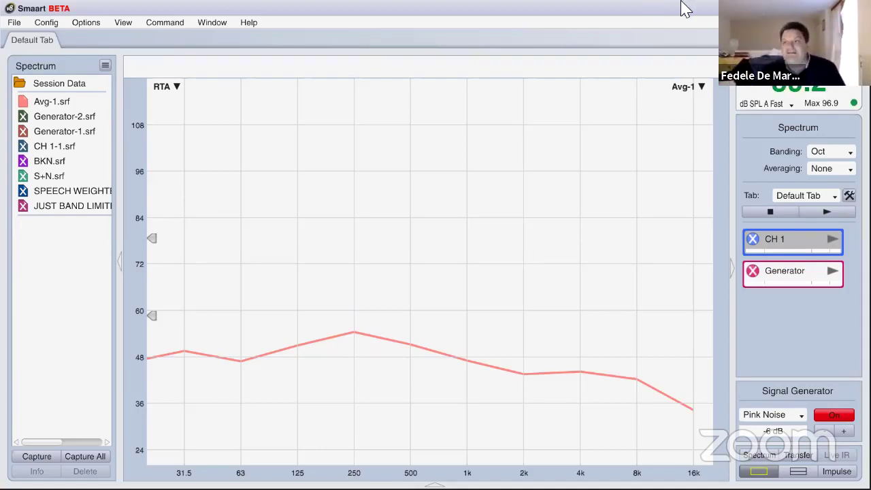
click(631, 113)
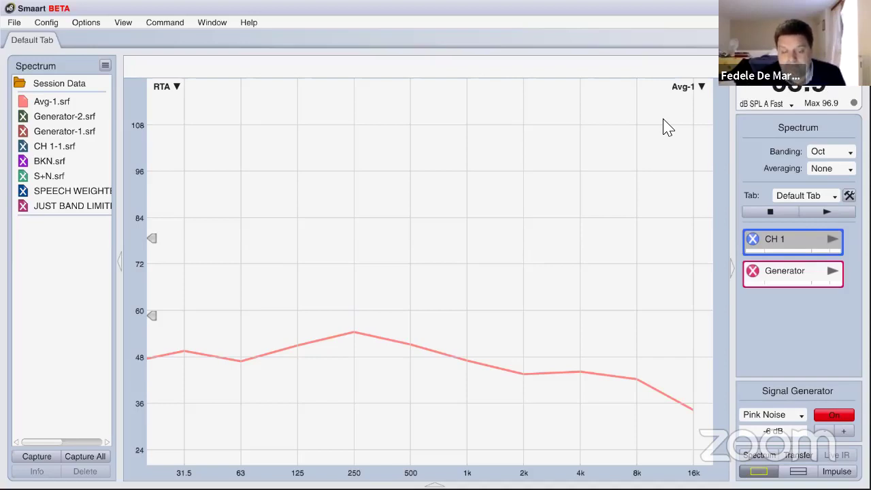
- Run the CH 1 measurement and capture nine traces, CH 1-2 to CH 1-10, with the generator on, and stop both
click(833, 240)
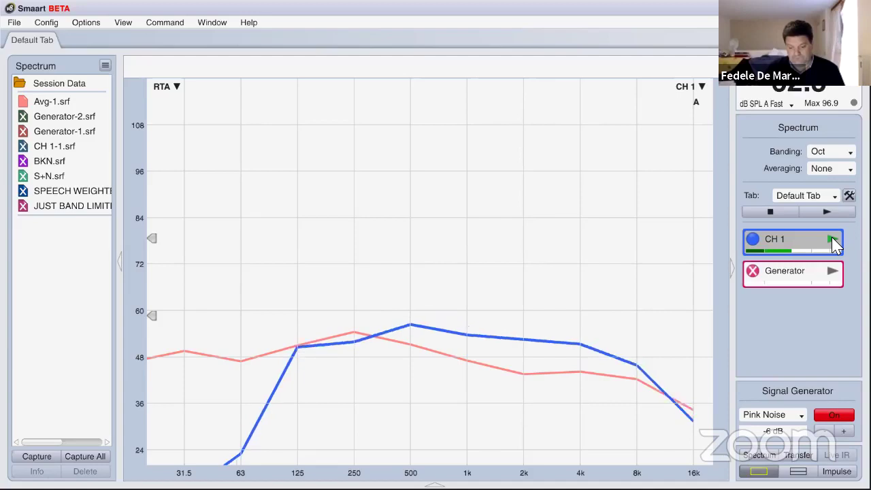
key(space)
key(Return)
key(space)
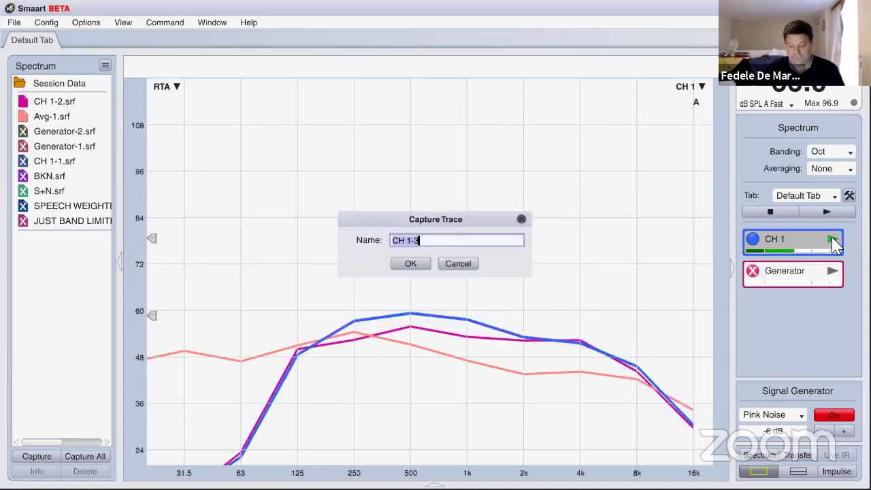
key(Return)
key(space)
key(Return)
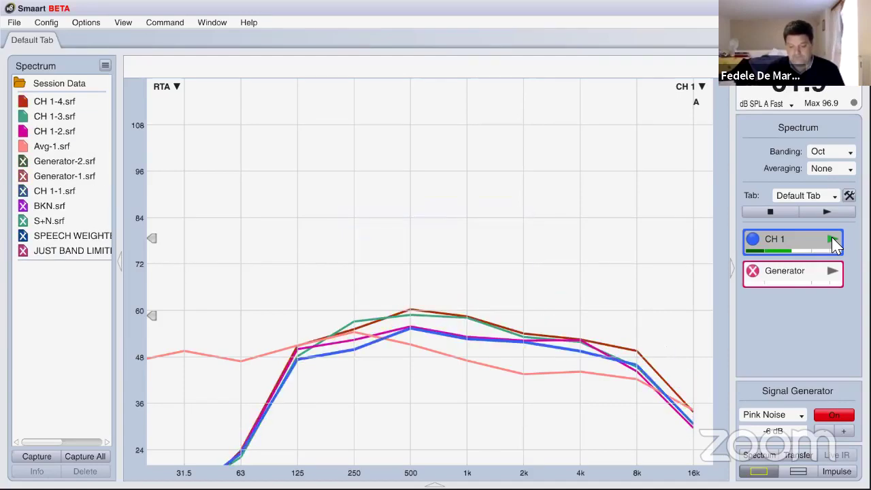
key(space)
key(Return)
key(space)
key(Return)
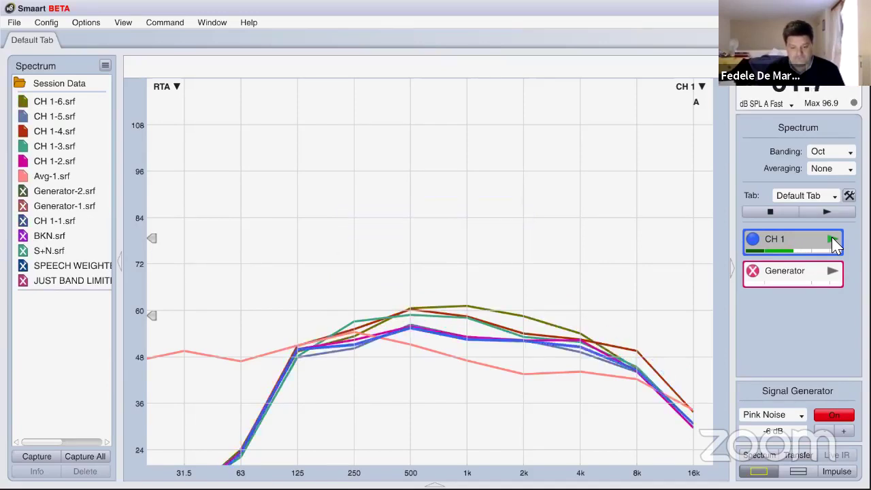
key(space)
key(Return)
key(space)
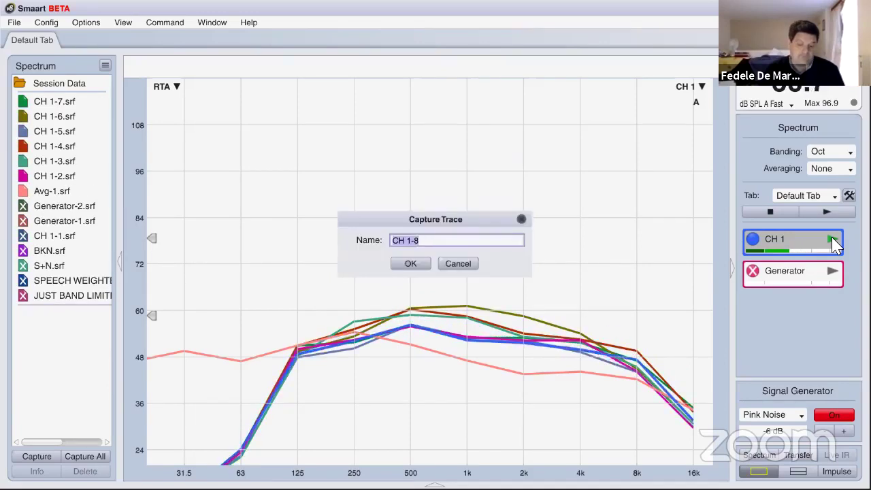
key(Return)
key(space)
key(Return)
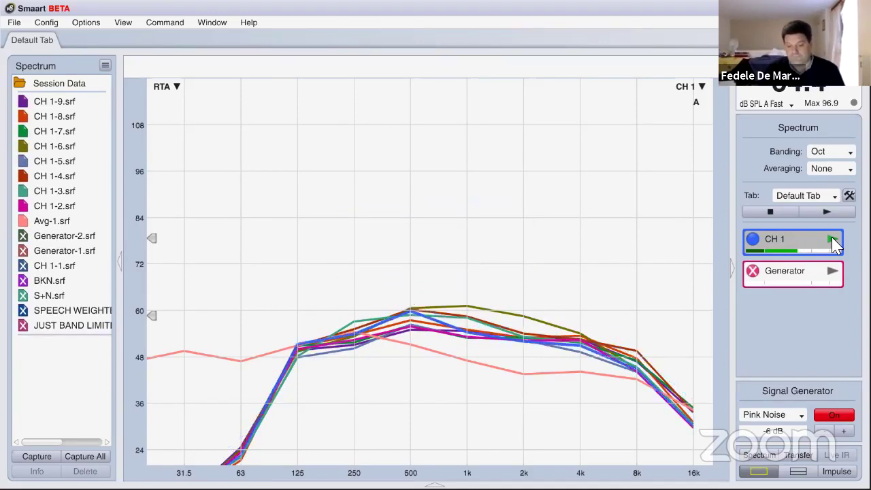
key(space)
key(Return)
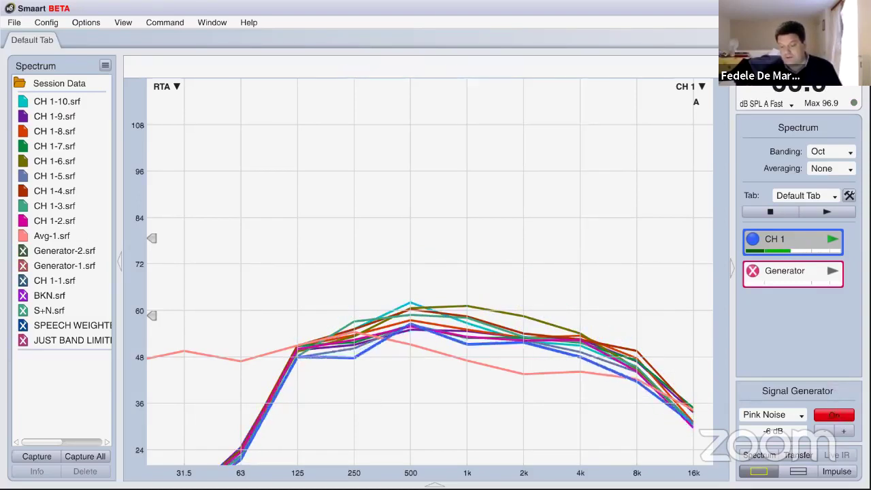
click(835, 416)
click(832, 238)
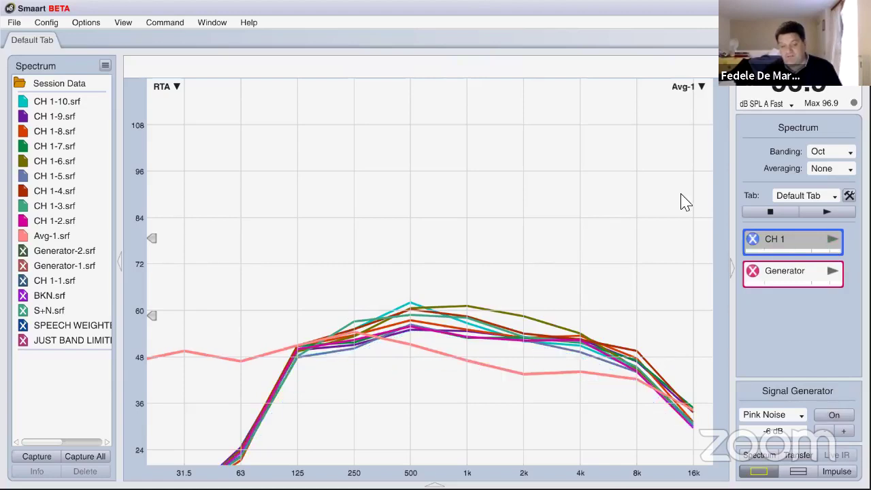
- Average the nine captures CH 1-2 to CH 1-10 as dB into a black trace named Avg-2
click(68, 221)
ctrl+click(61, 190)
drag(65, 179, 68, 111)
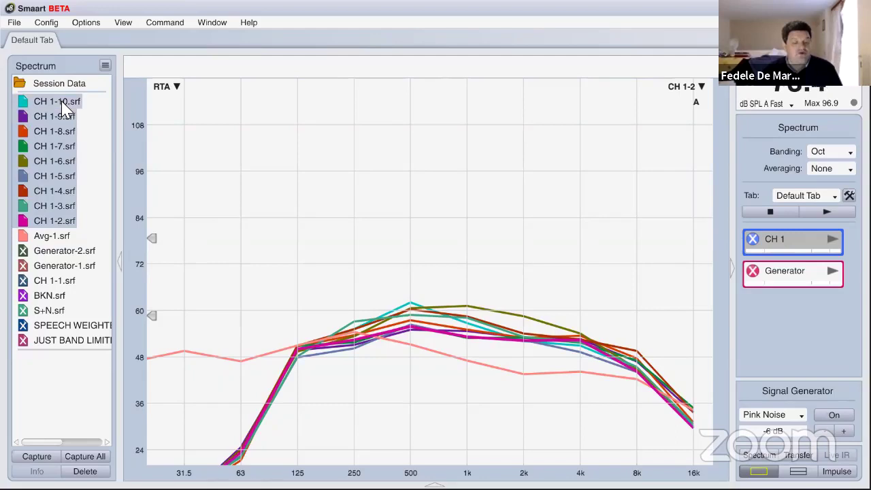
right_click(58, 109)
click(460, 371)
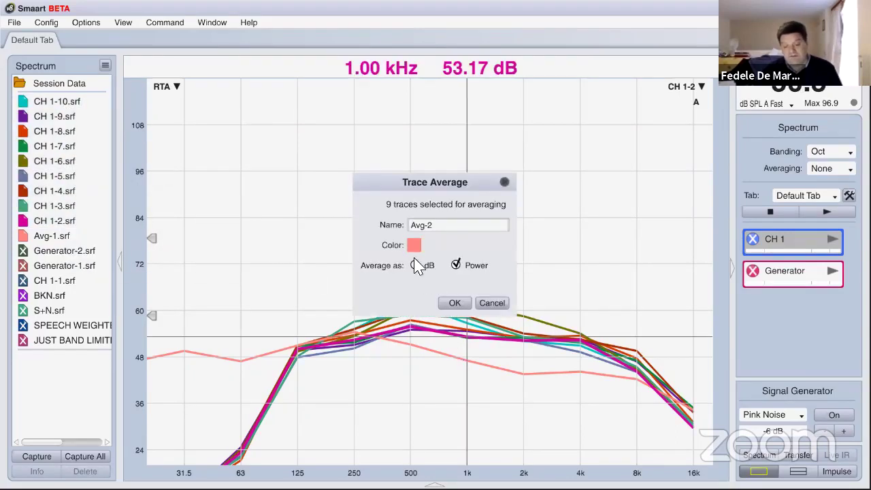
click(415, 265)
click(414, 247)
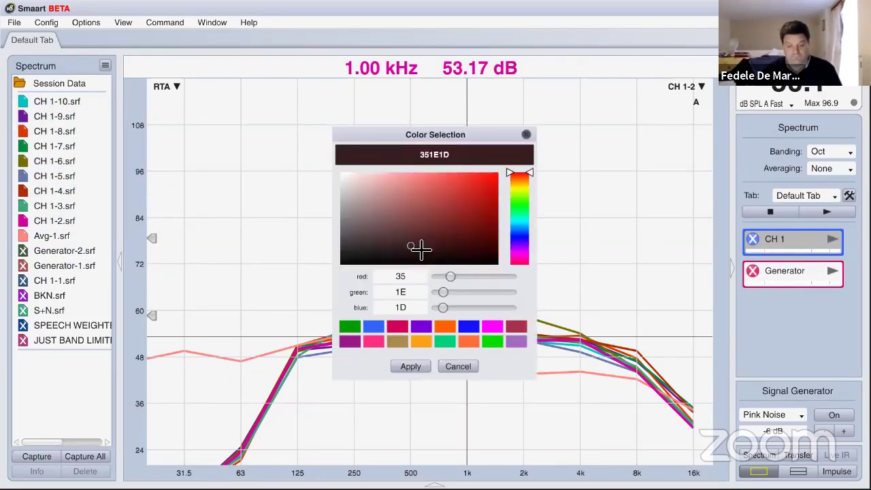
click(412, 262)
click(411, 365)
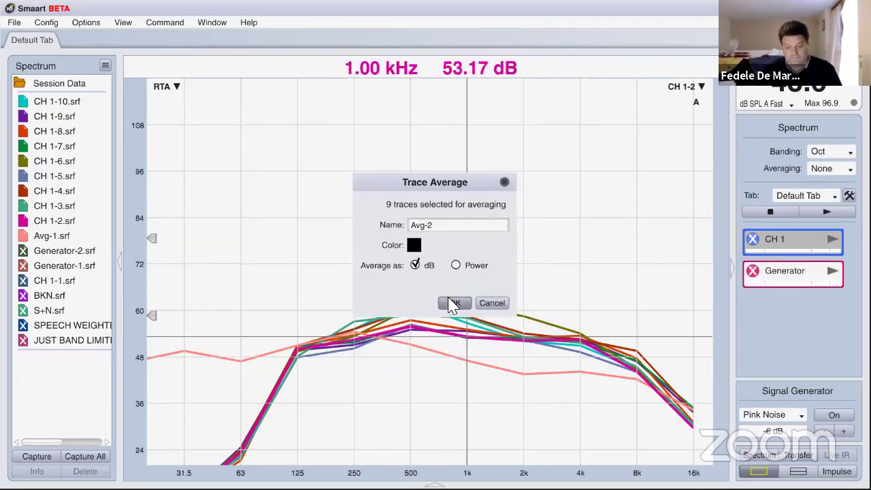
click(453, 303)
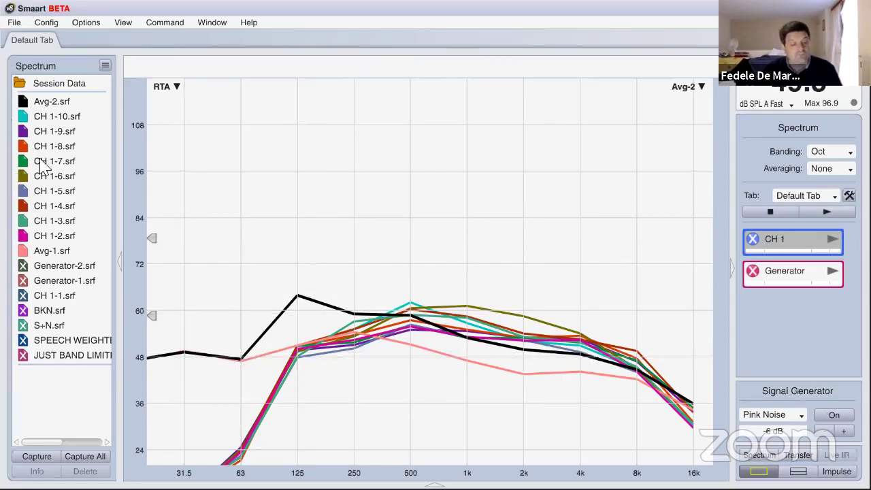
- Delete the nine individual captures CH 1-2 to CH 1-10 and hide the Avg-2 and Avg-1 traces
drag(64, 119, 43, 236)
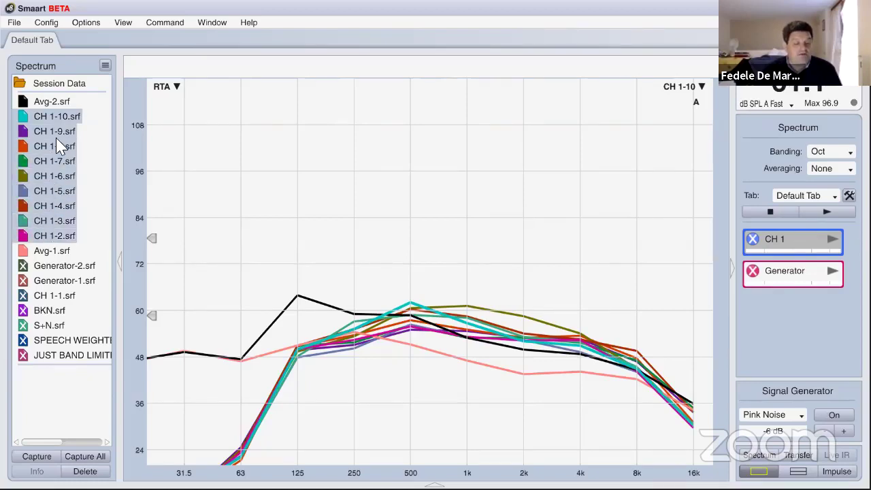
right_click(55, 136)
click(75, 301)
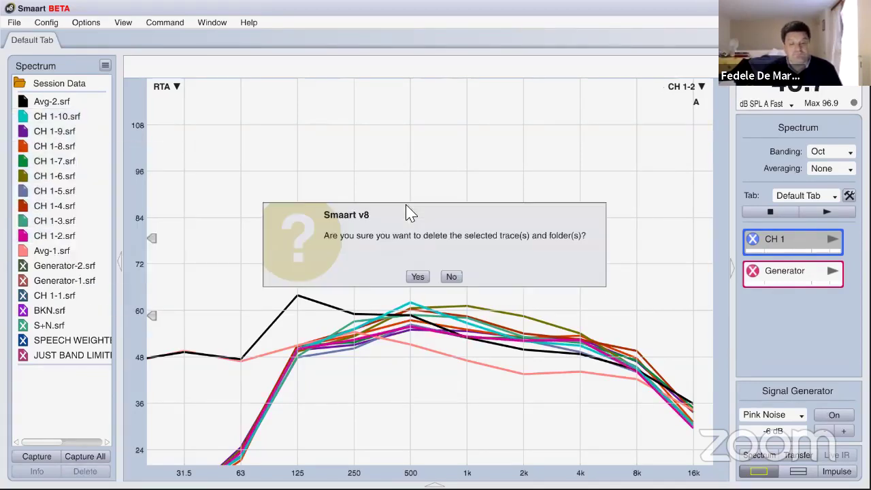
click(417, 276)
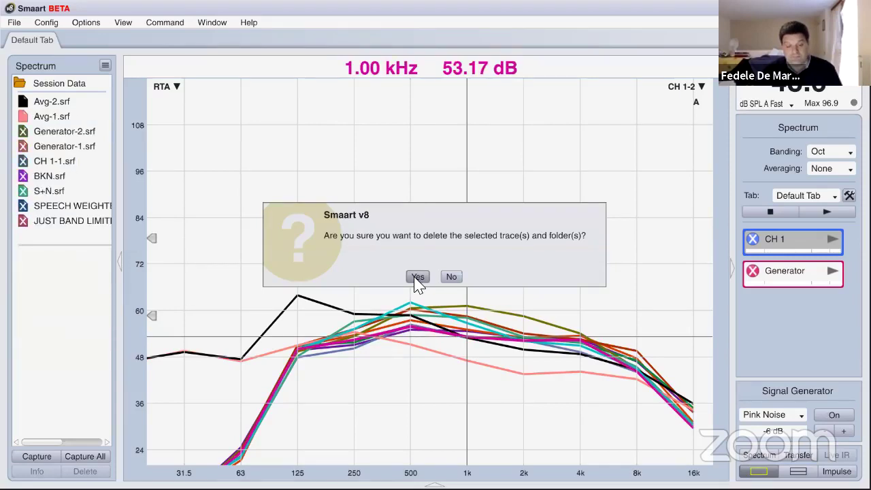
click(23, 105)
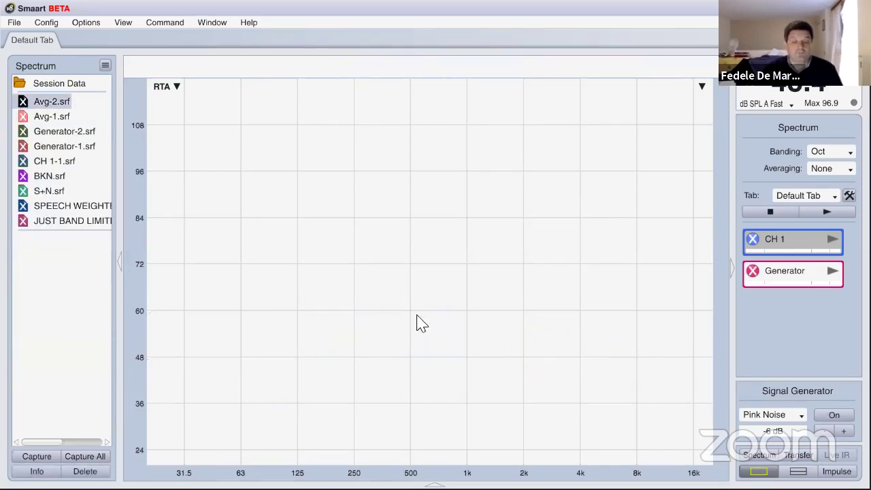
- Start the CH 1 measurement and capture a trace named CH 1-2 with the generator off
click(832, 239)
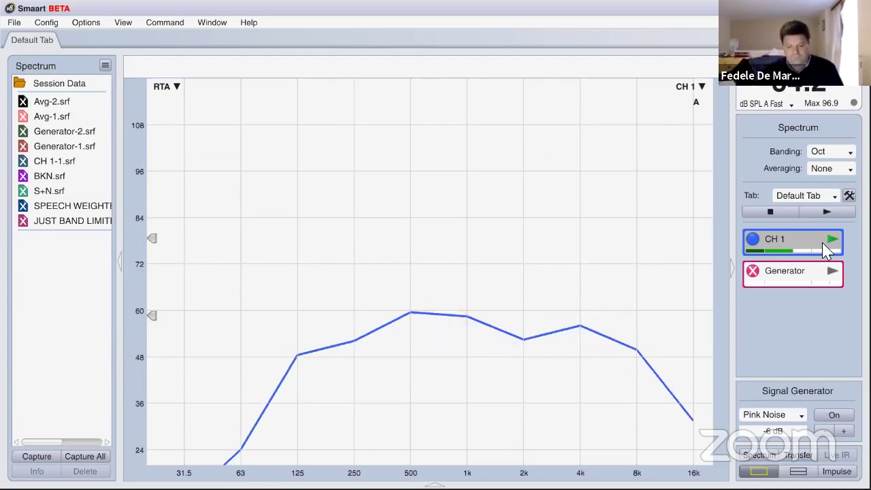
key(space)
key(Return)
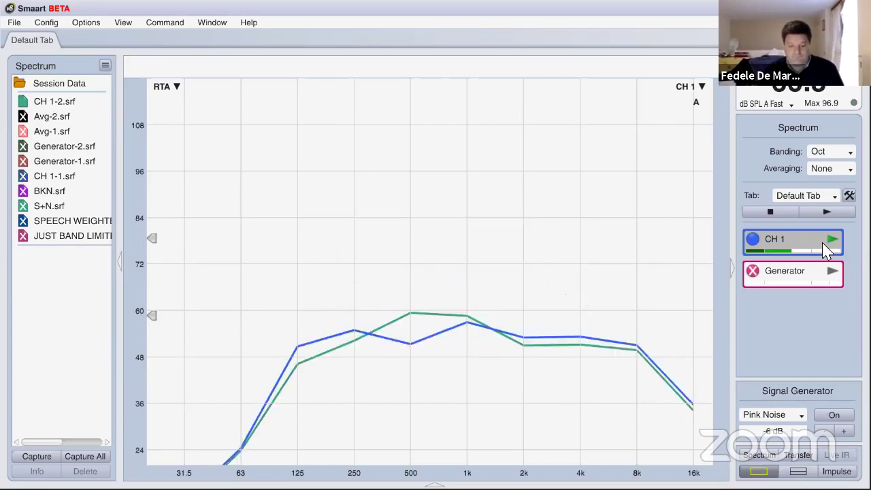
- Turn on the pink noise generator and capture another CH 1 trace as CH 1-3
click(837, 420)
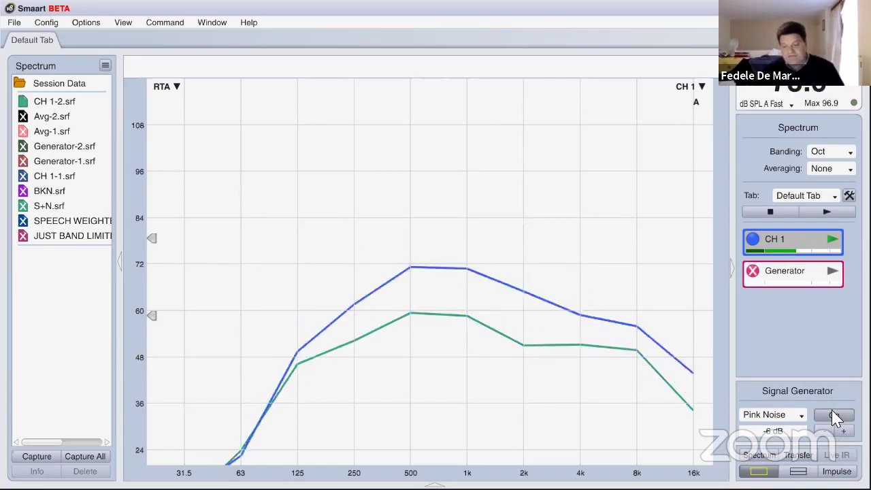
click(837, 418)
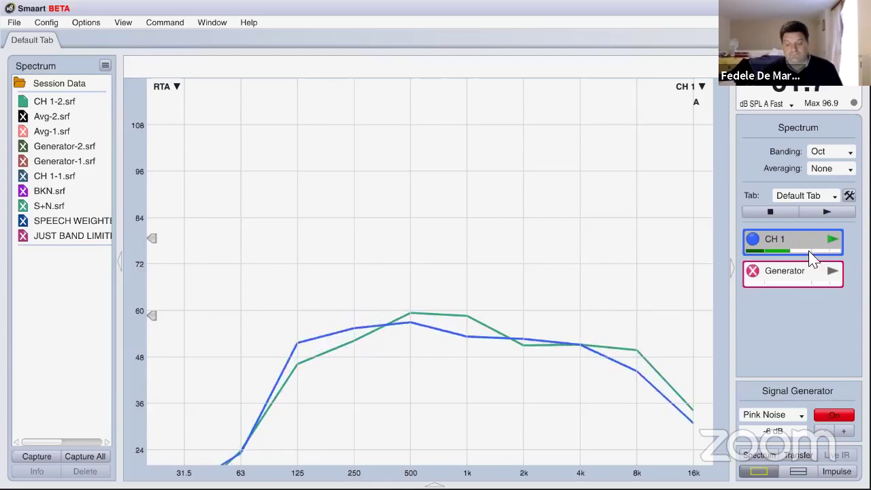
key(space)
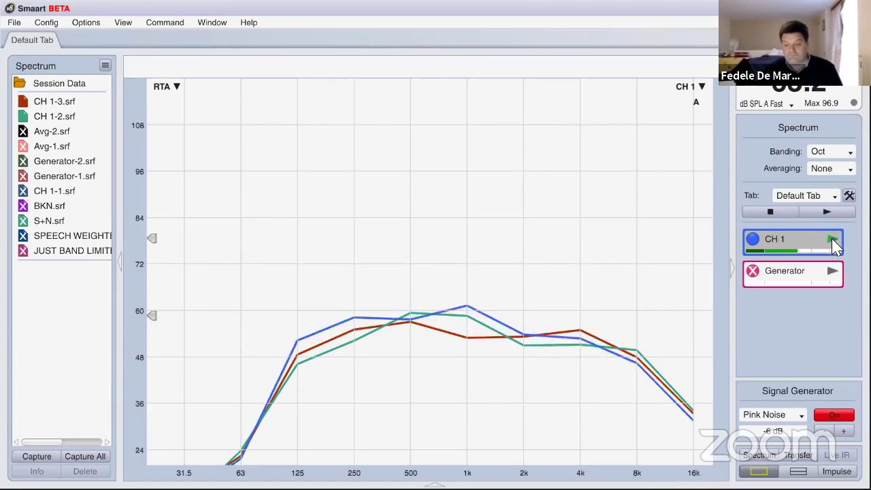
- Hide the CH 1-2 and CH 1-3 traces, and stop the generator and the CH 1 measurement
click(25, 116)
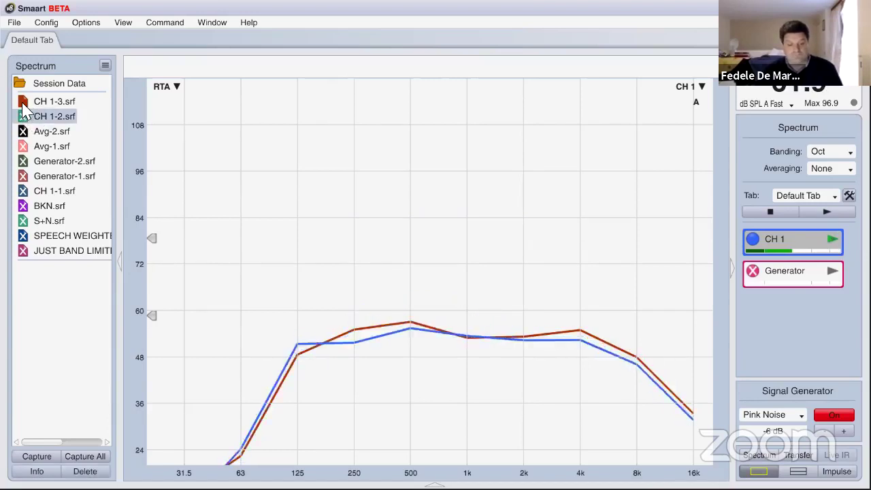
click(24, 102)
click(832, 416)
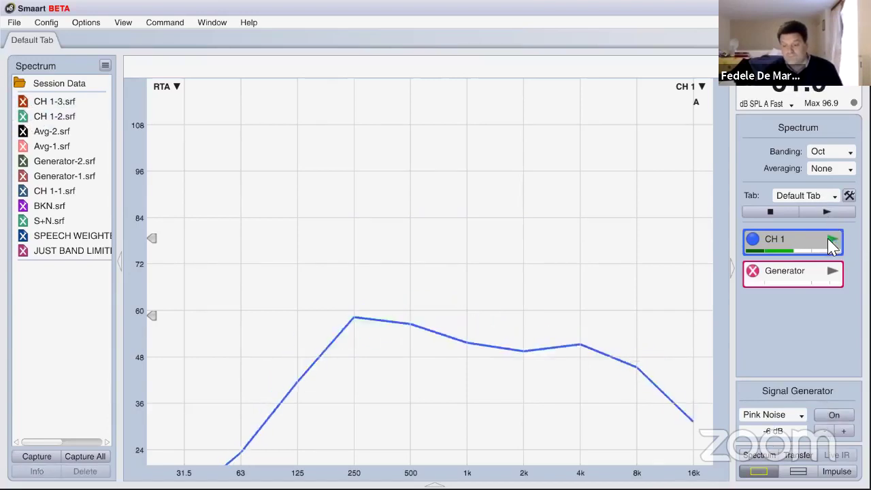
click(832, 239)
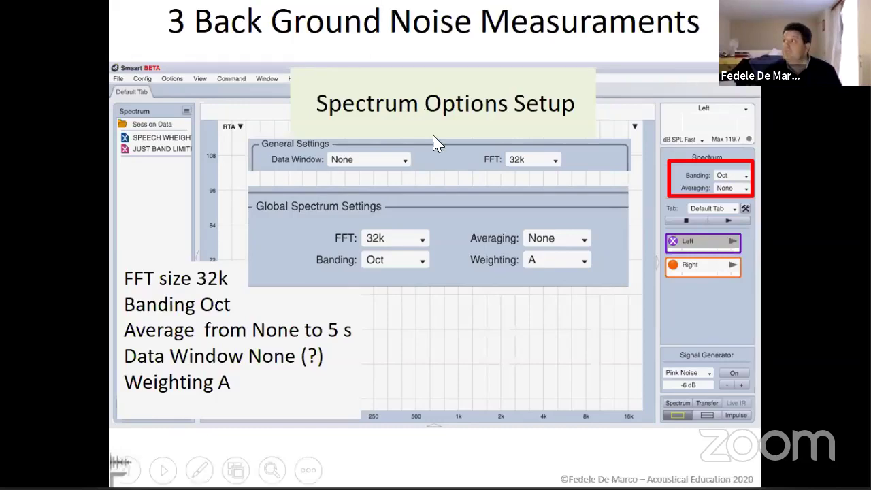
key(Right)
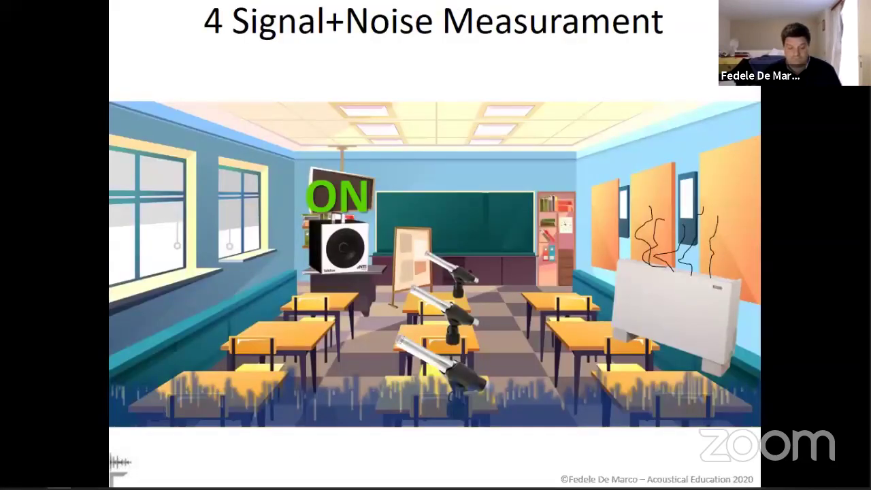
key(Right)
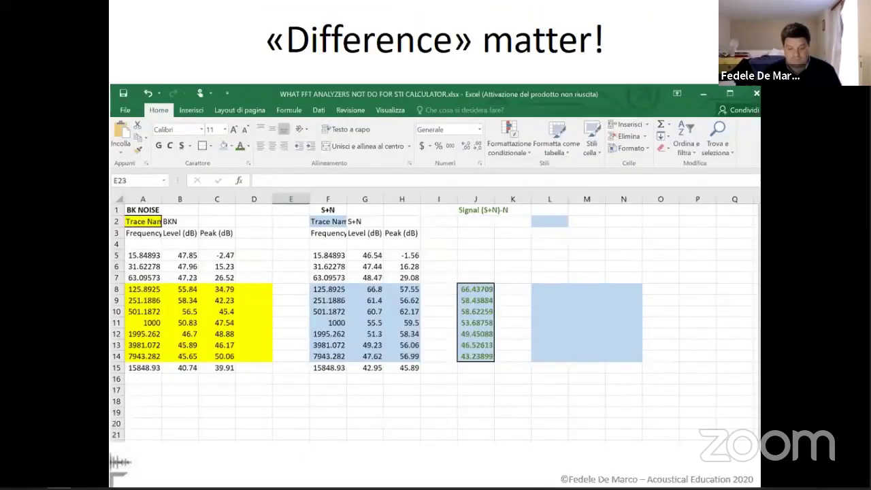
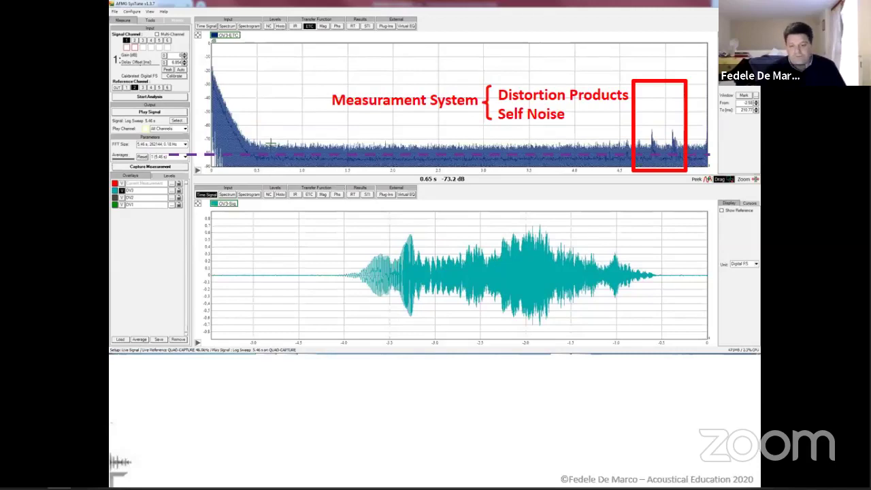
- Switch from the presentation to Smaart, select the 240k / 5000 ms FFT size and set the signal generator to Pink Sweep
key(Right)
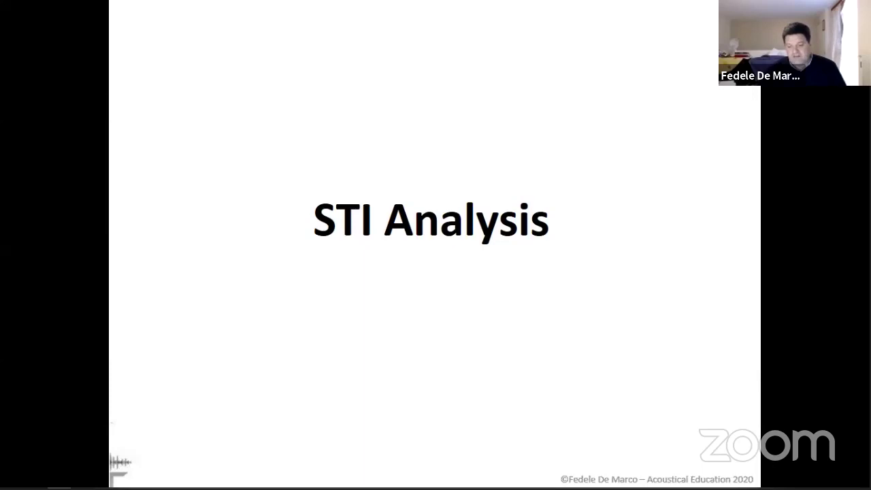
key(alt+Tab)
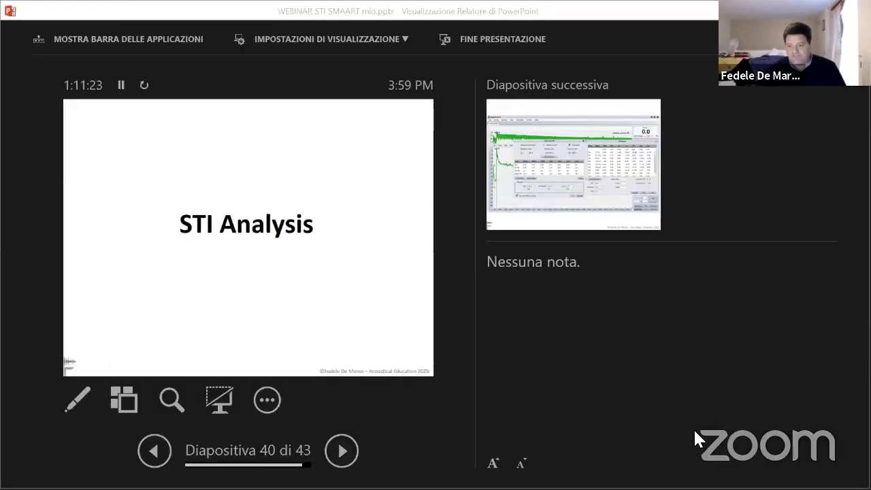
key(alt+Tab)
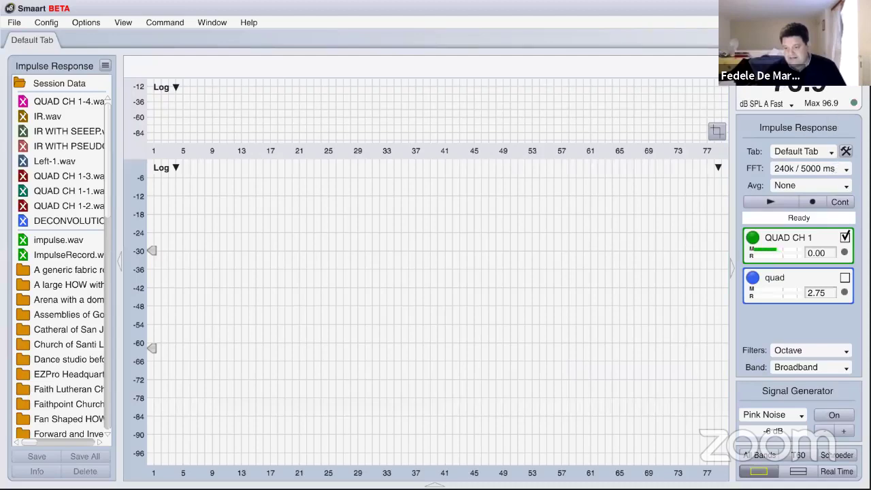
click(810, 168)
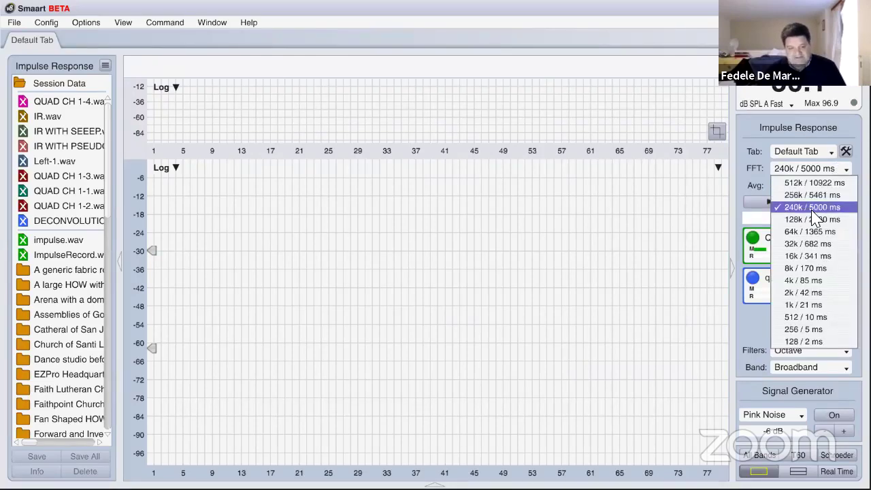
click(813, 207)
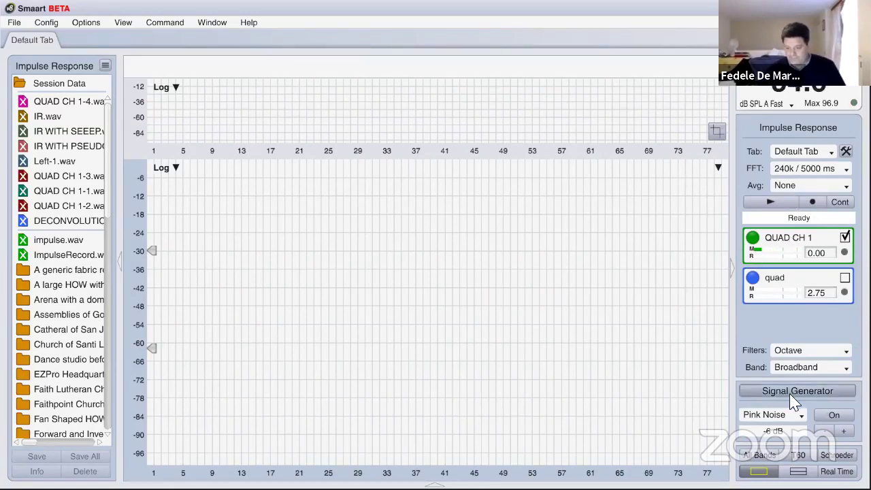
click(794, 417)
click(778, 364)
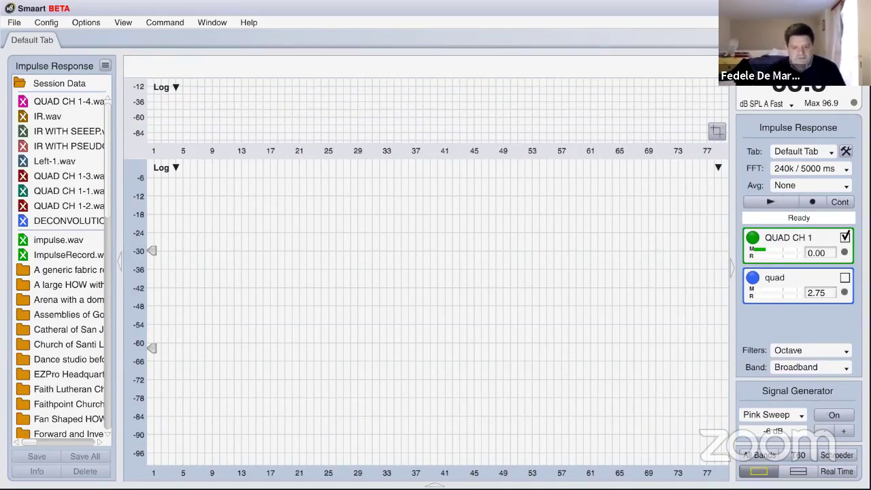
- Run an impulse response measurement on QUAD CH 1 with the pink sweep and no averaging
click(774, 206)
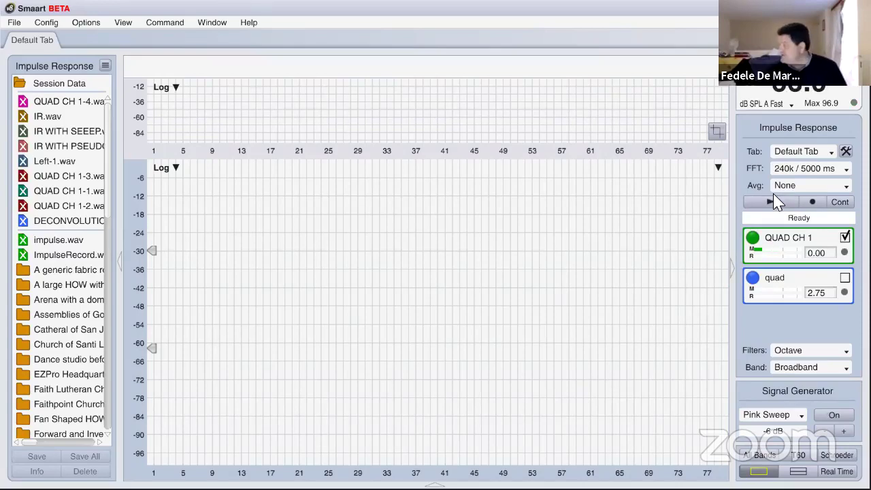
click(787, 202)
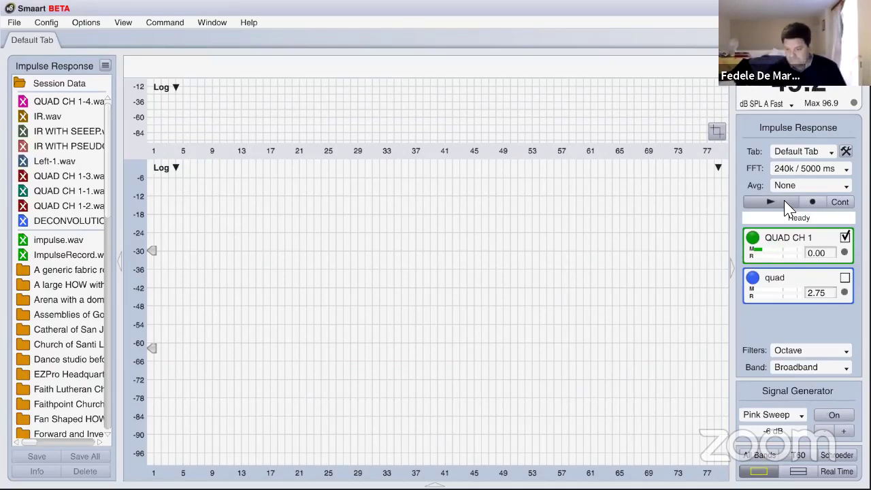
click(787, 208)
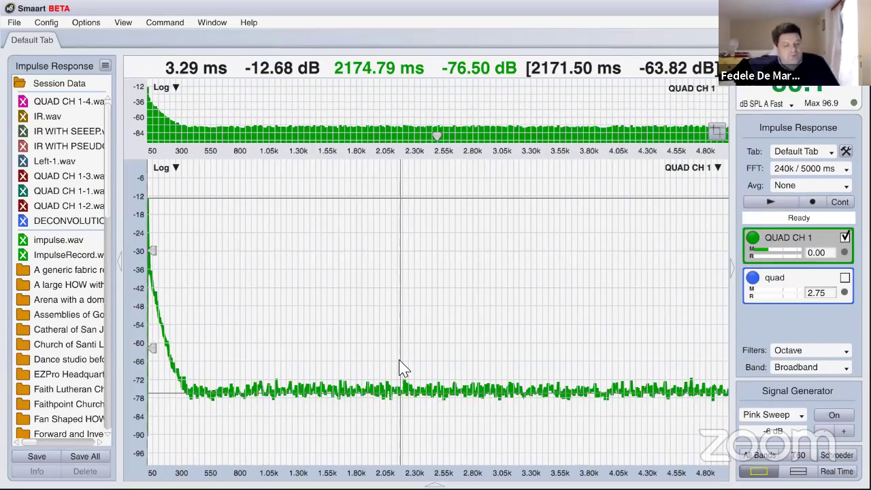
- Save the measured impulse response as a trace named "FIRST ir low level of the speaker"
key(ctrl+s)
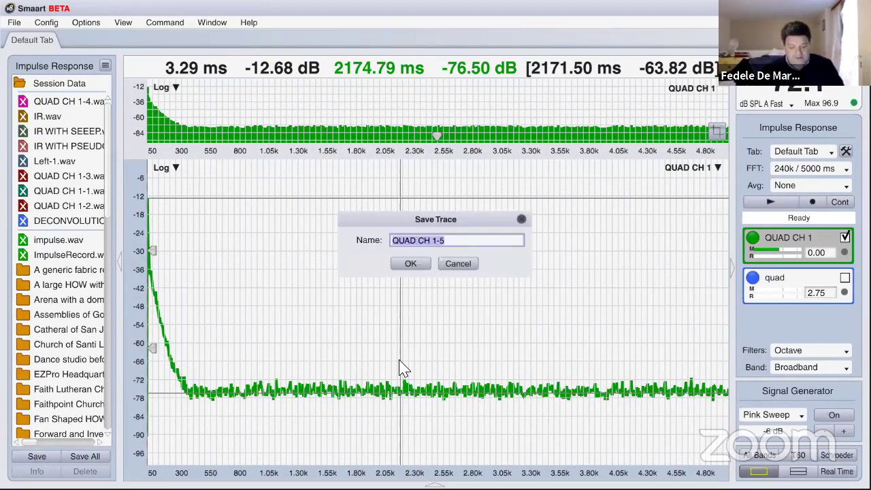
text(FIRST )
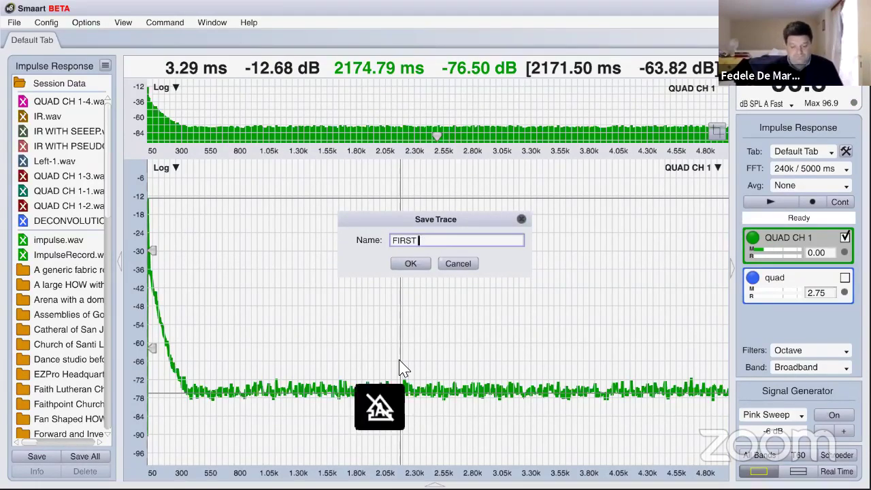
text(ir)
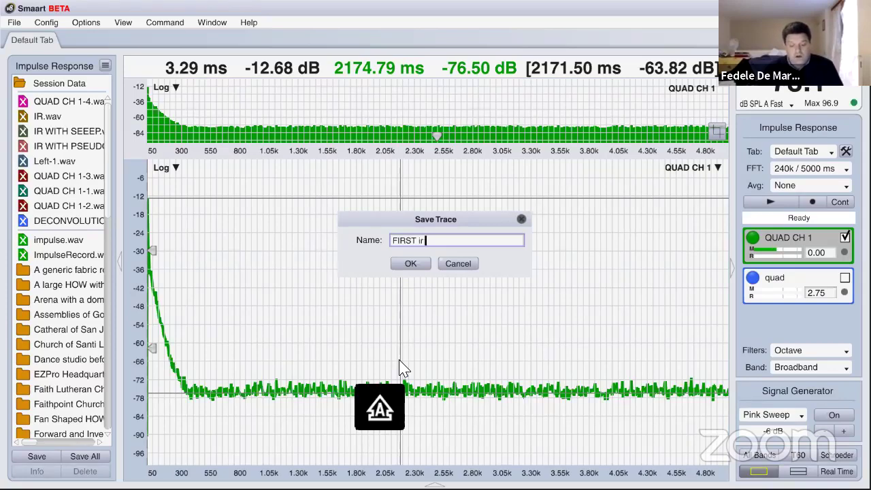
text( low level )
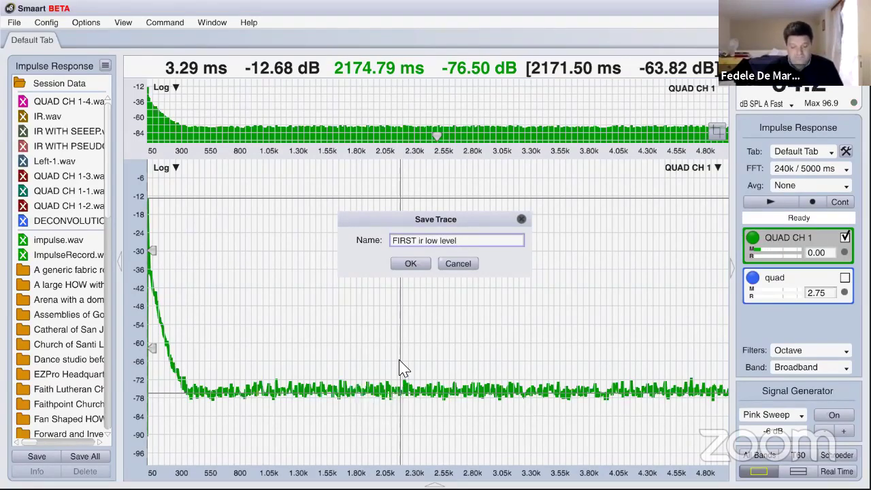
text(of the speaker)
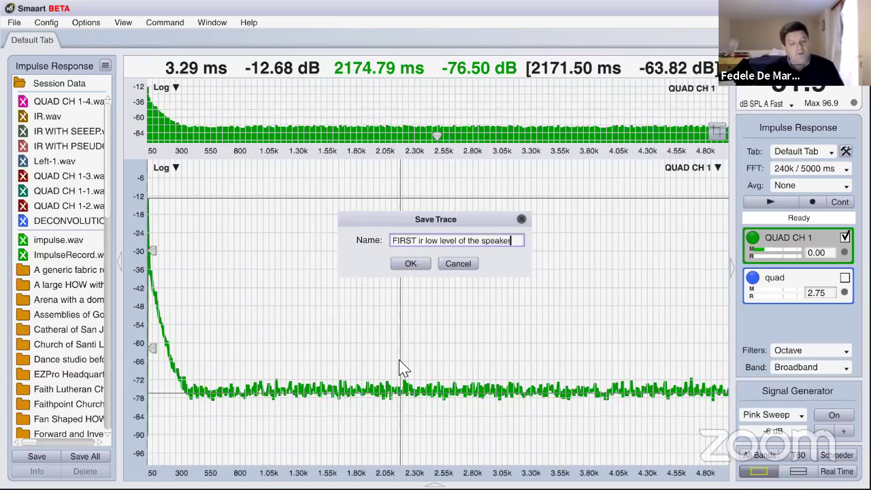
key(Return)
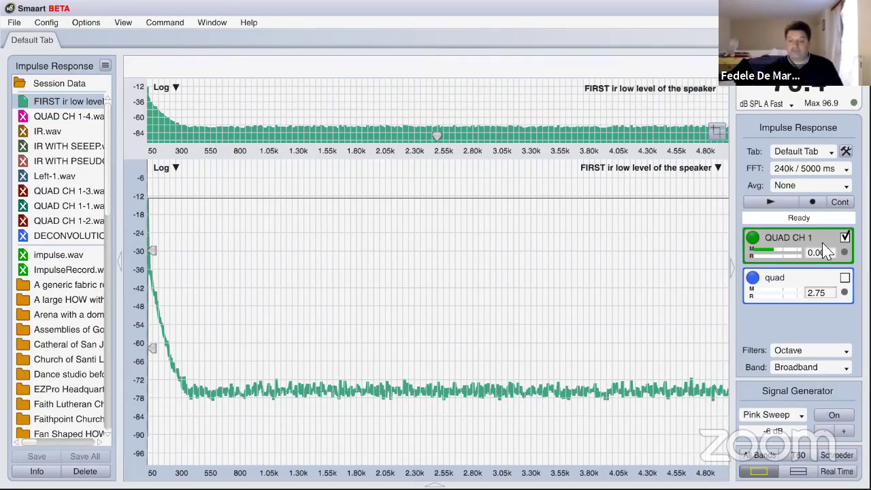
- Repeat the pink sweep impulse response measurement on QUAD CH 1 several times to compare it with the saved low-level trace
click(775, 197)
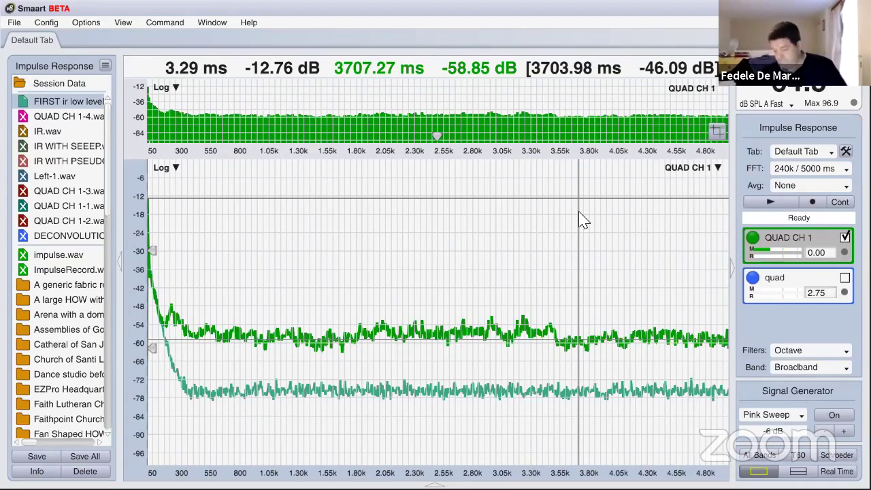
click(783, 199)
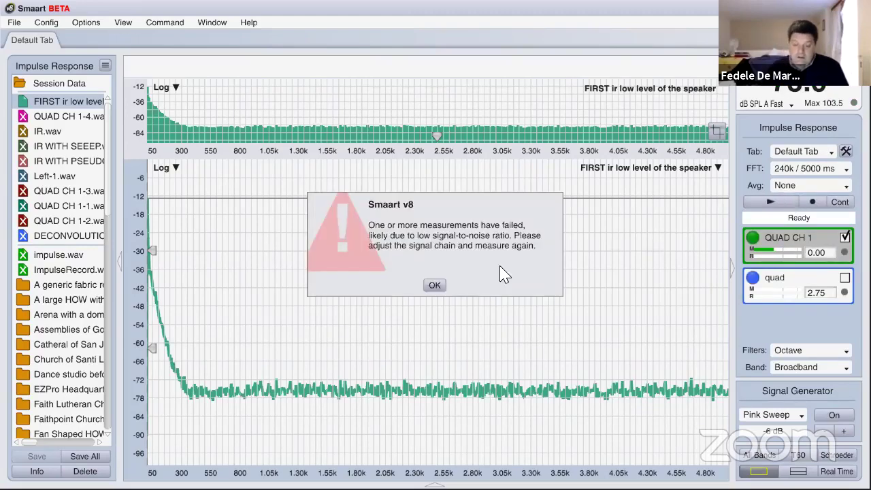
click(436, 285)
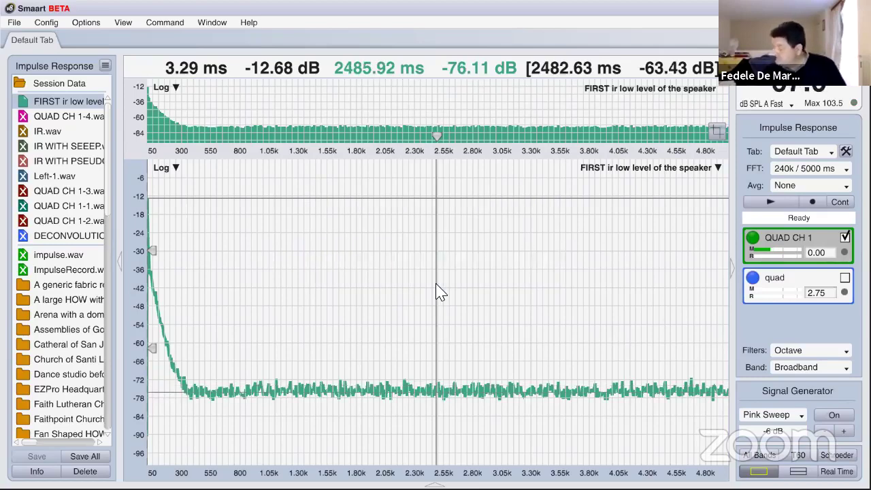
click(774, 202)
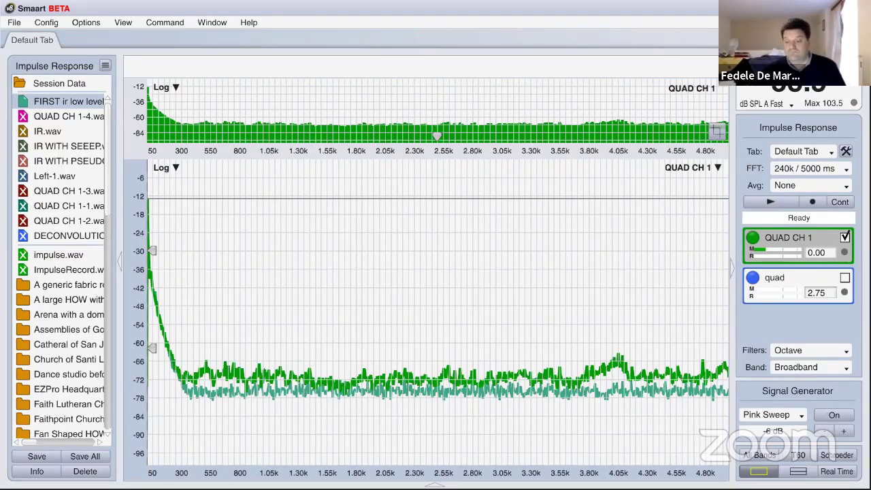
- Measure the QUAD CH 1 impulse response with the generator playing Pink Noise, and turn the generator off
click(793, 414)
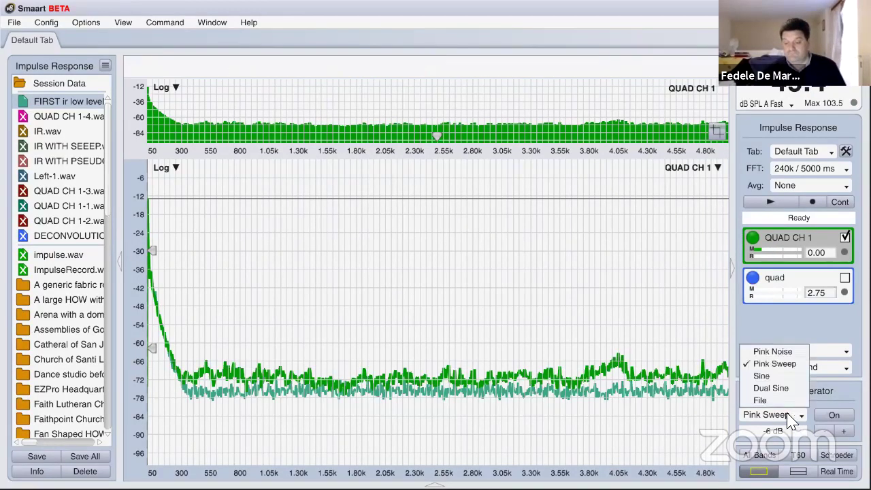
click(772, 352)
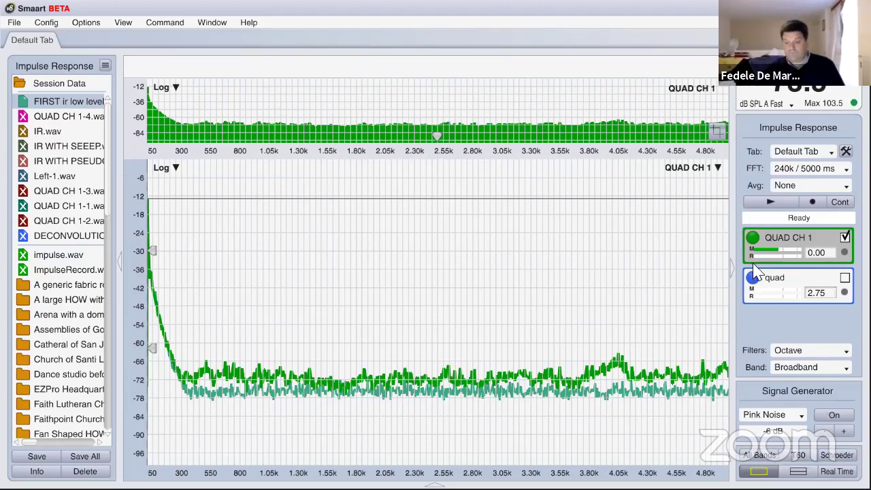
click(764, 203)
click(764, 205)
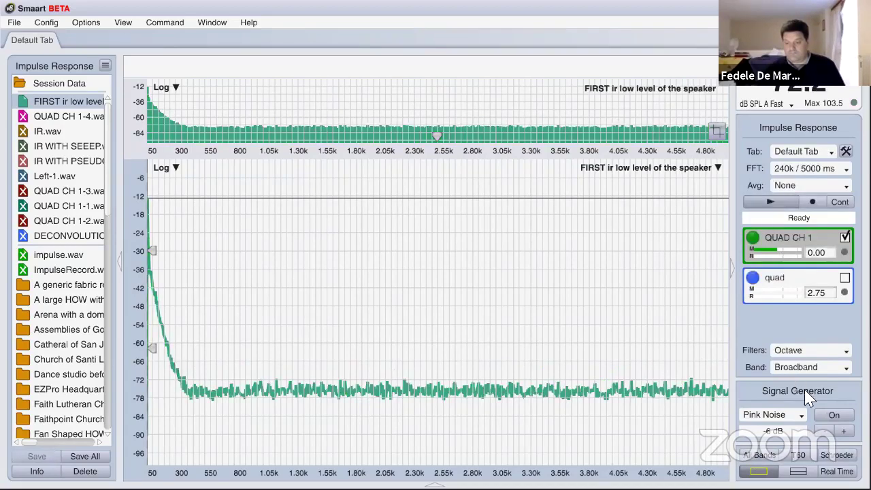
click(833, 415)
click(771, 202)
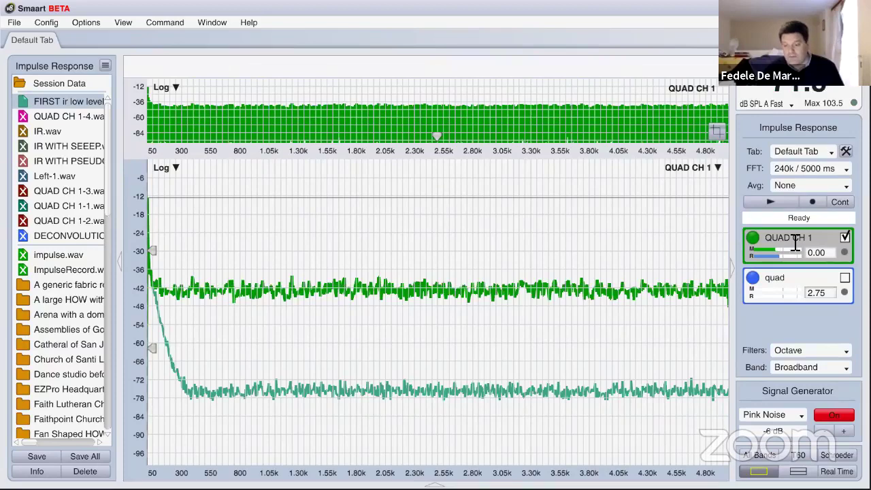
click(833, 415)
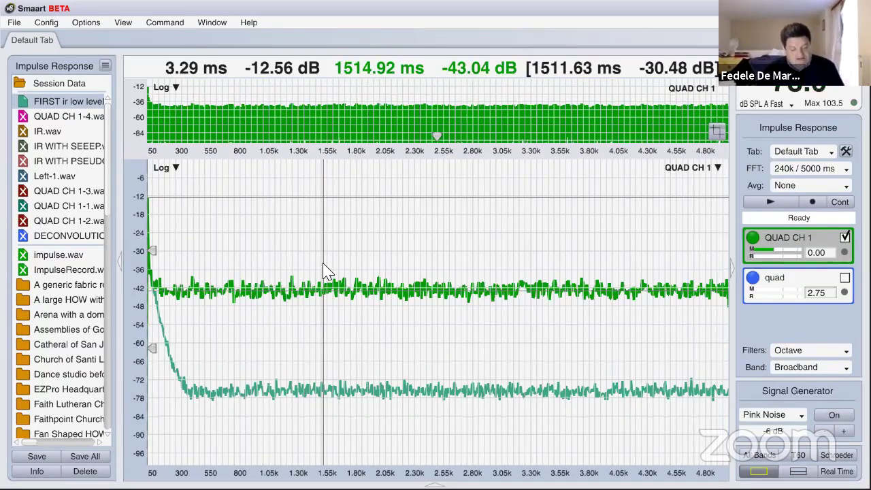
click(686, 218)
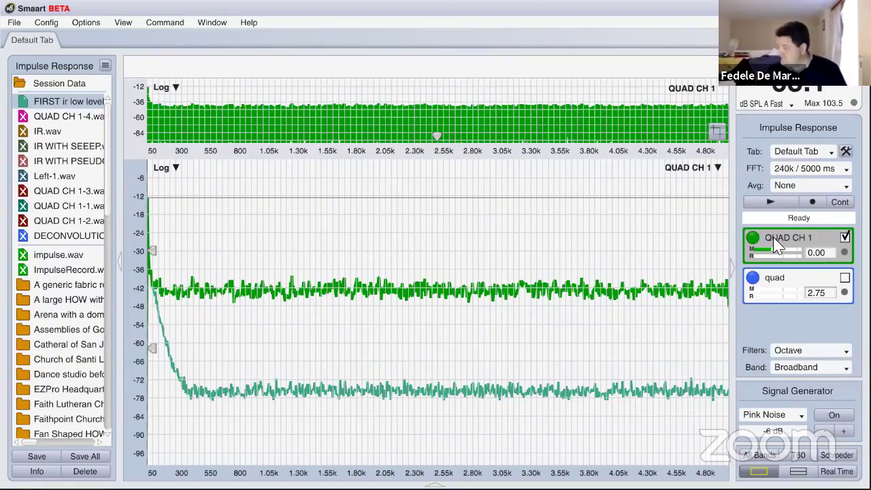
- Set the signal generator to Pink Sweep and turn it on briefly to test its output
click(828, 416)
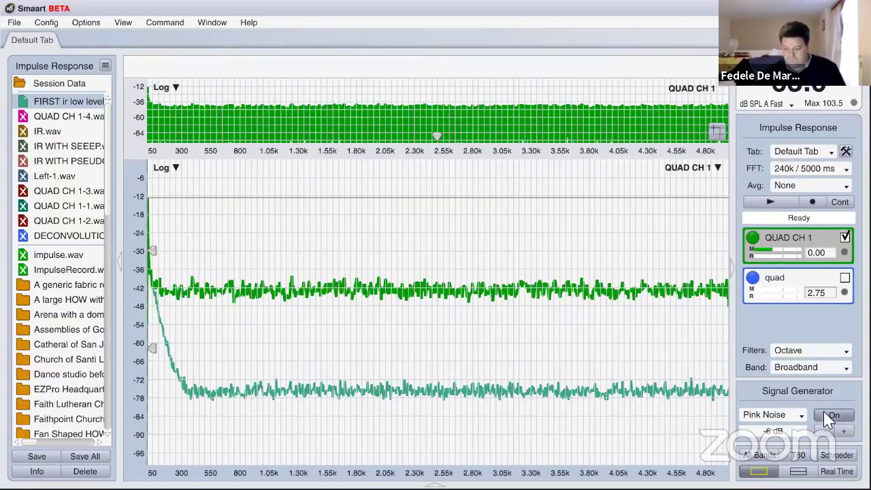
click(782, 414)
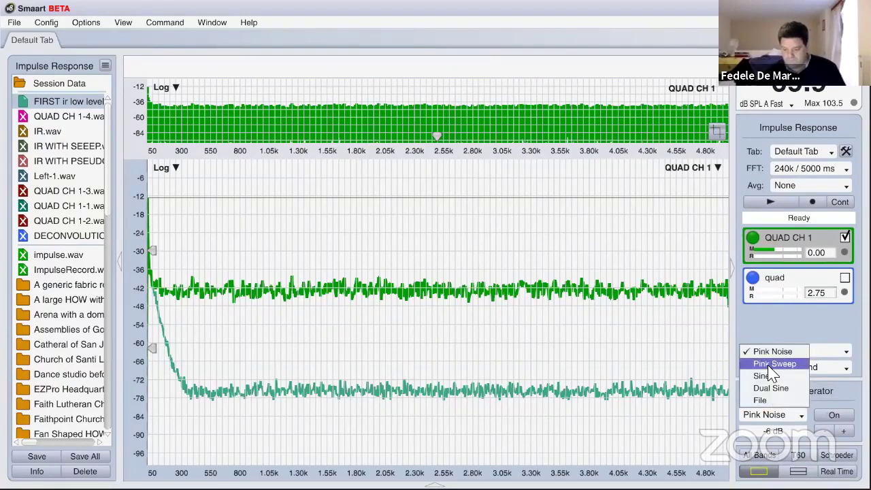
click(772, 364)
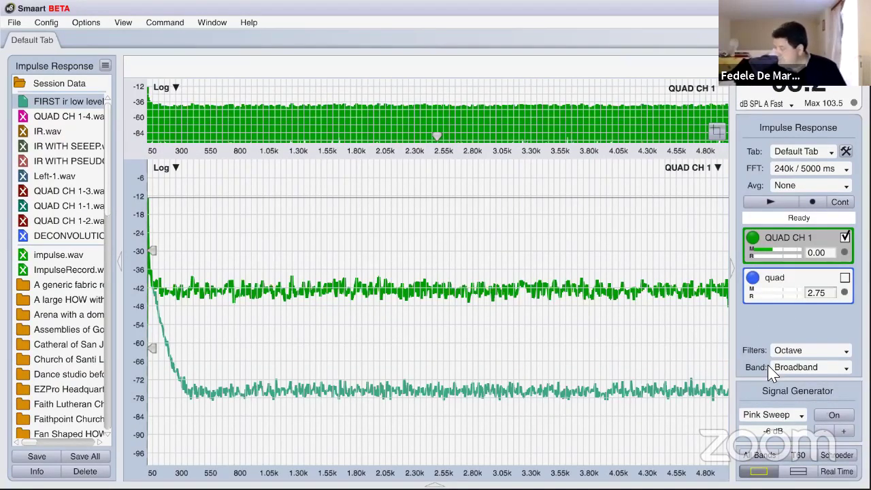
click(834, 415)
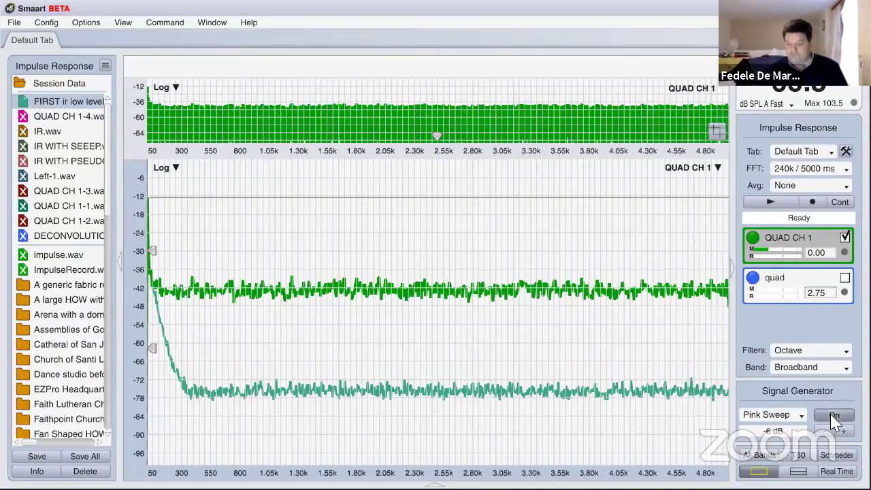
click(823, 416)
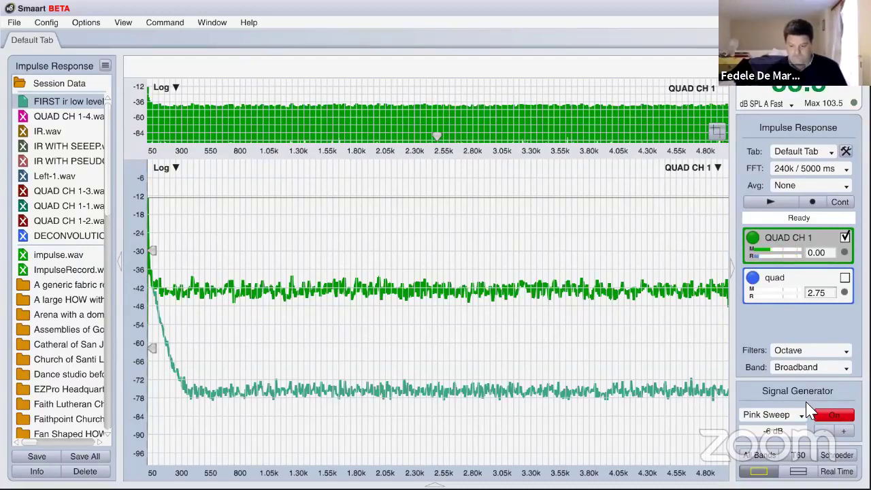
click(834, 415)
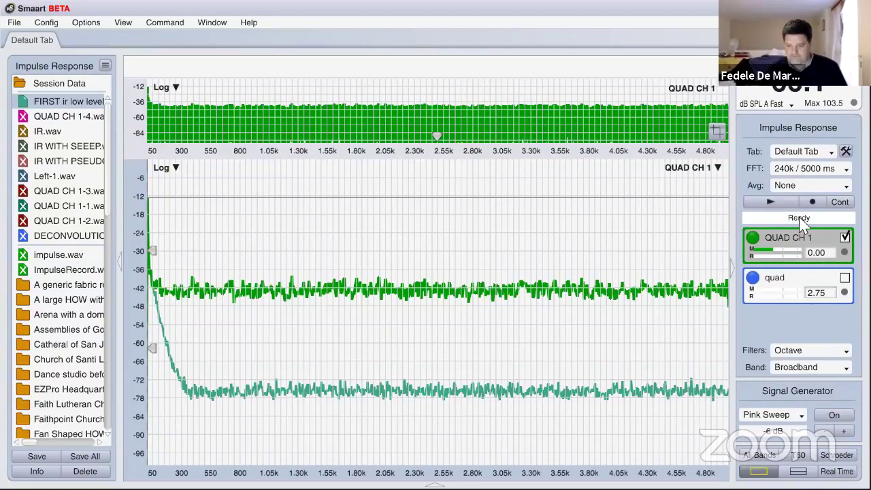
- Run another pink sweep measurement on QUAD CH 1 and hide the "FIRST ir low level of the speaker" and QUAD CH 1-4 traces
click(775, 202)
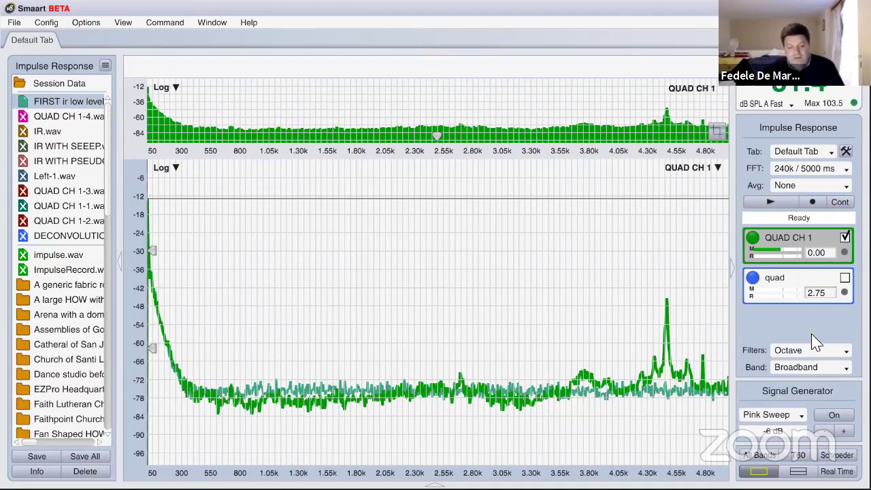
click(19, 103)
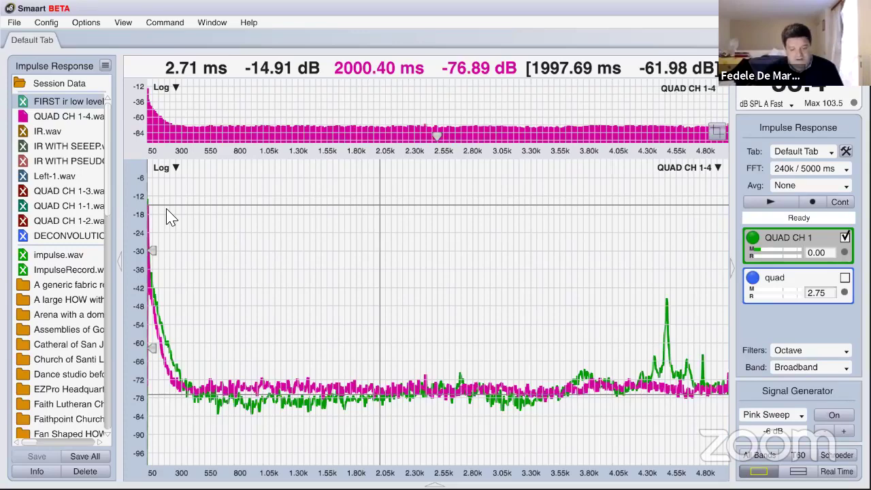
click(22, 116)
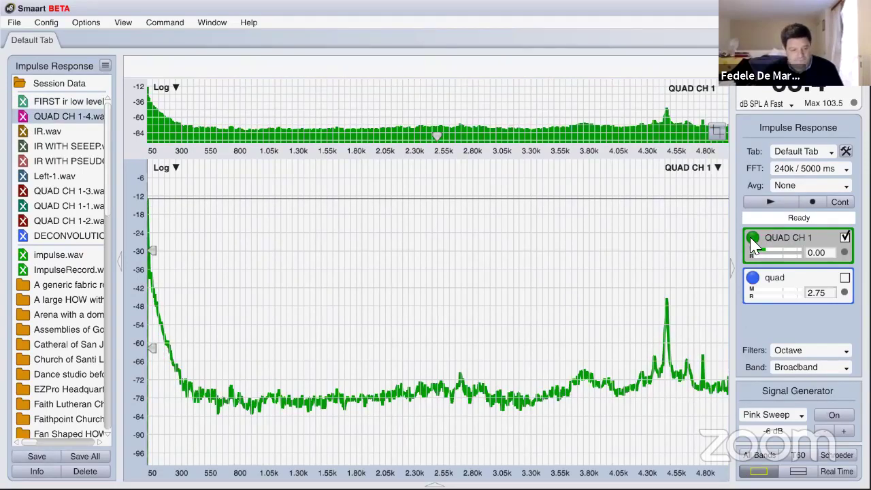
- Show the QUAD CH 1-4 trace instead of live QUAD CH 1, and open the STI calculation from its all-bands results
click(753, 240)
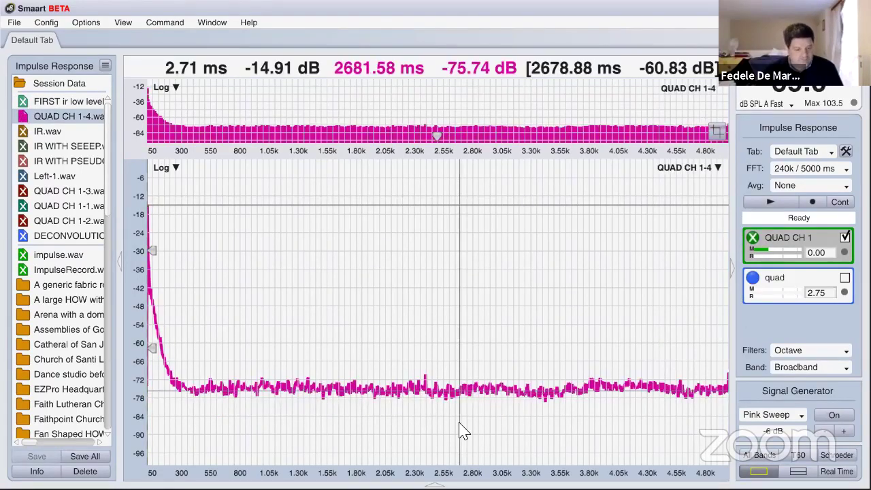
click(767, 464)
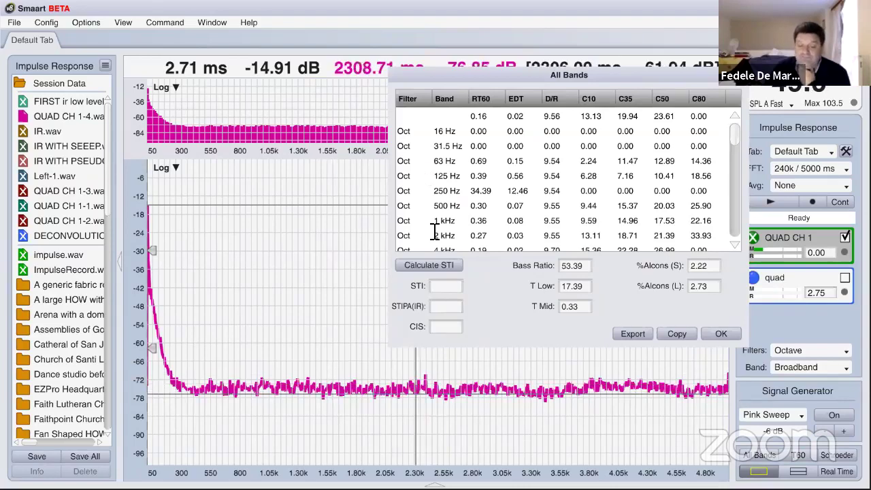
click(441, 271)
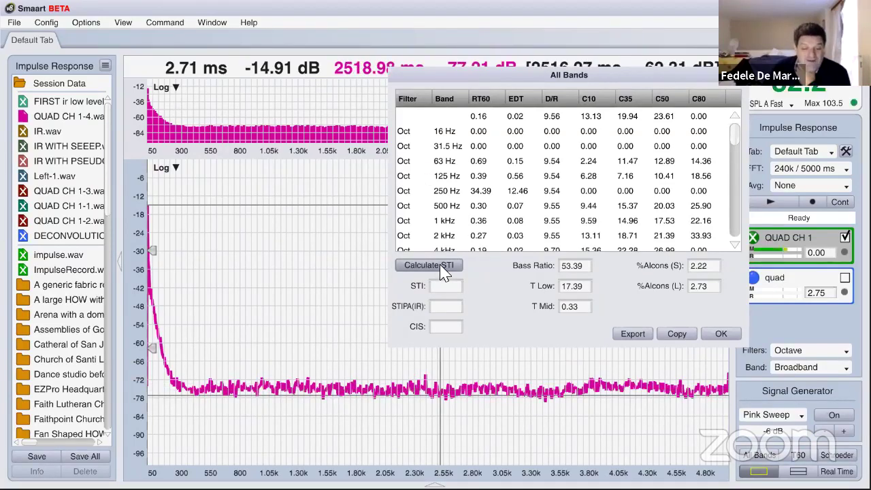
click(442, 269)
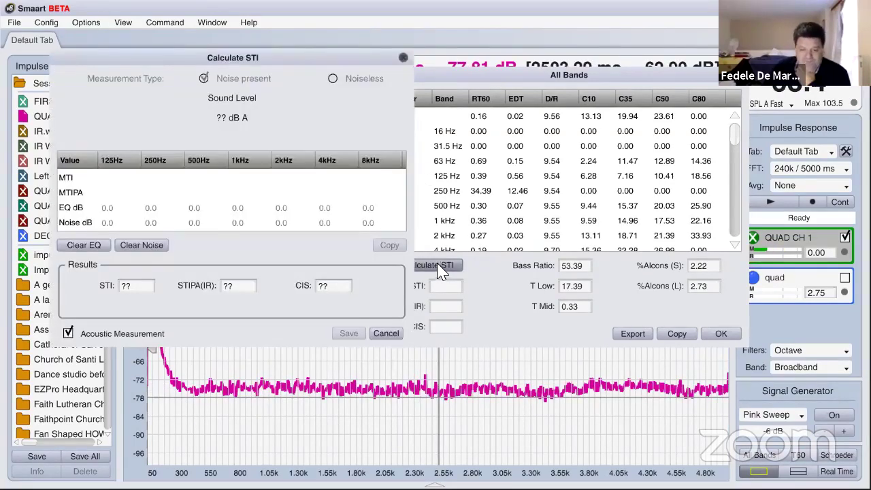
drag(282, 60, 582, 99)
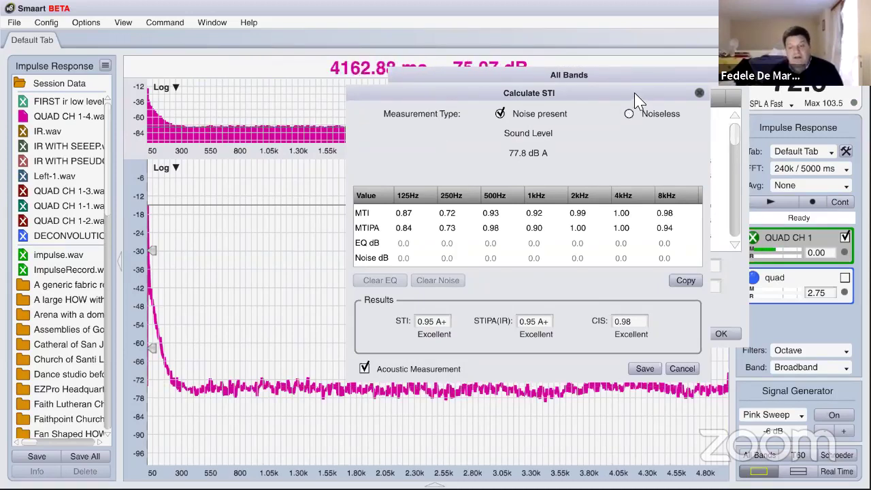
drag(632, 98, 576, 95)
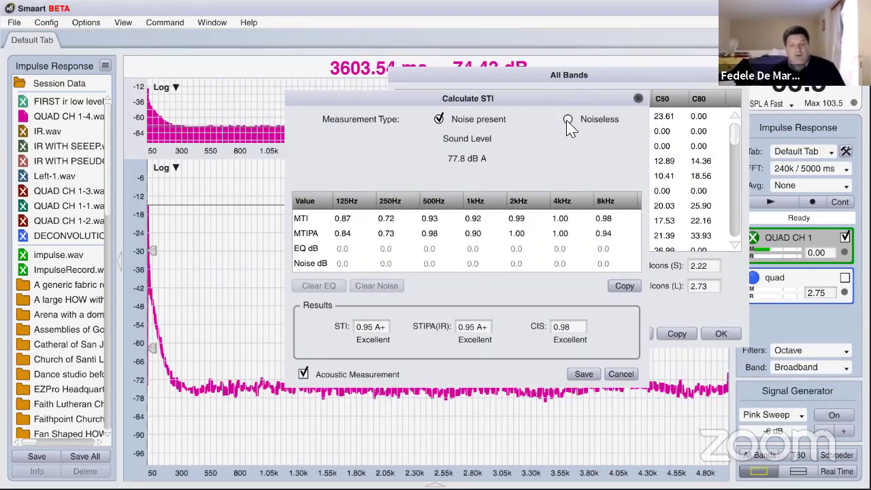
- Set the STI calculation's measurement type to Noiseless with a speech level of 60 dB A
click(569, 121)
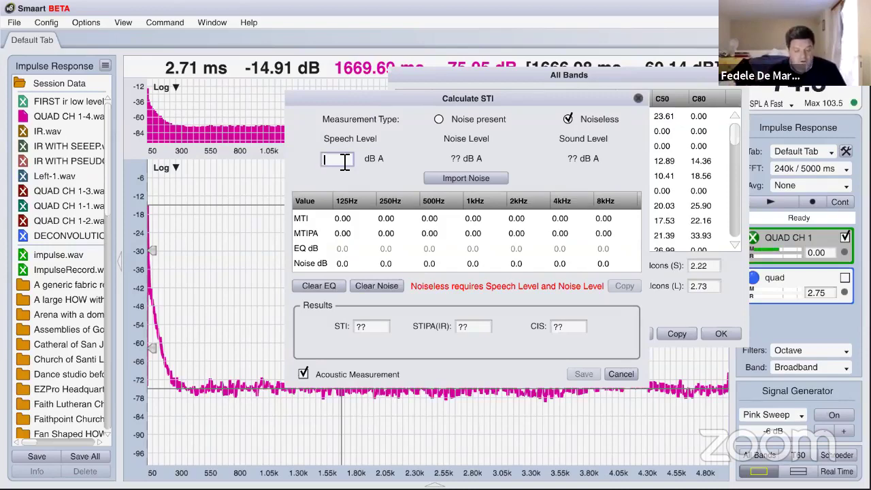
text(60)
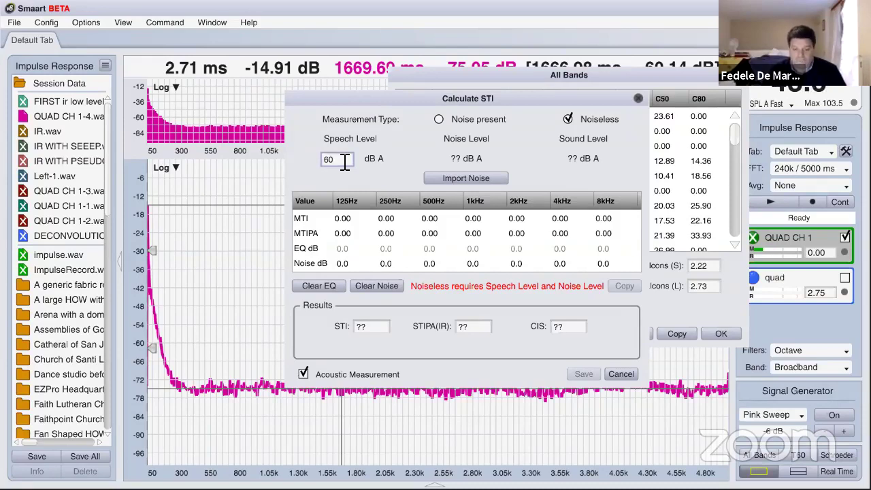
key(Return)
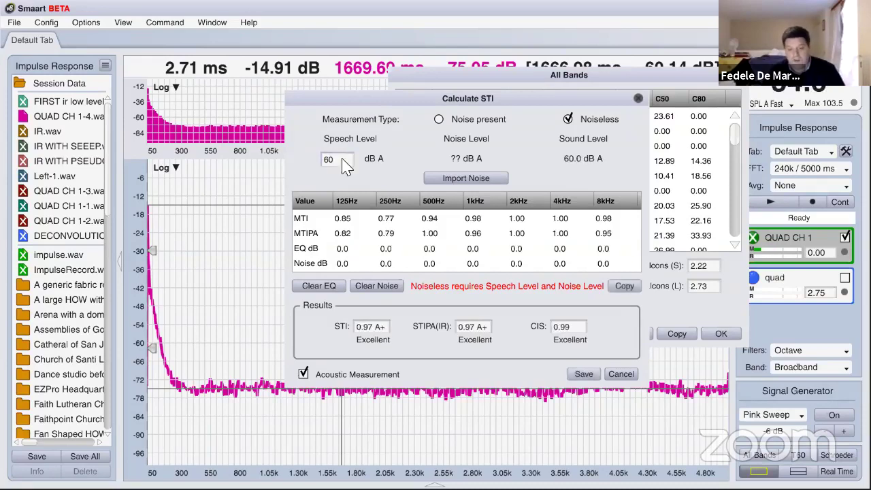
- Import the Avg-1.srf spectrum trace as the background noise for the STI calculation, and select its 8 kHz noise value
click(470, 183)
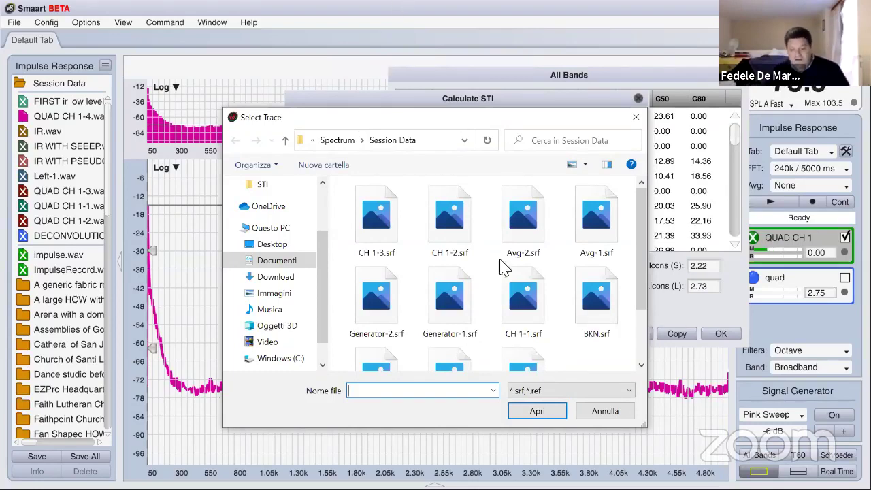
click(606, 221)
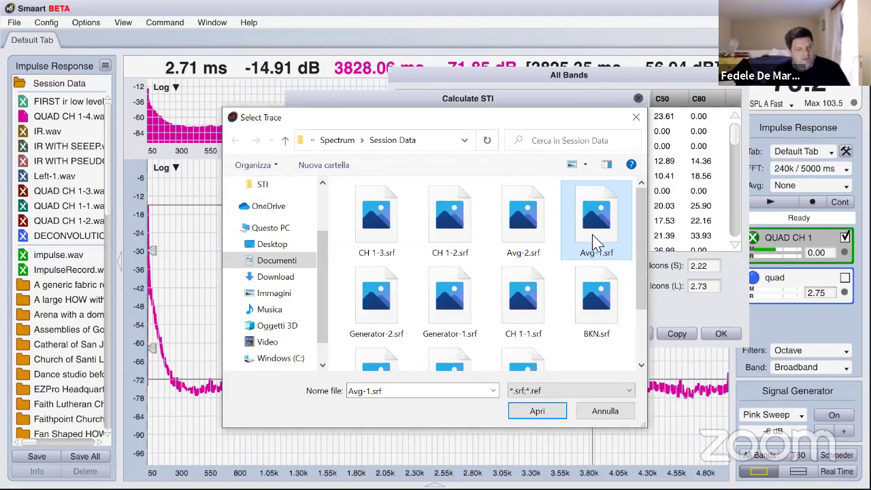
click(537, 411)
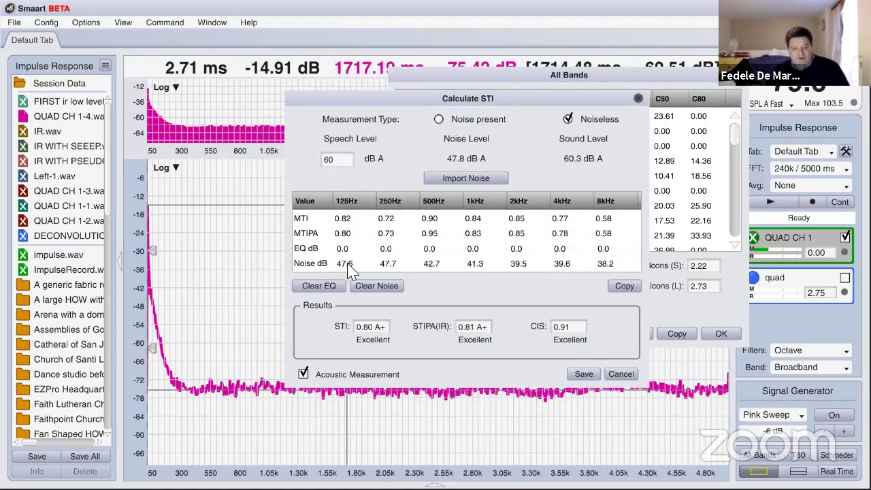
click(414, 264)
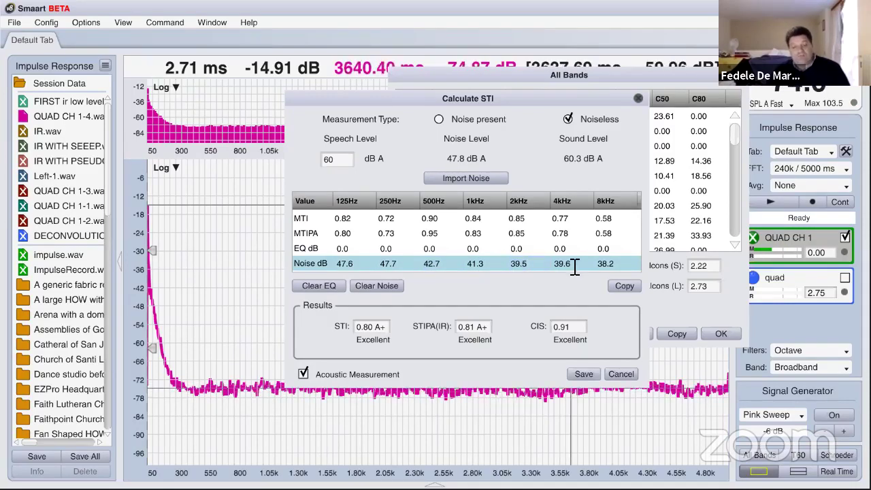
double_click(612, 264)
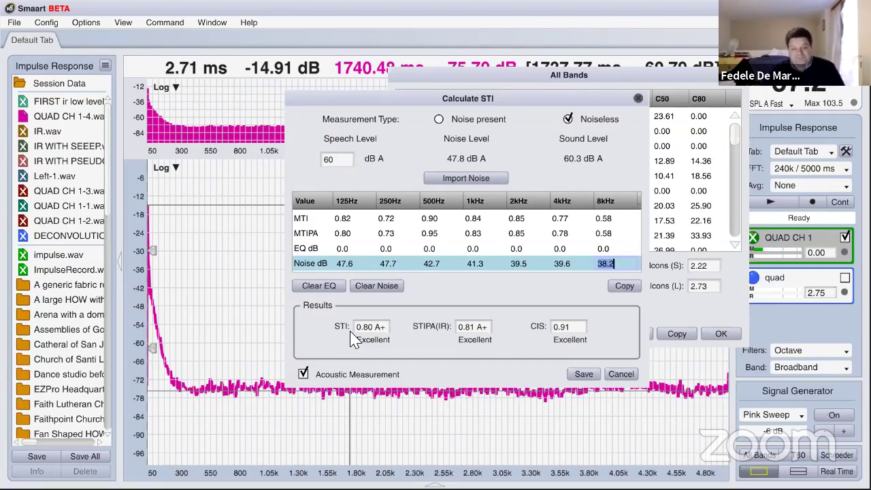
click(449, 180)
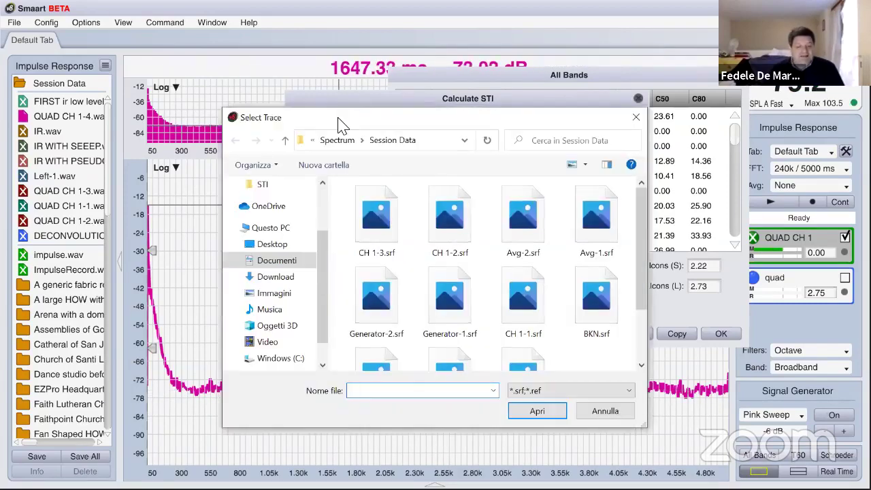
drag(338, 118, 435, 96)
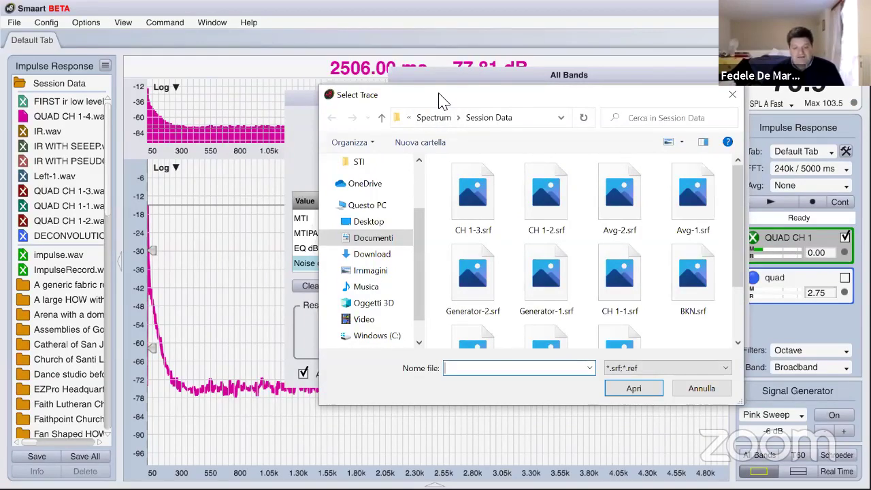
mouse_move(440, 101)
mouse_down()
mouse_move(526, 164)
mouse_move(527, 154)
mouse_move(528, 225)
mouse_move(535, 170)
mouse_up()
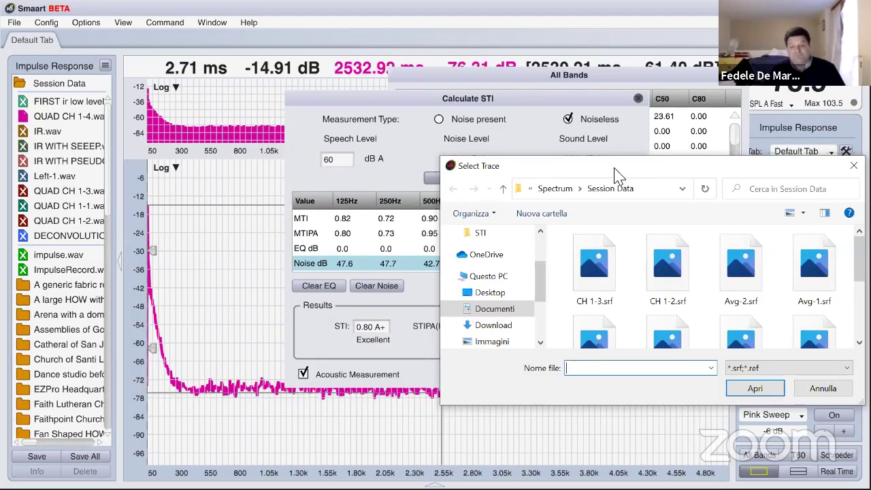
drag(547, 166, 258, 65)
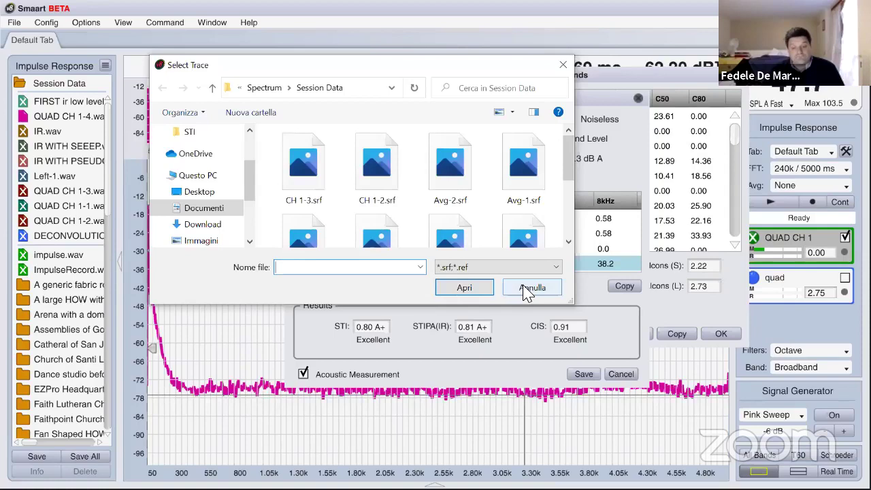
click(524, 288)
- Reposition the STI calculation to view its results, and close it and the all-bands table without saving the STI result
drag(410, 108, 527, 126)
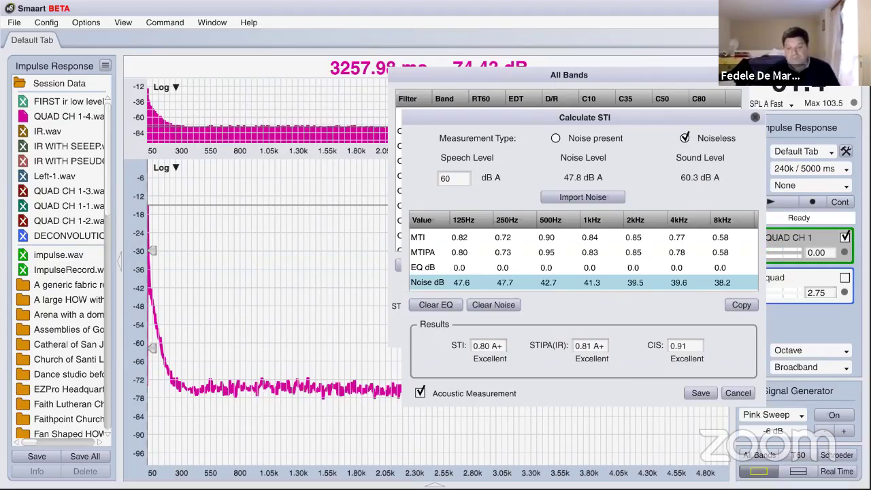
drag(487, 120, 304, 112)
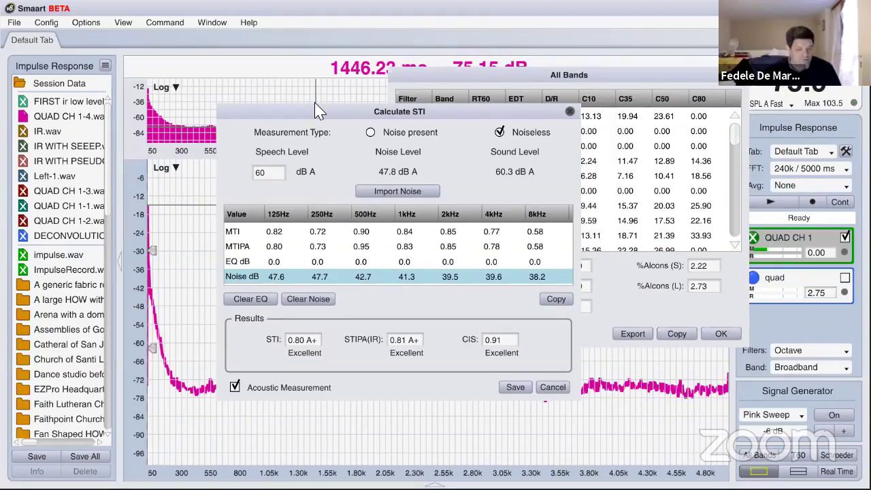
drag(485, 102, 586, 120)
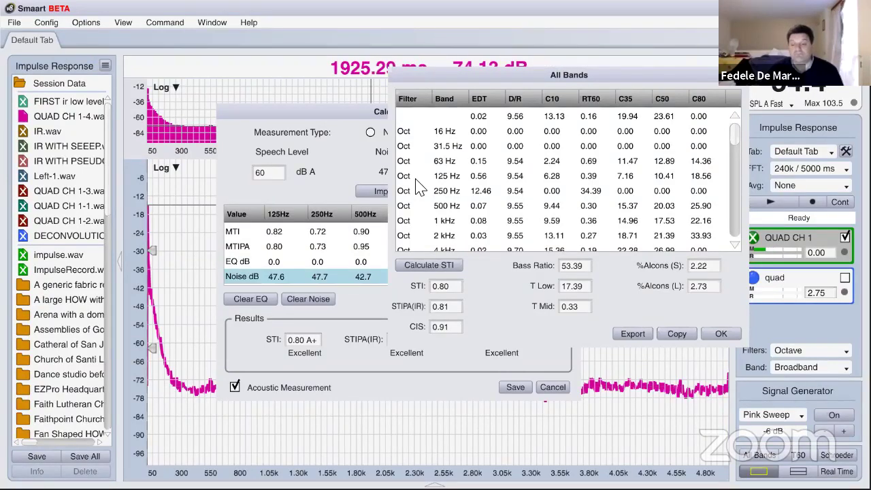
click(705, 335)
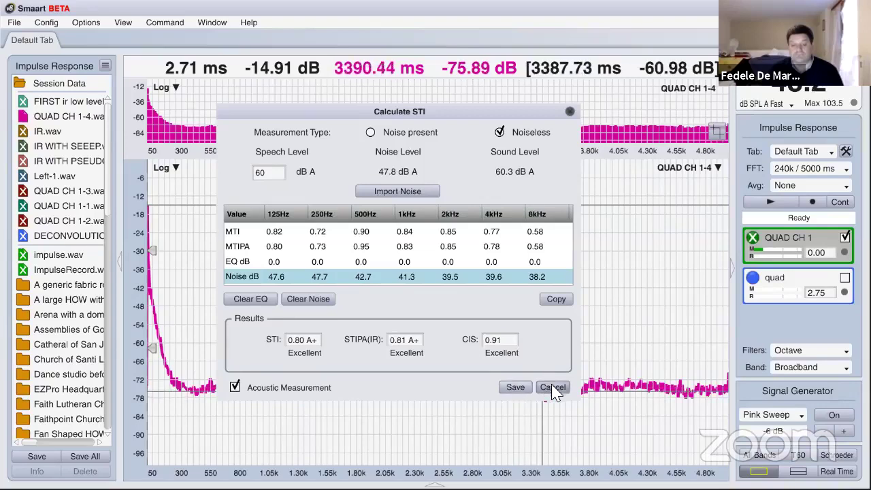
click(553, 387)
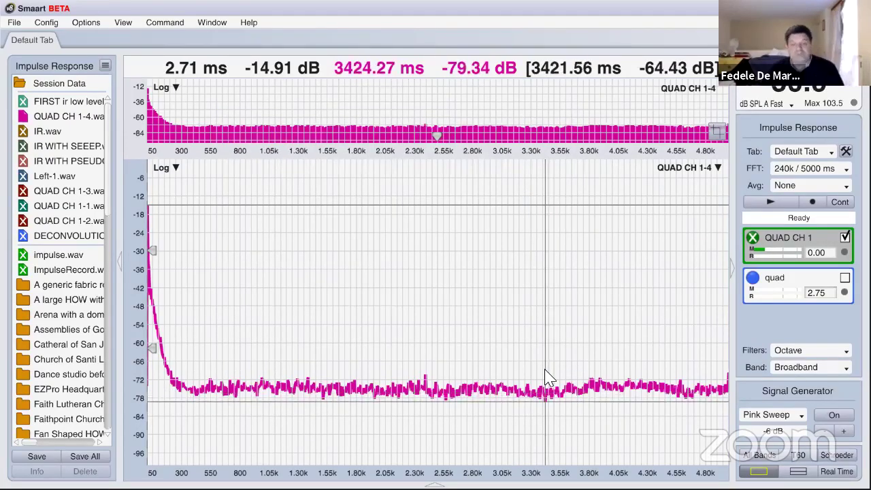